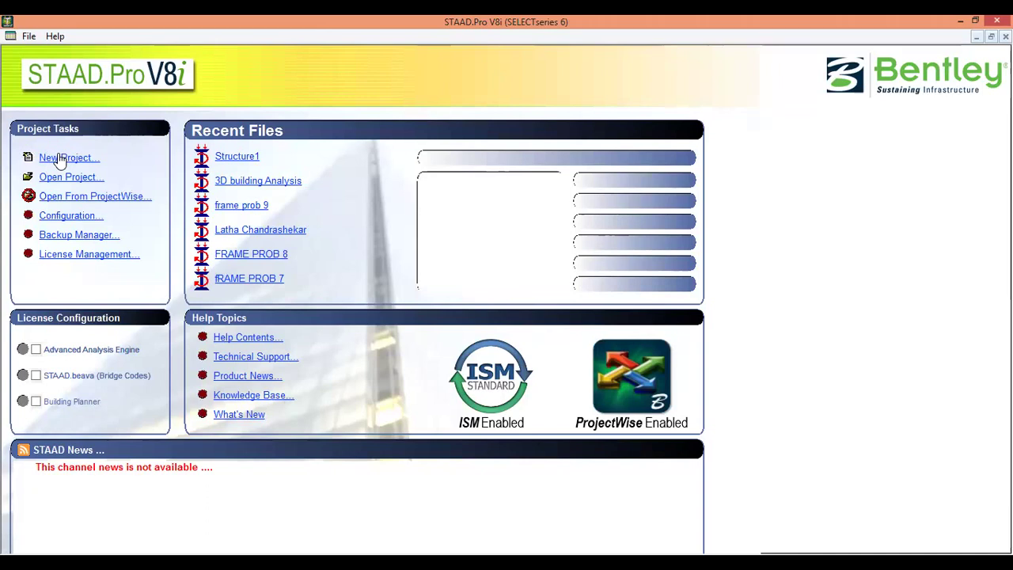
Step: Start a new Space structure project and name the file G+5 building
click(62, 158)
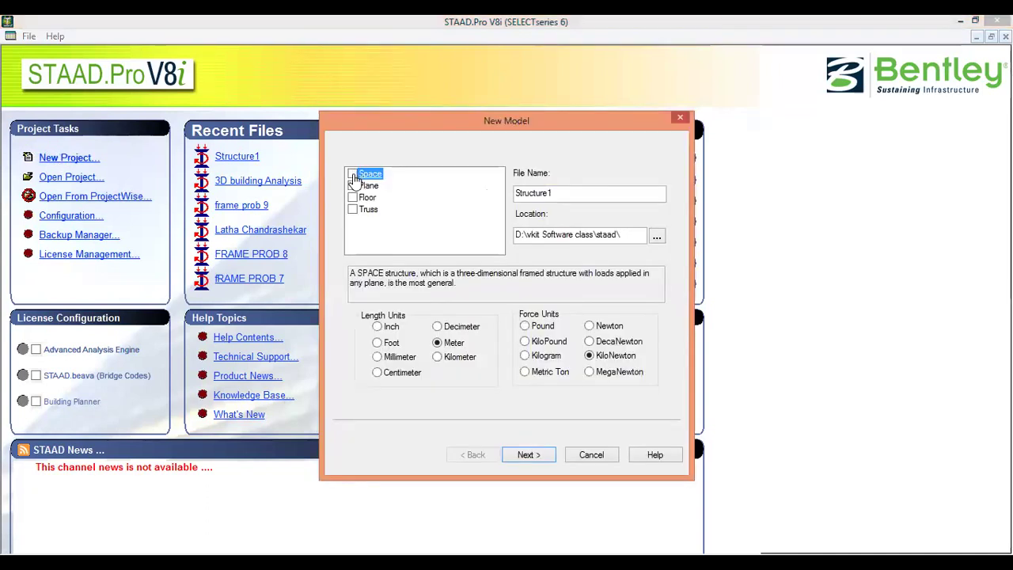
double_click(554, 193)
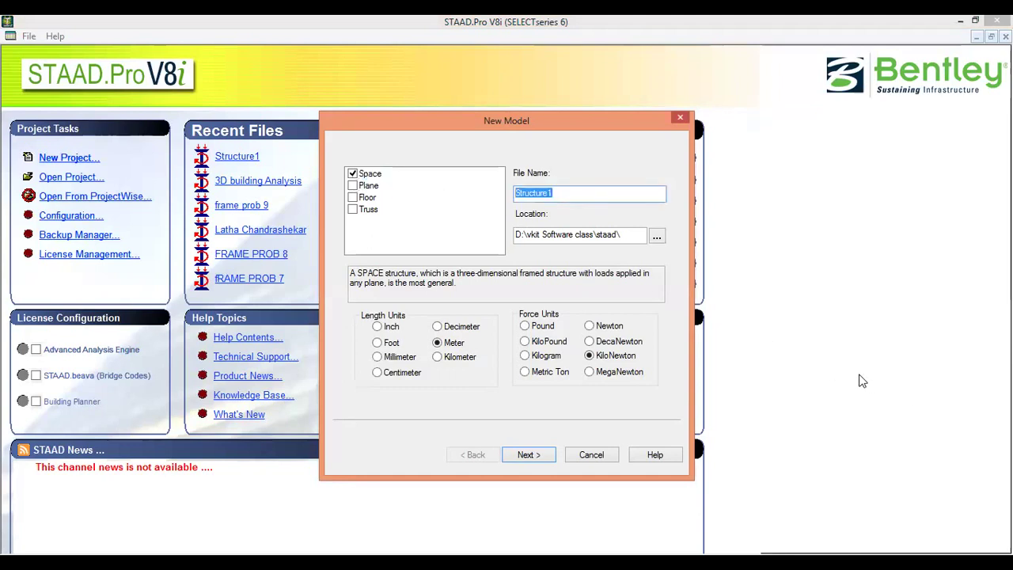
text(G+%)
key(BackSpace)
text(5 building)
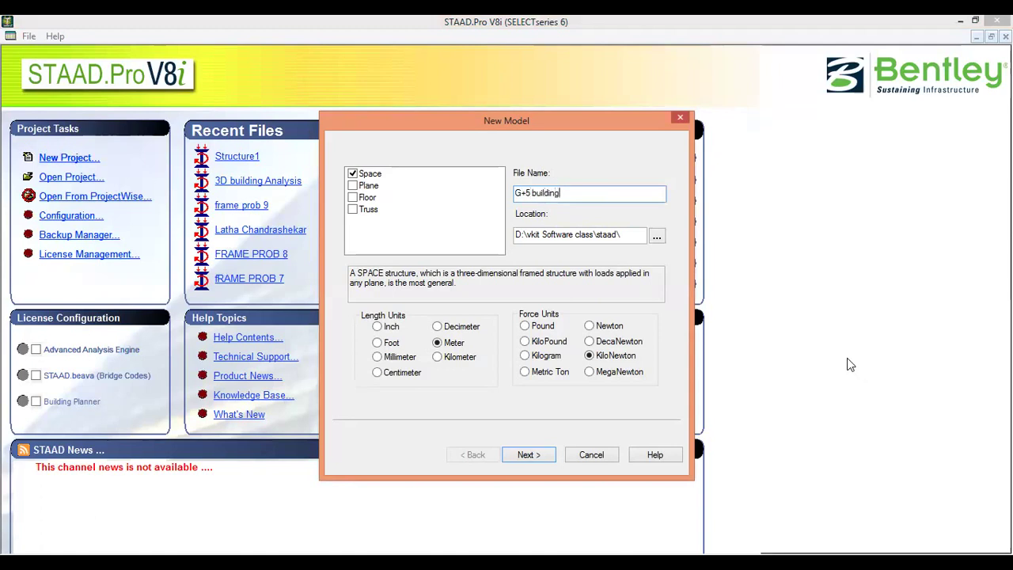
Step: Set the project location to the staad folder in vkit Software class and finish the model setup with Add Beam
click(656, 237)
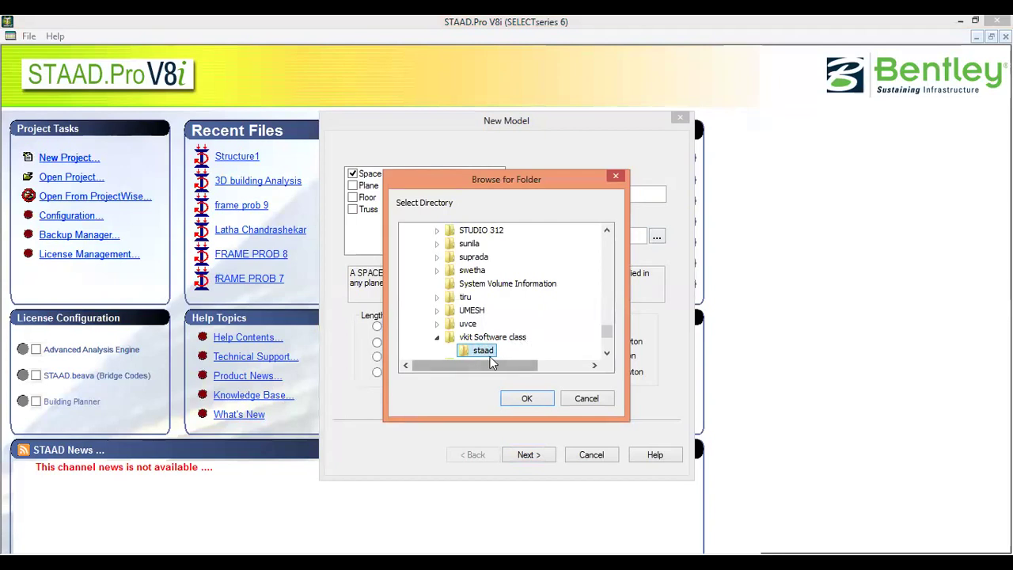
click(524, 398)
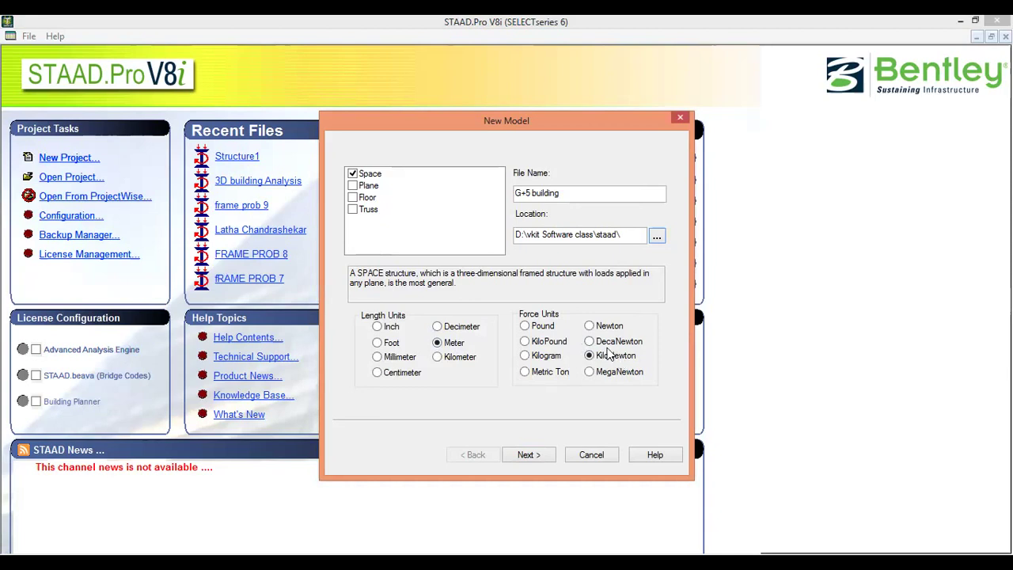
click(531, 453)
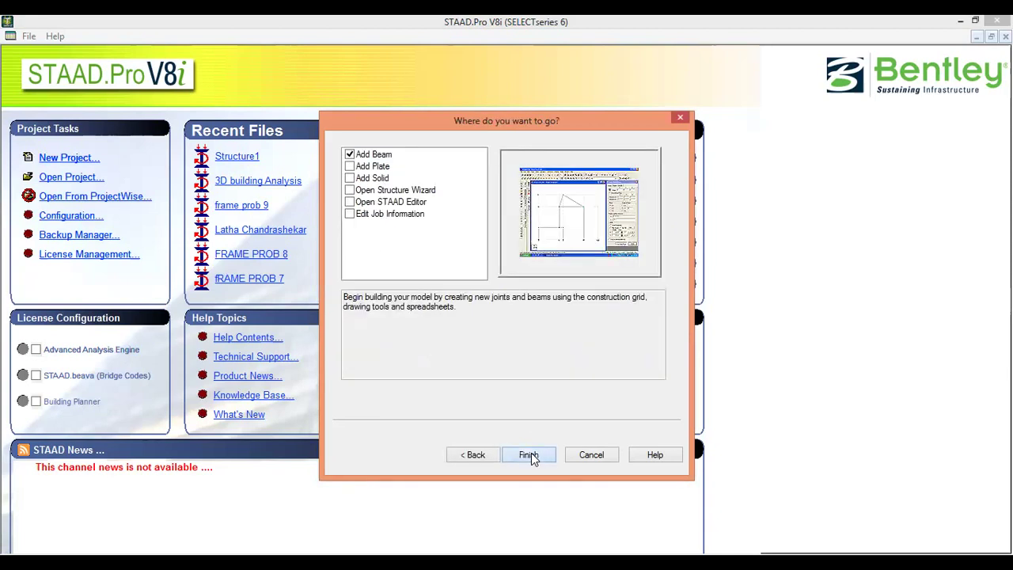
click(528, 455)
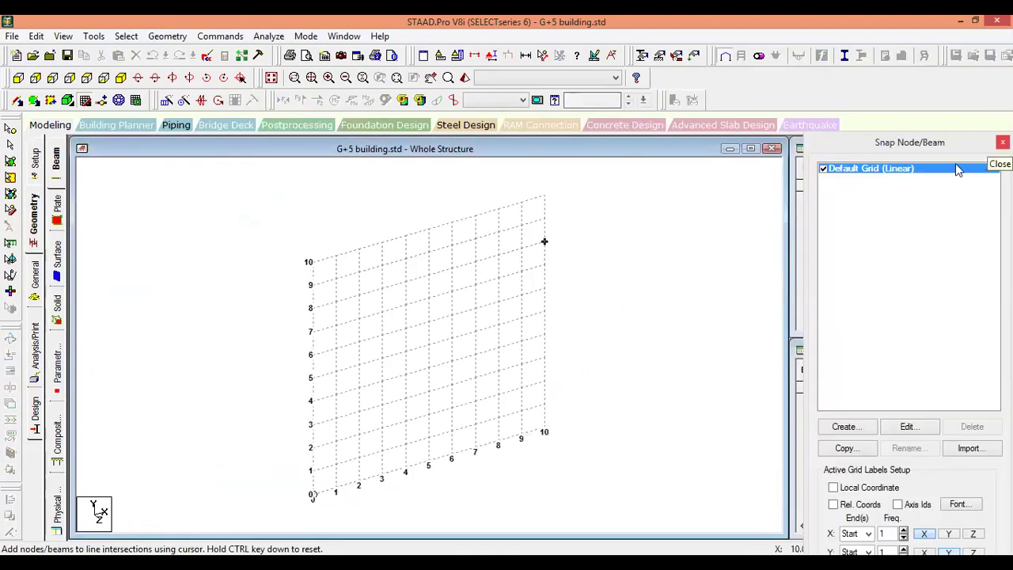
Step: Dismiss the snap grid and open the Bay Frame prototype from the Frame Models in the Structure Wizard
key(Escape)
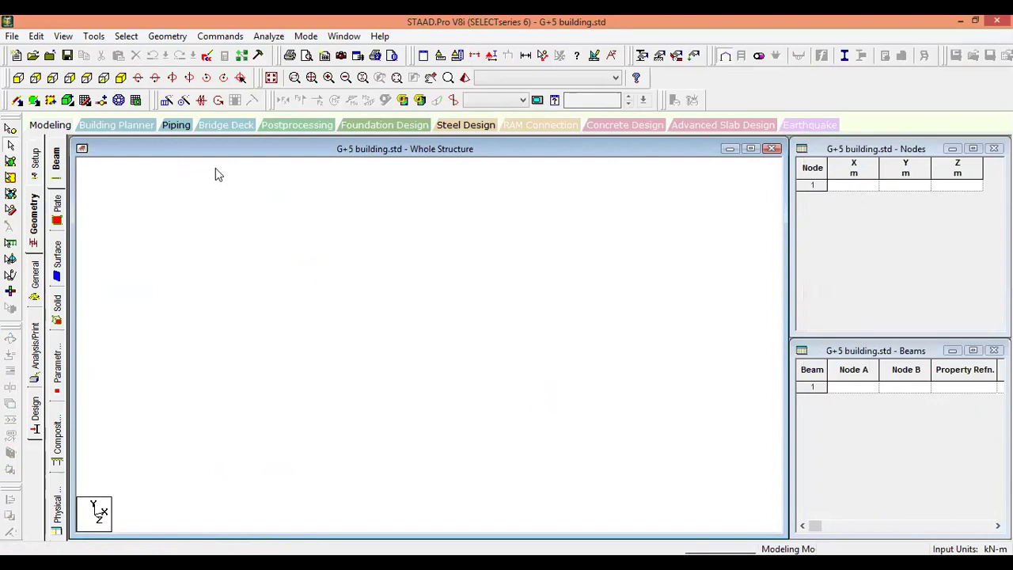
click(162, 37)
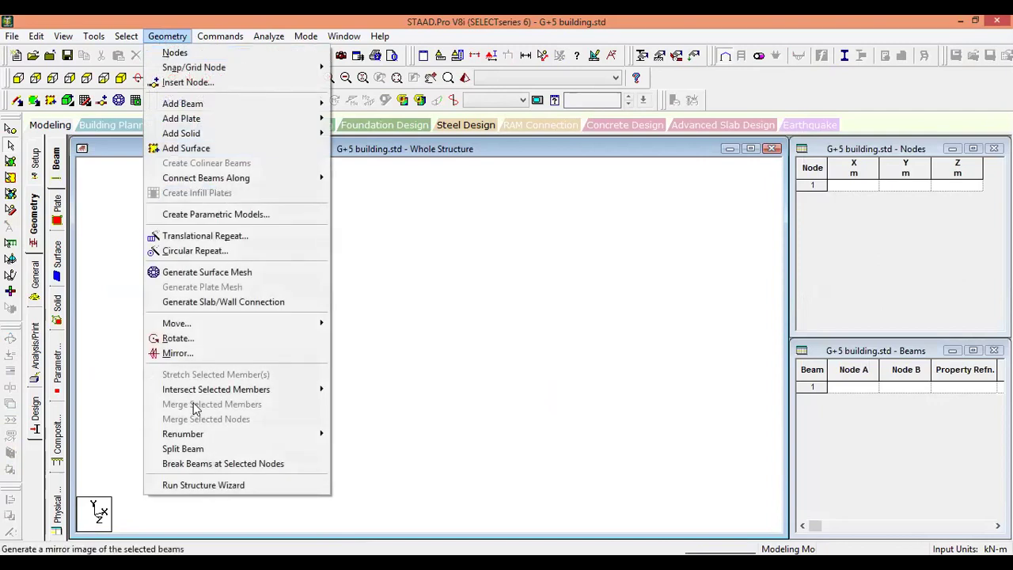
click(214, 485)
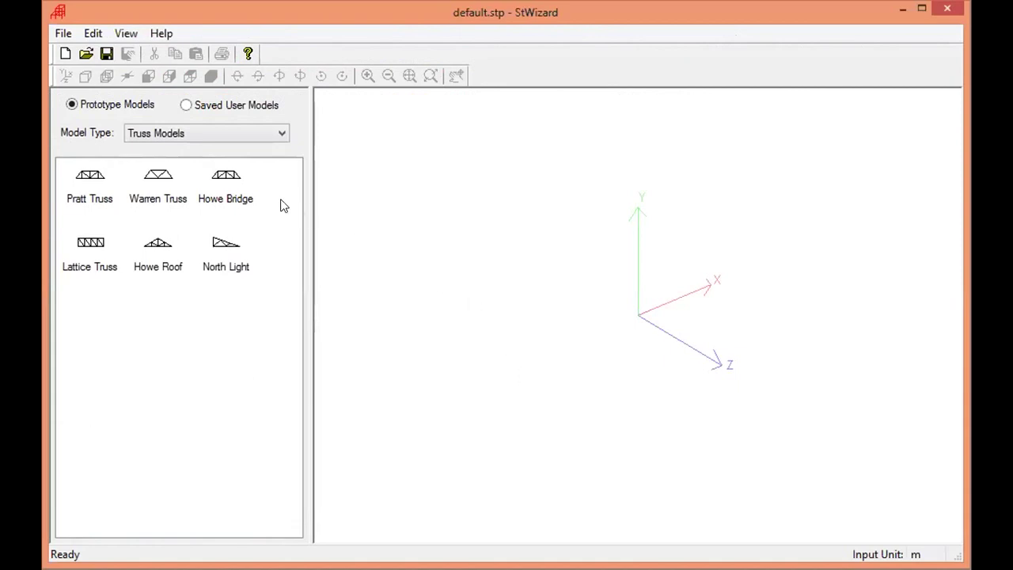
click(180, 135)
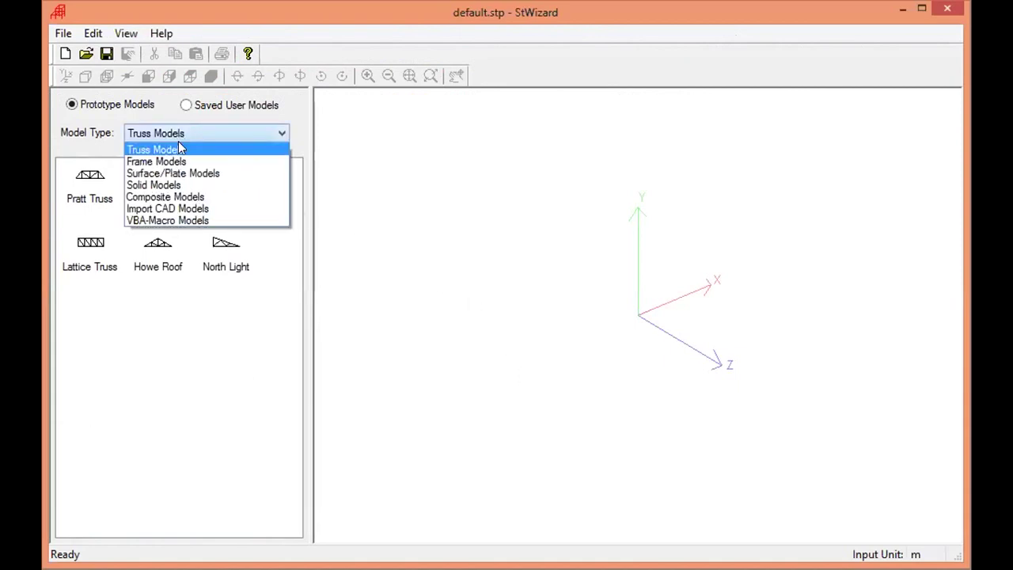
click(178, 161)
click(172, 168)
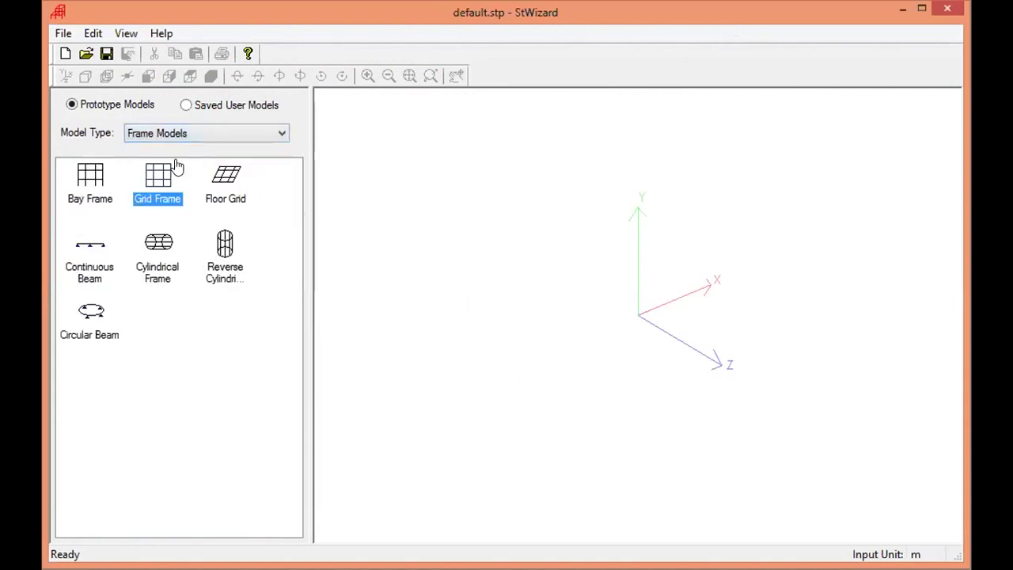
click(94, 176)
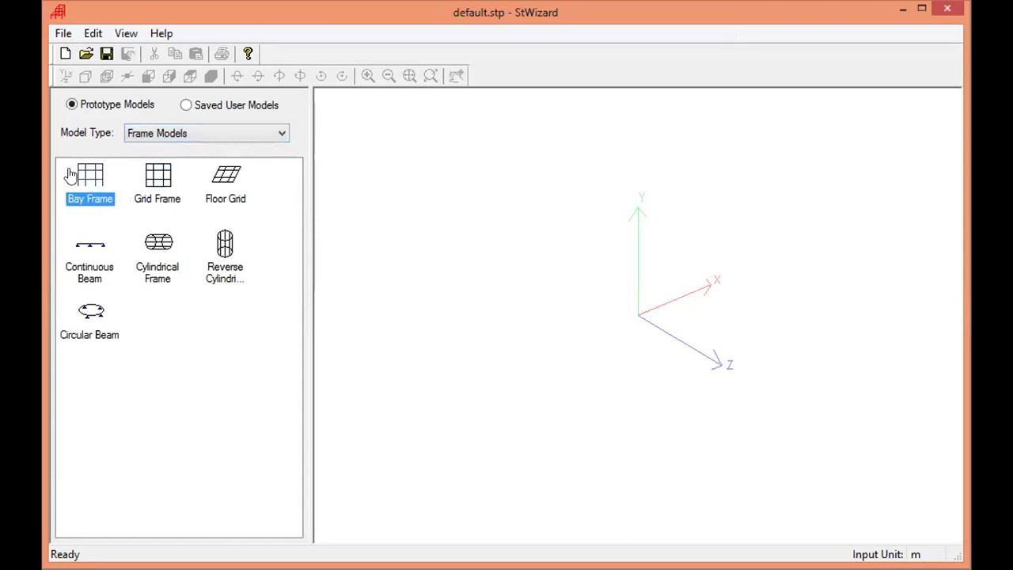
double_click(85, 180)
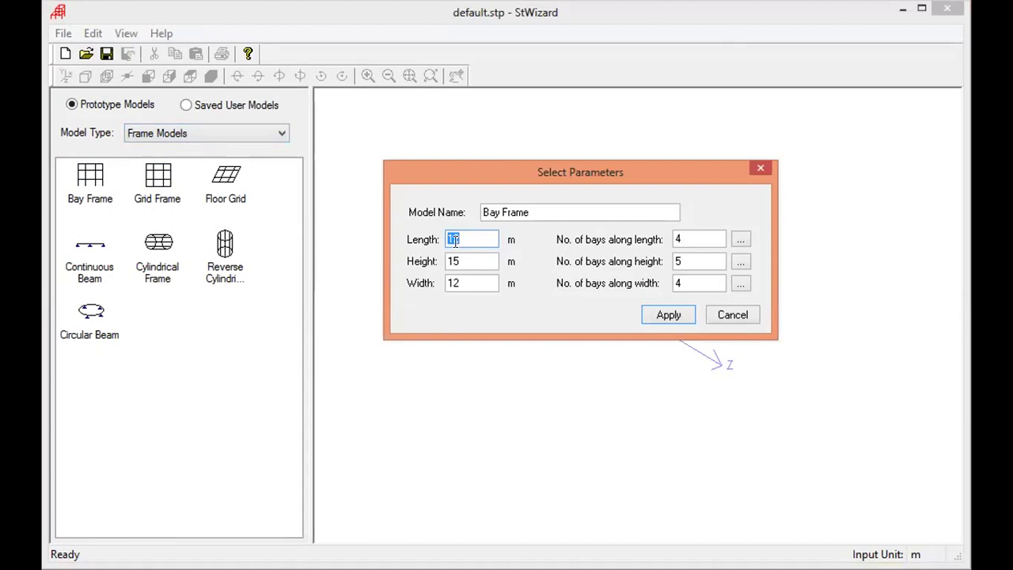
Step: Set the bay frame's length to 14 m, height to 18 m and width to 14 m
text(14)
click(462, 262)
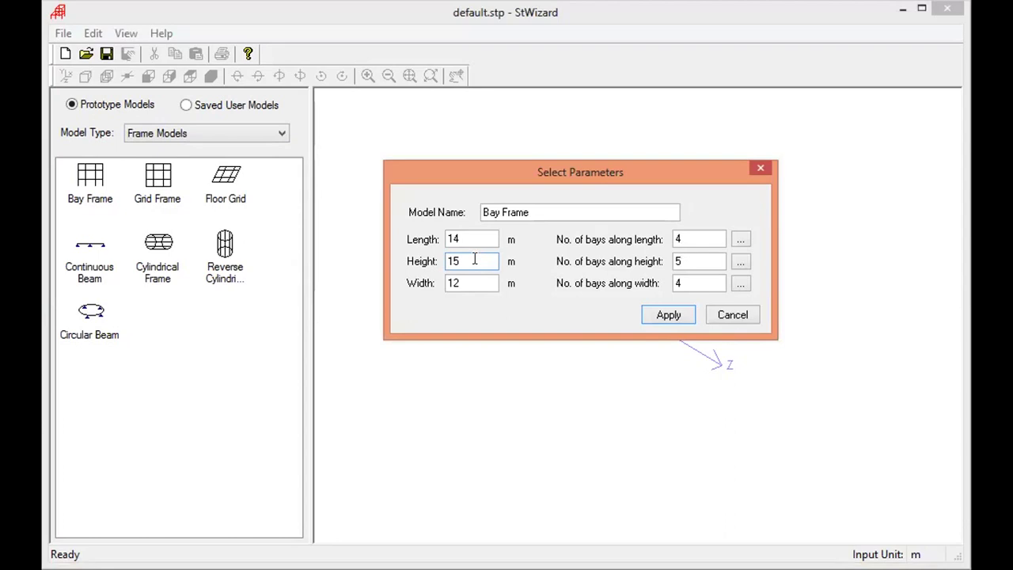
key(BackSpace)
text(8)
click(471, 278)
key(BackSpace)
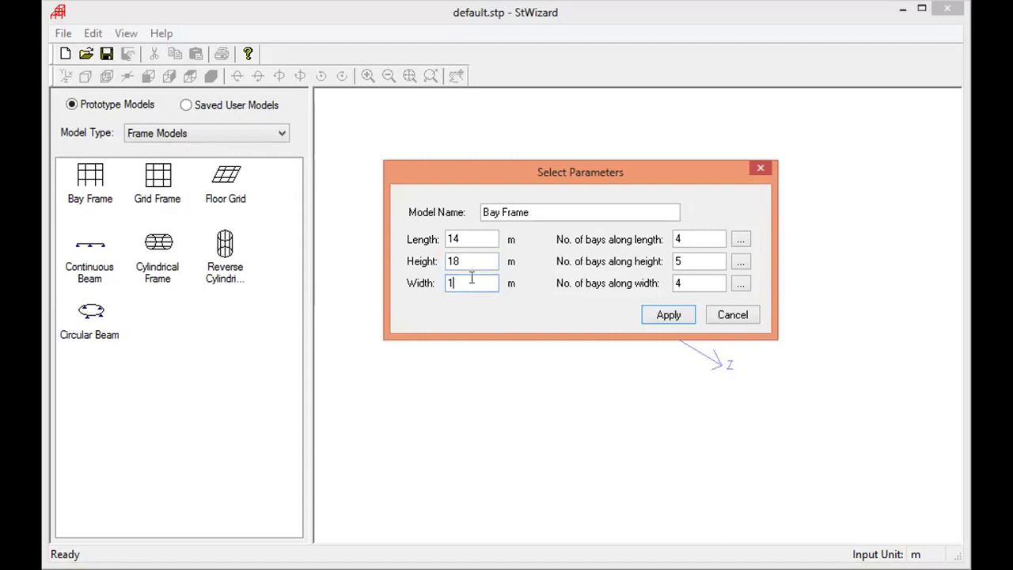
text(4)
Step: Set 3 bays along the length and 6 along the height, and open the individual bay lengths along the length
double_click(687, 239)
text(3)
drag(695, 260, 661, 262)
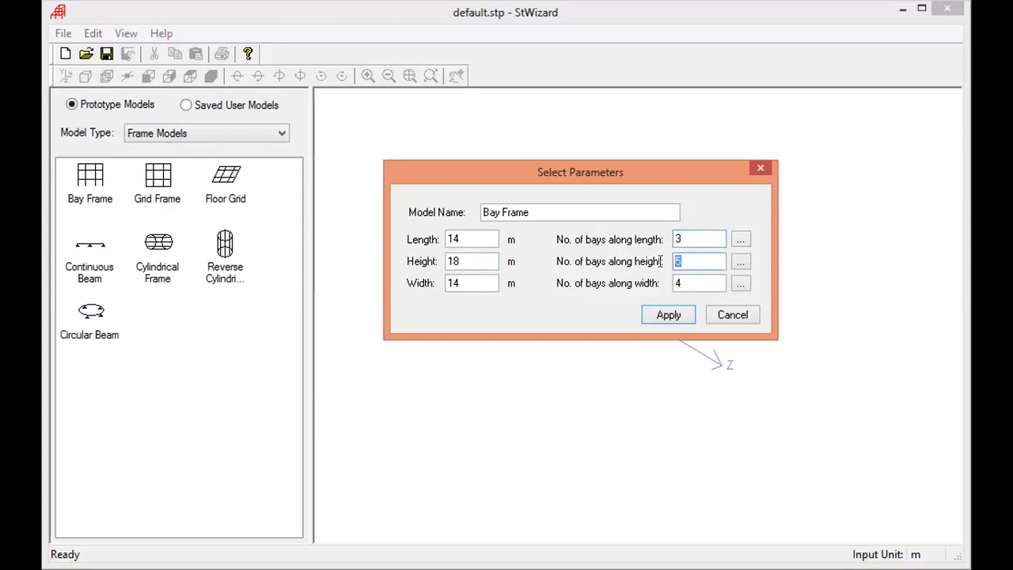
text(6)
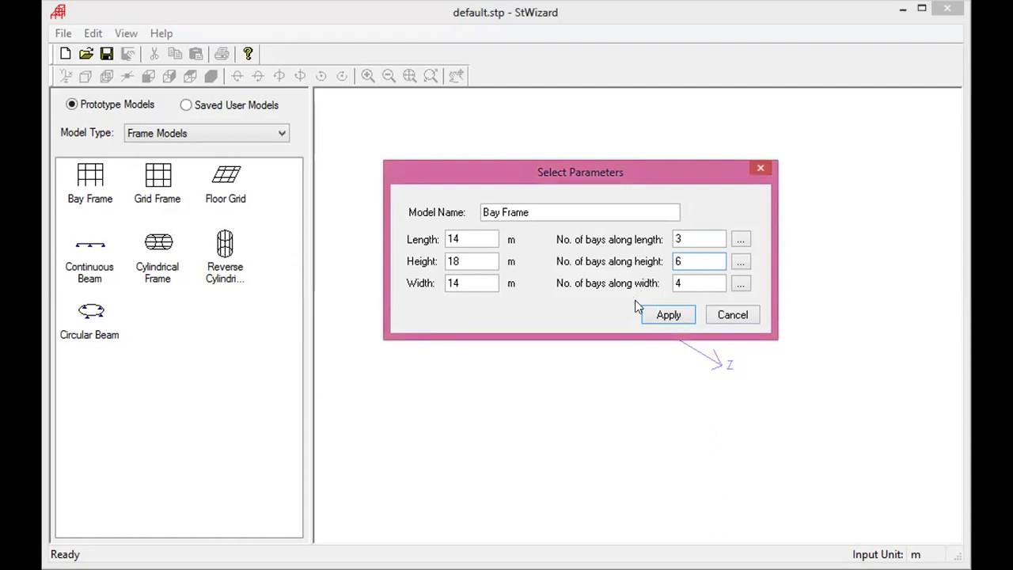
click(689, 283)
click(741, 241)
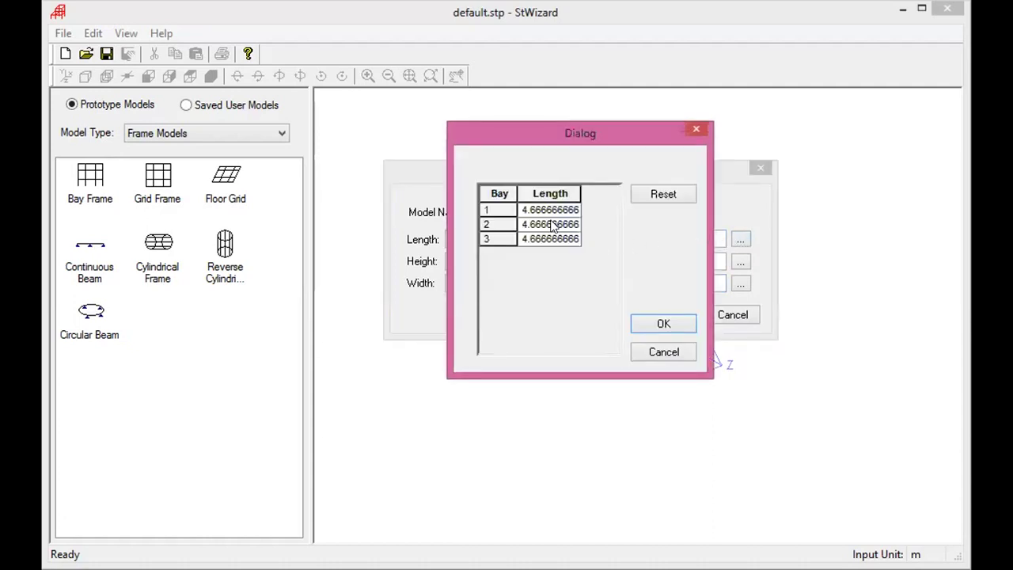
click(532, 224)
text(4)
click(669, 196)
Step: Set the three bays along the frame's length to 5, 4 and 5 m
click(525, 210)
drag(525, 211, 622, 204)
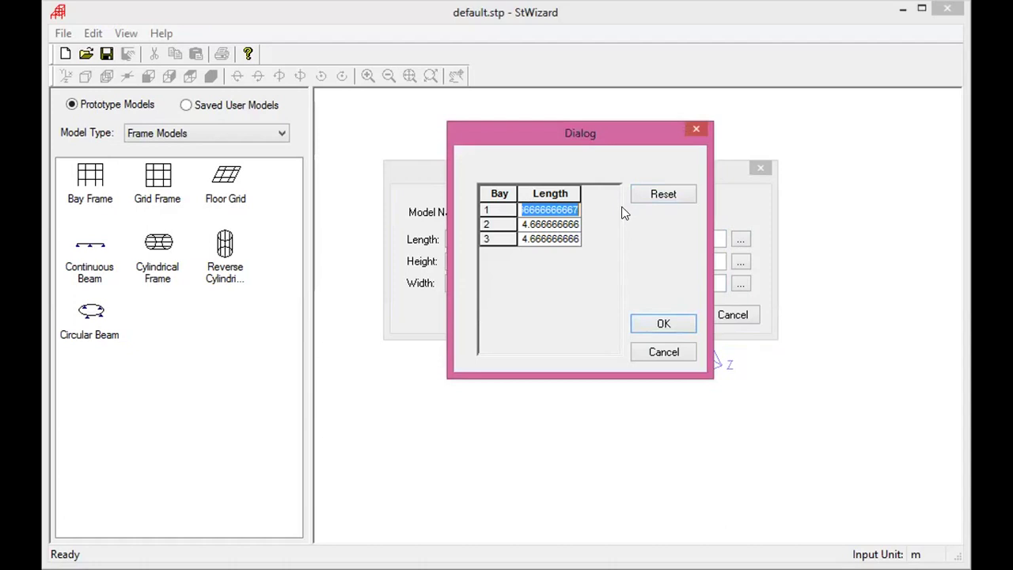
text(5)
click(522, 225)
drag(522, 225, 596, 229)
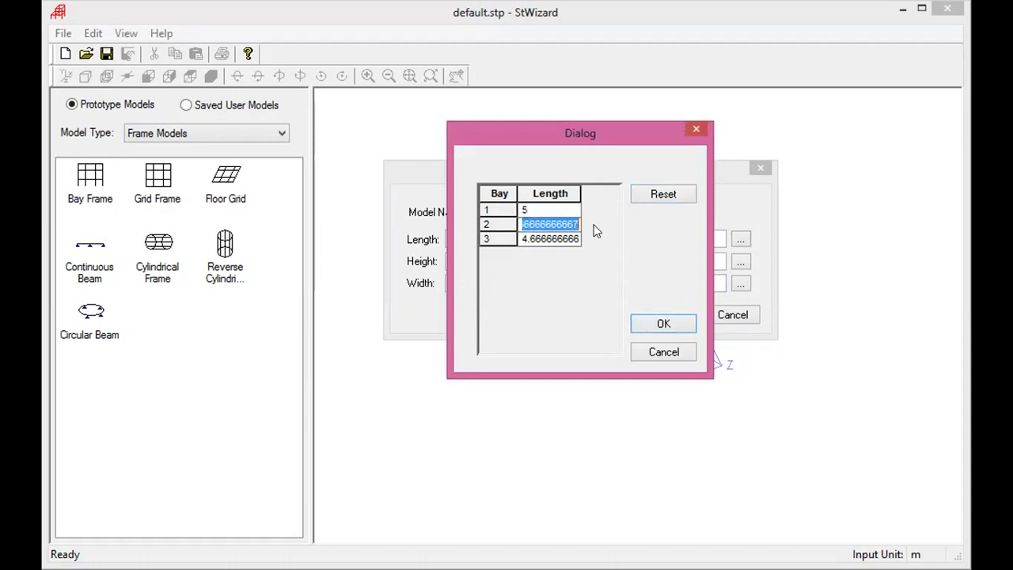
text(4)
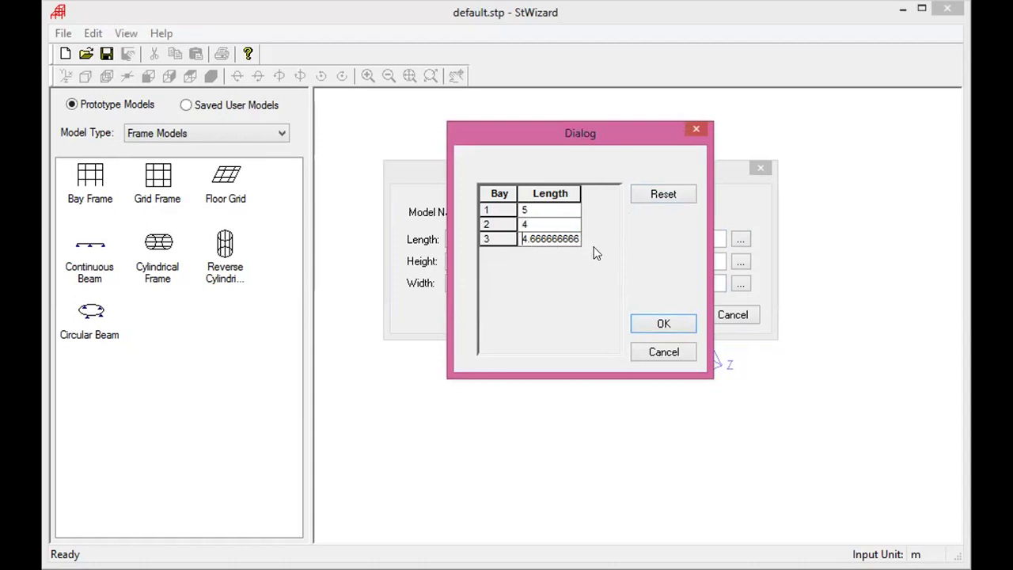
click(519, 239)
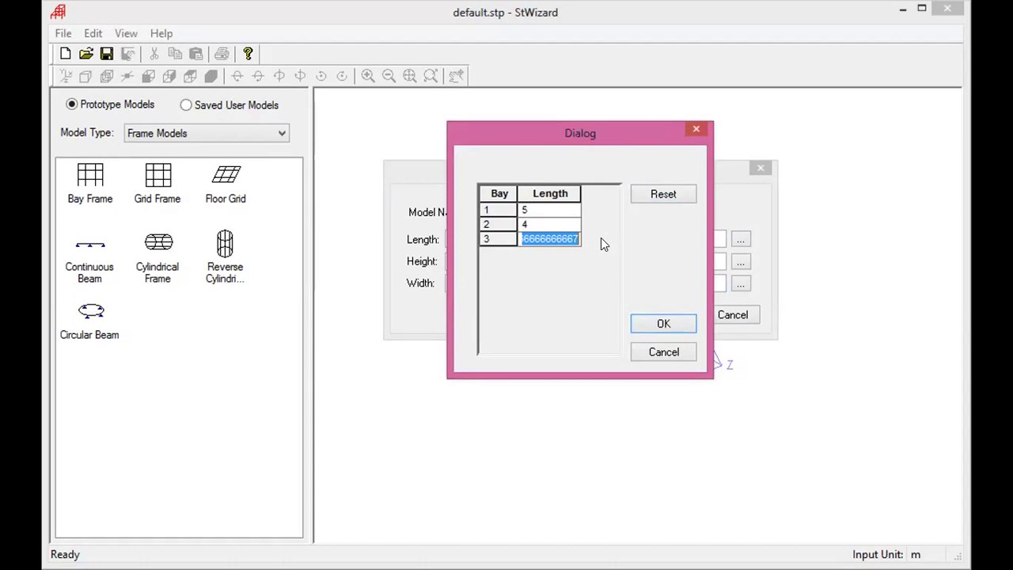
text(5)
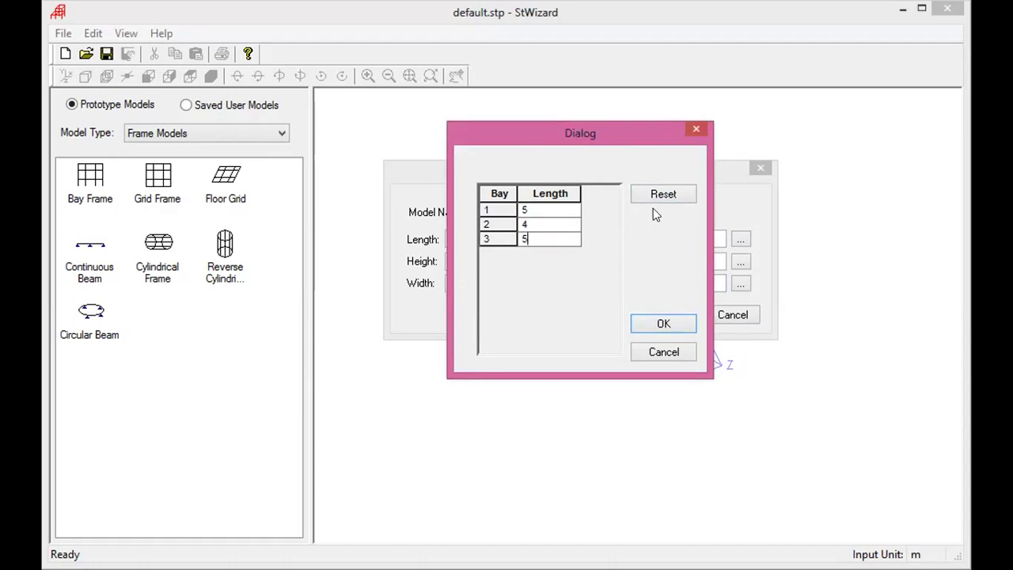
click(661, 325)
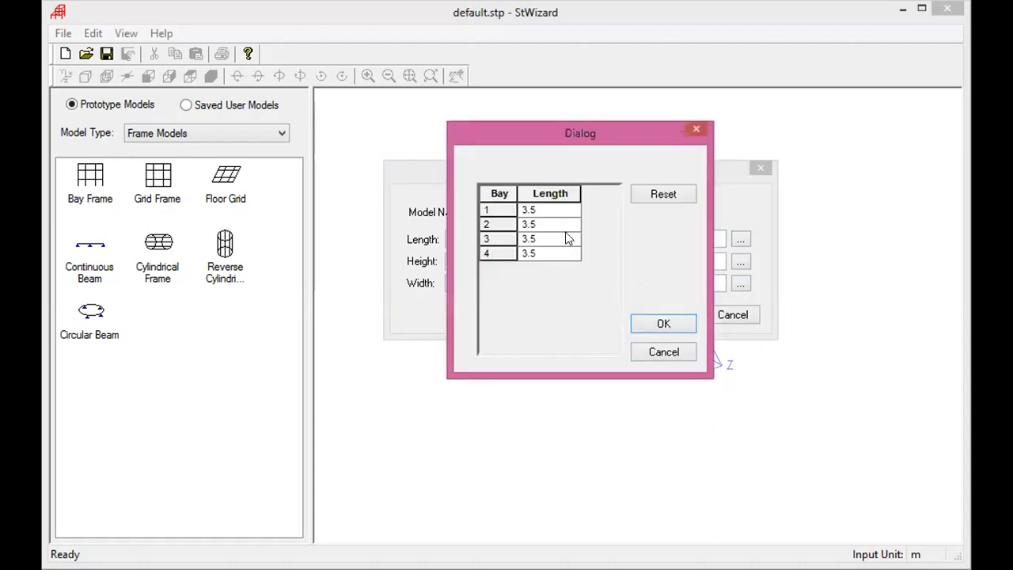
Step: Set the four bays along the frame's width to 4, 3, 3 and 4 m and generate the bay frame
click(543, 212)
drag(543, 212, 501, 214)
text(4)
click(545, 227)
drag(543, 238, 486, 265)
text(3)
click(525, 254)
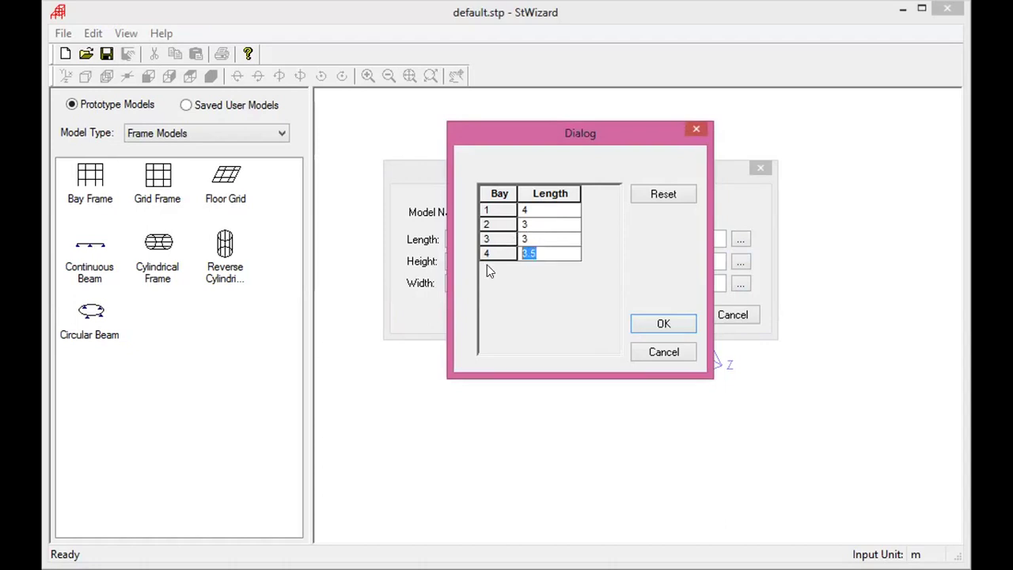
text(4)
click(660, 324)
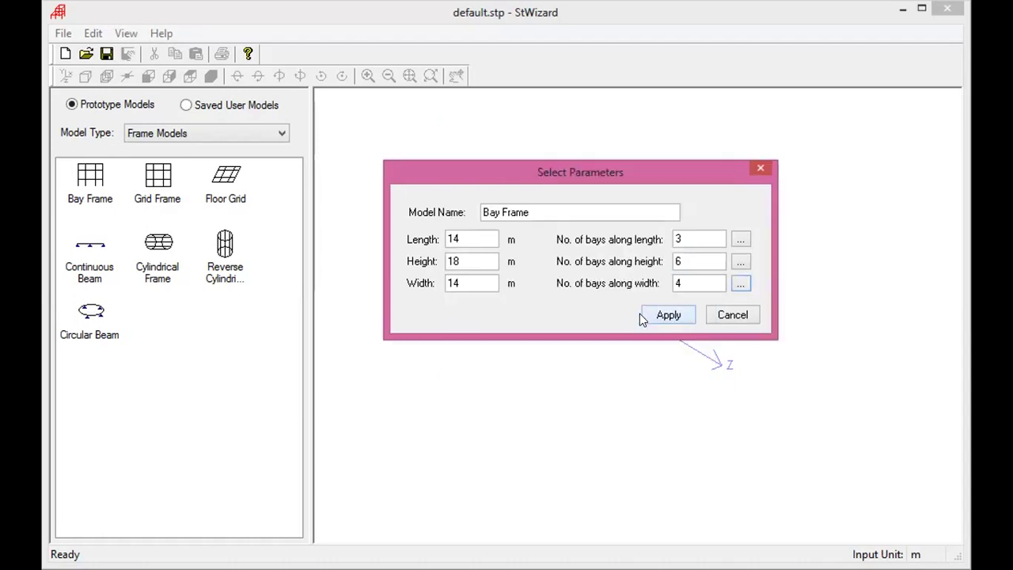
click(670, 316)
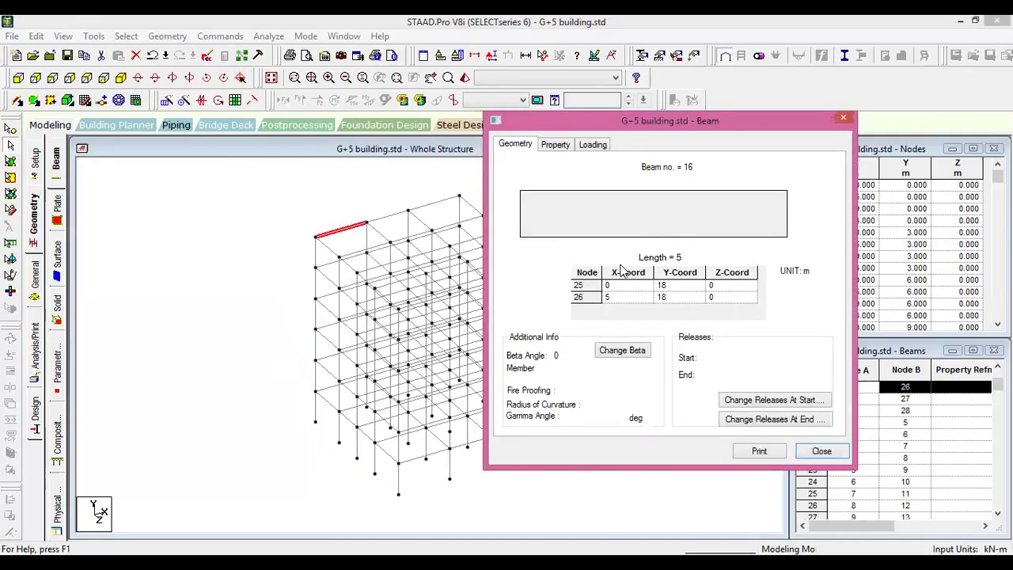
Step: Check the lengths of the roof-level edge beams along the frame's length and width
click(402, 213)
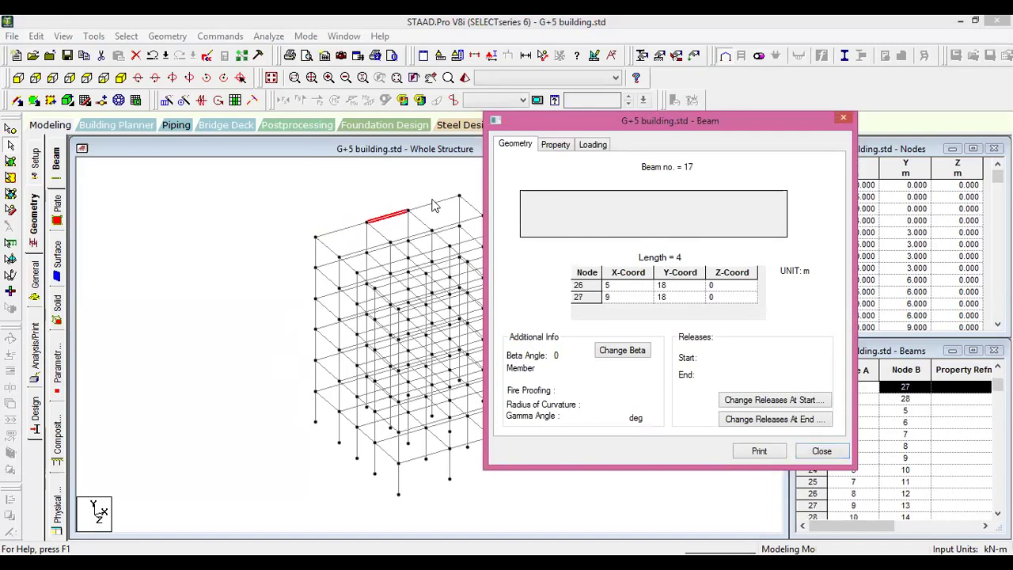
click(433, 204)
click(337, 256)
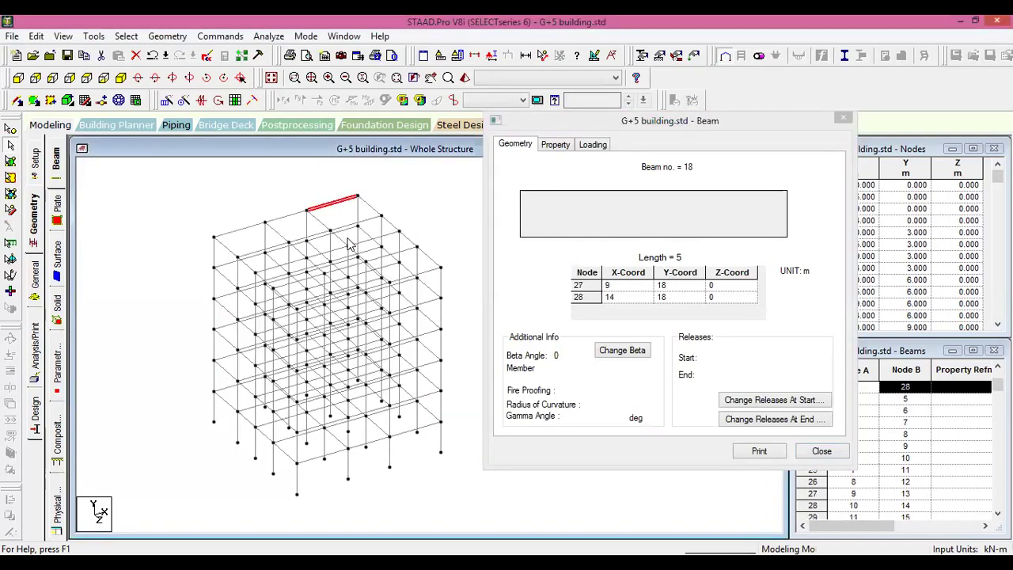
click(370, 206)
click(373, 208)
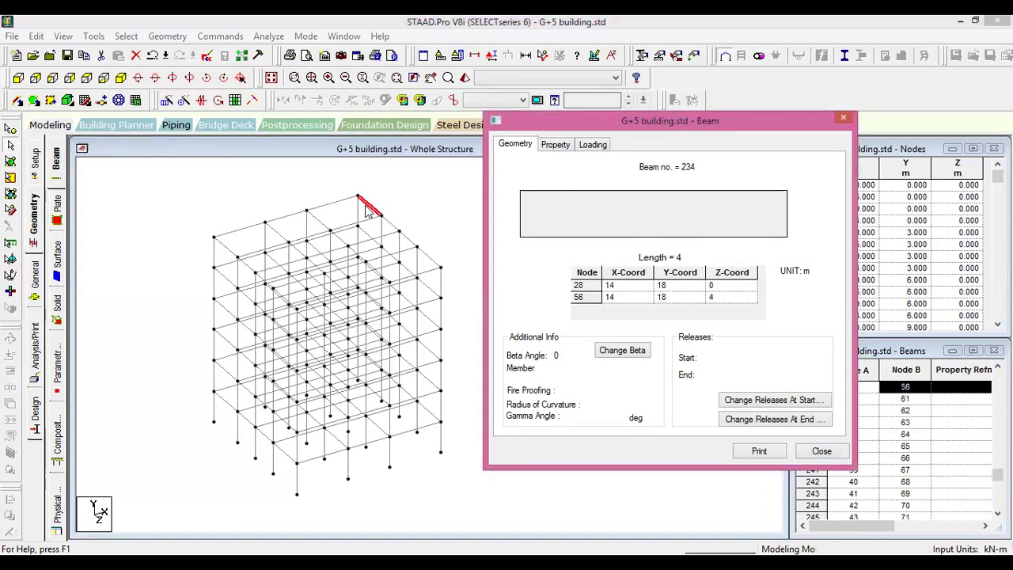
click(406, 239)
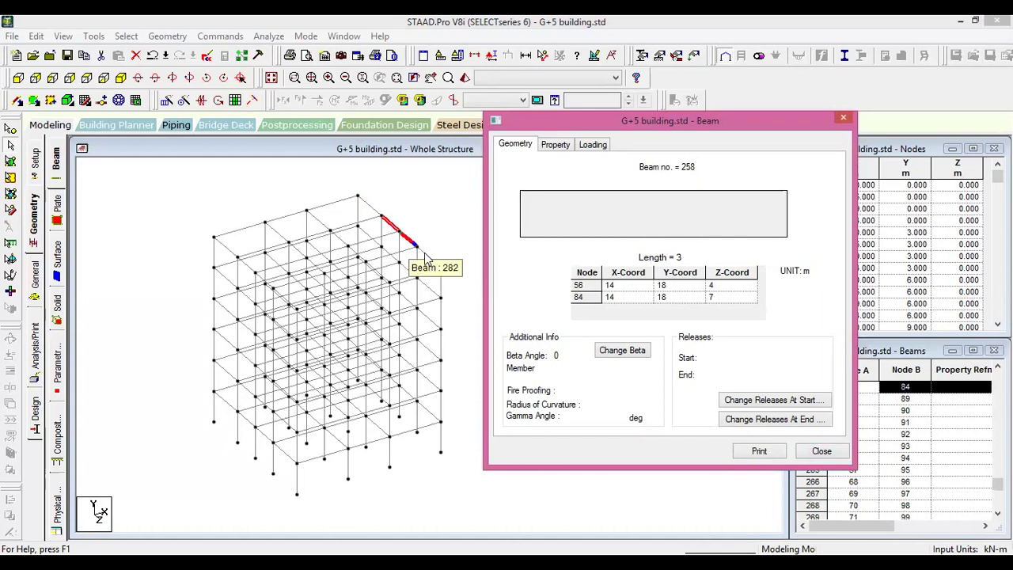
click(429, 269)
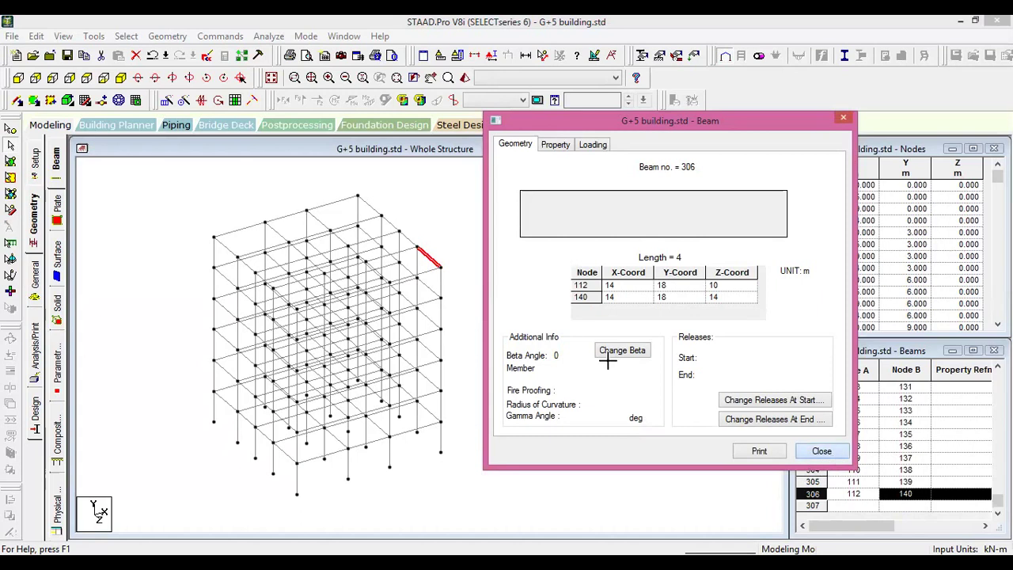
click(821, 452)
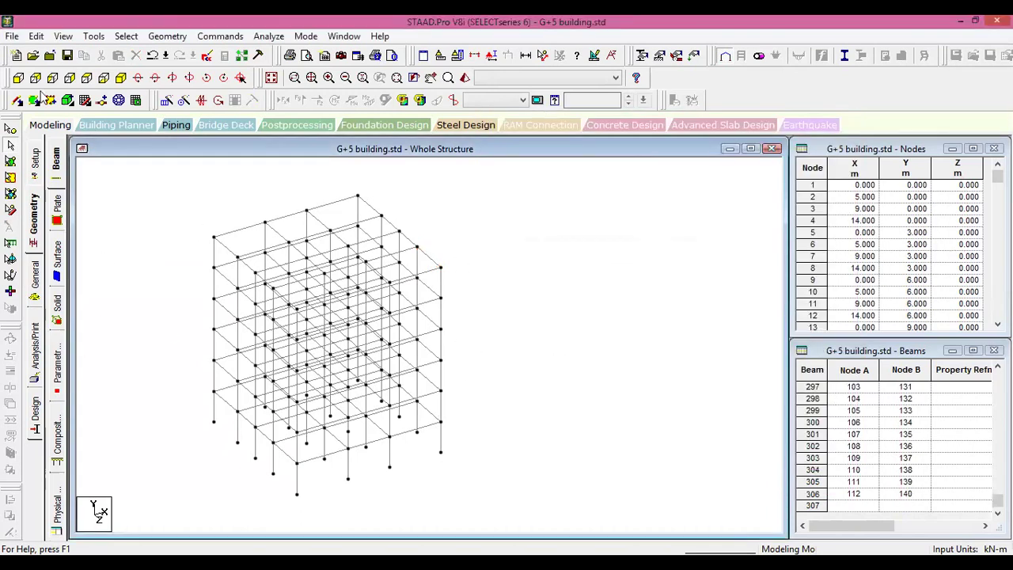
Step: Create a fixed support definition with all six restraints for the column bases
click(17, 77)
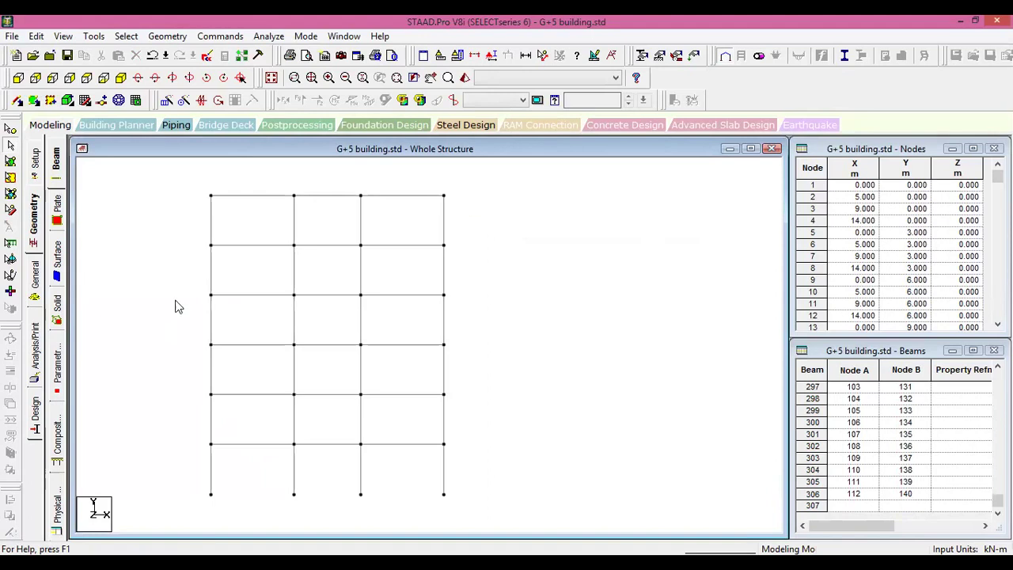
click(35, 285)
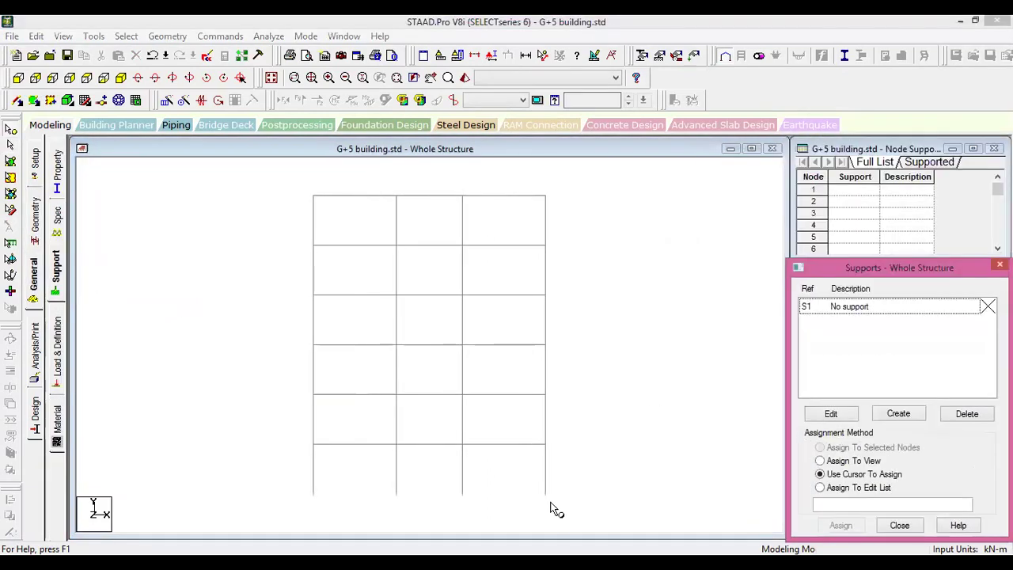
drag(568, 512, 250, 486)
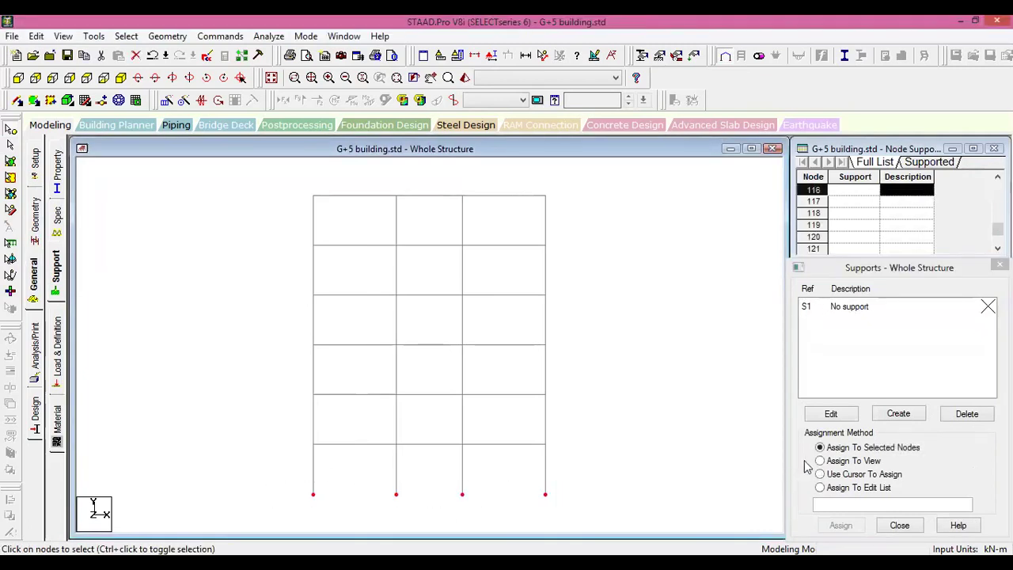
click(900, 414)
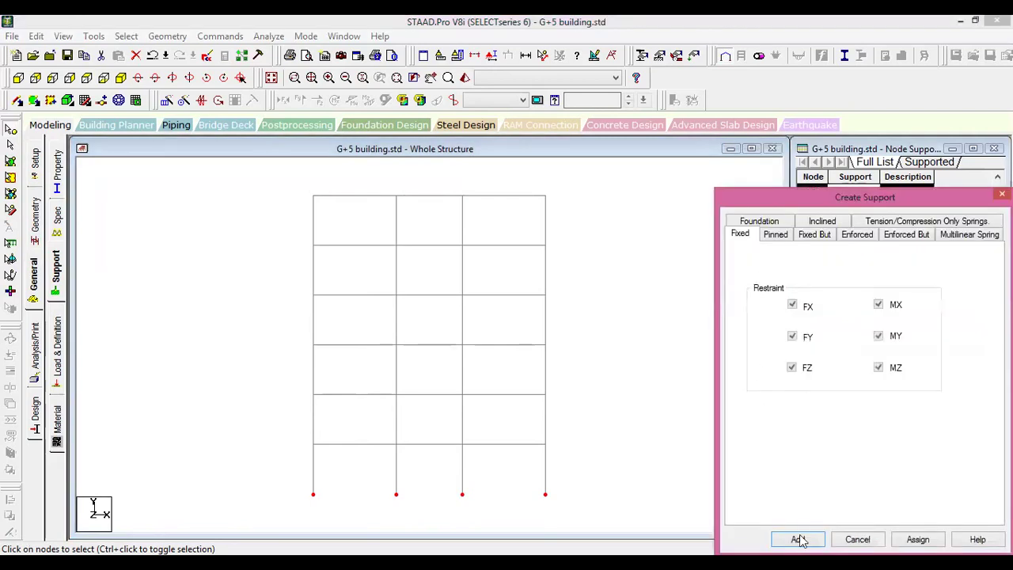
click(800, 540)
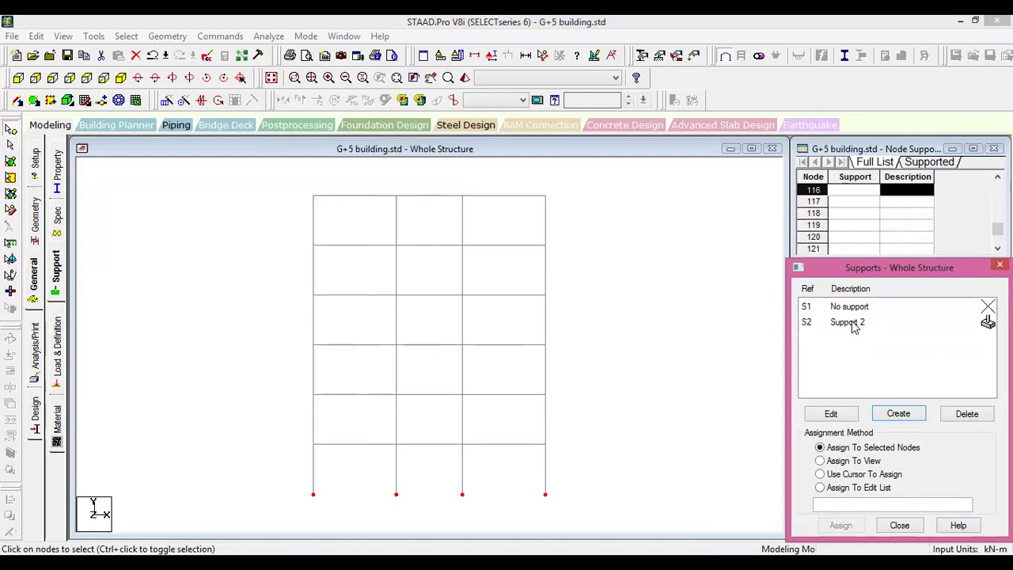
Step: Choose the new fixed support and window-select all column base nodes in the front elevation
click(854, 326)
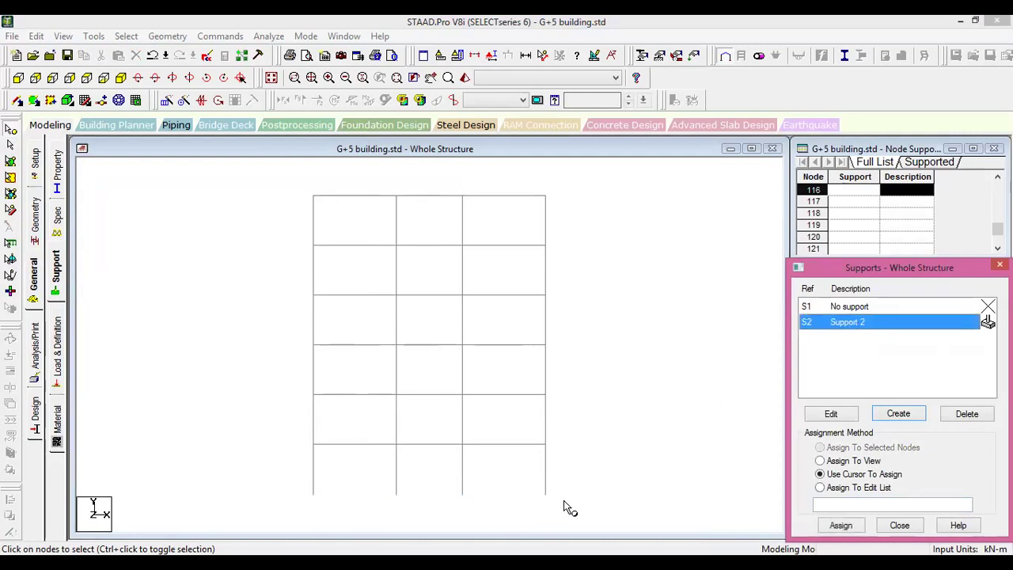
drag(569, 498, 265, 486)
drag(587, 515, 264, 484)
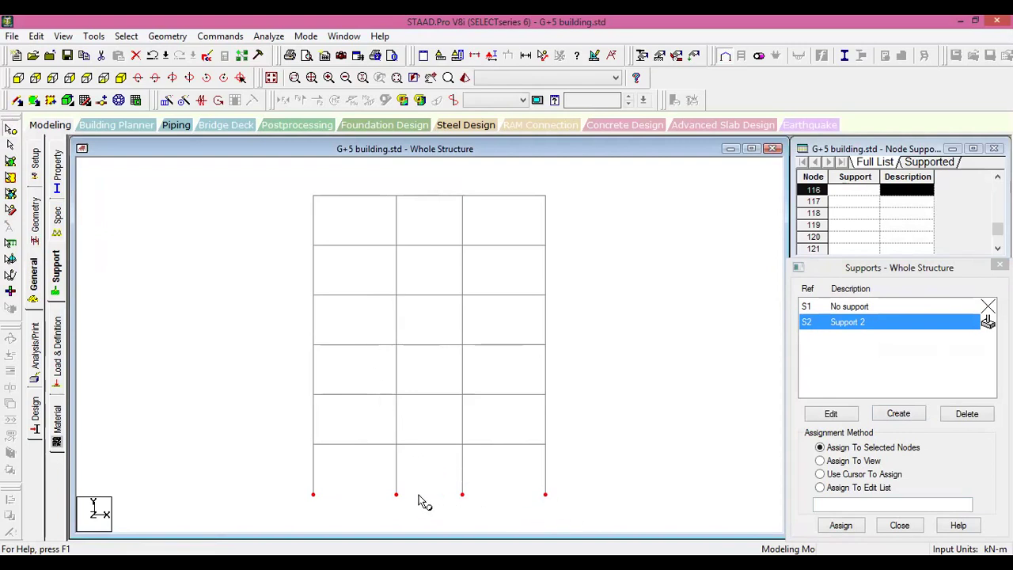
click(119, 76)
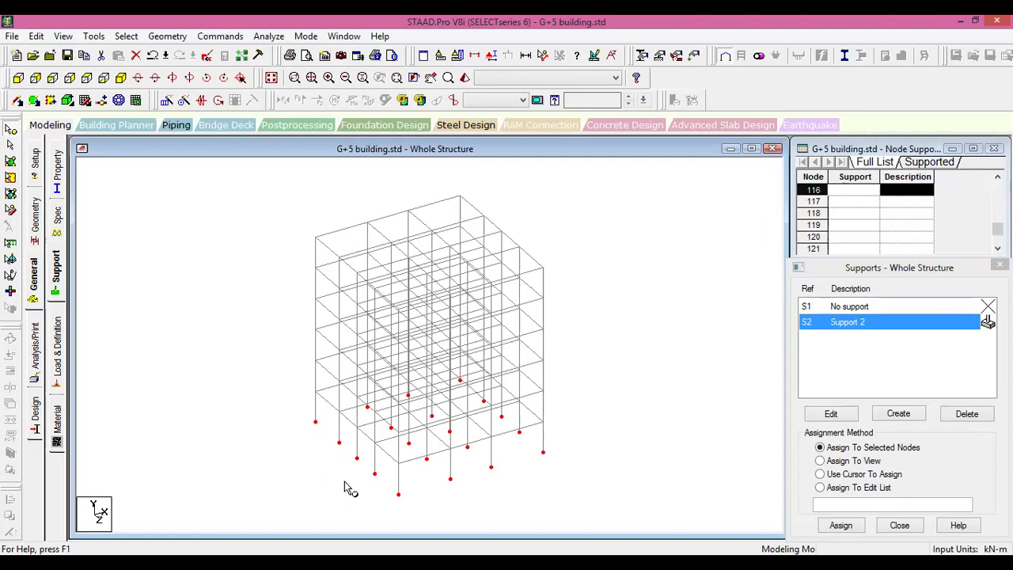
Step: Clear the selection and pick the four base nodes along the front edge individually in the isometric view
click(604, 290)
click(543, 453)
ctrl+click(491, 467)
ctrl+click(451, 478)
ctrl+click(399, 495)
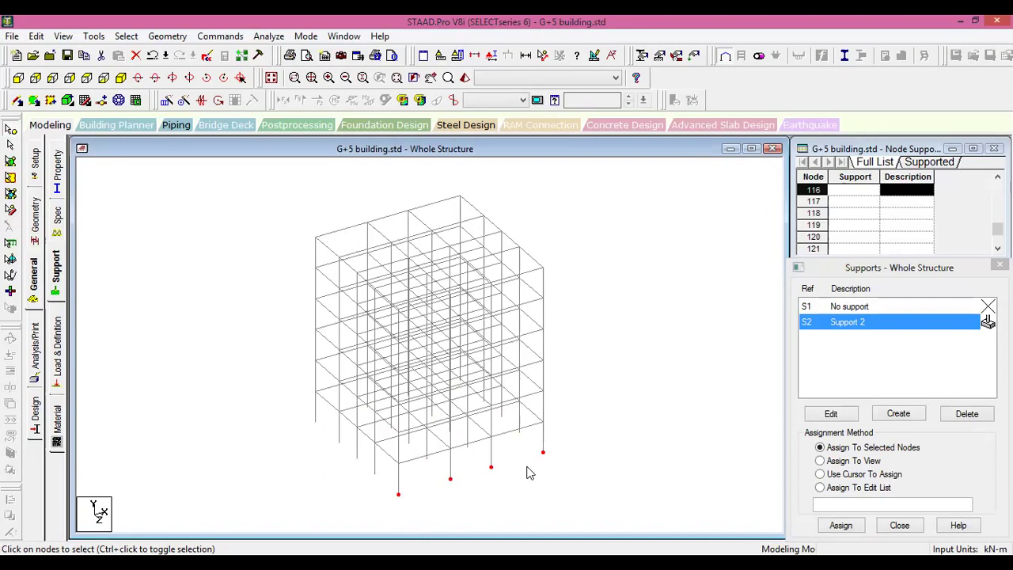
Step: Save the modified structure and clear the node selection
click(479, 326)
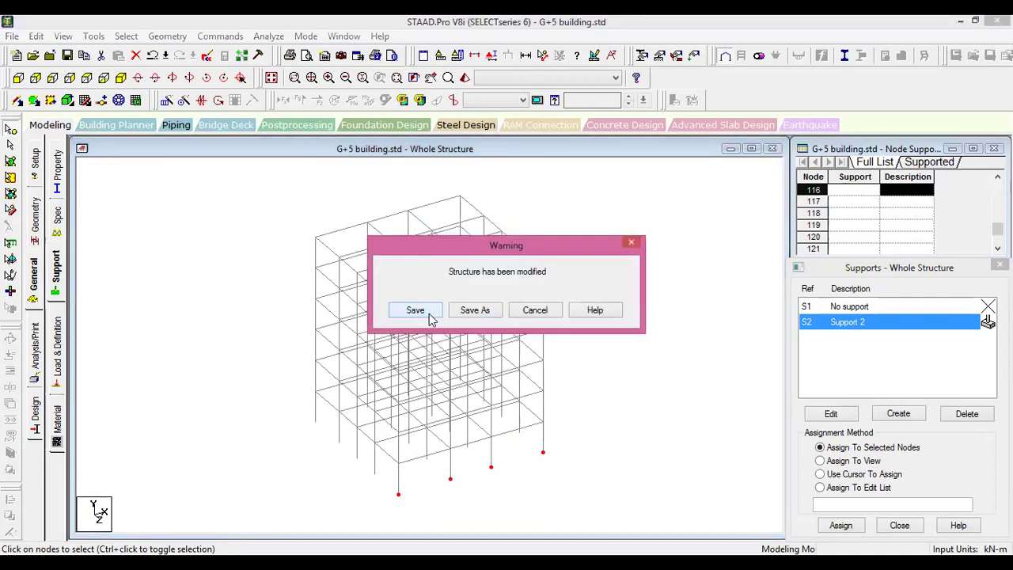
click(424, 311)
click(596, 428)
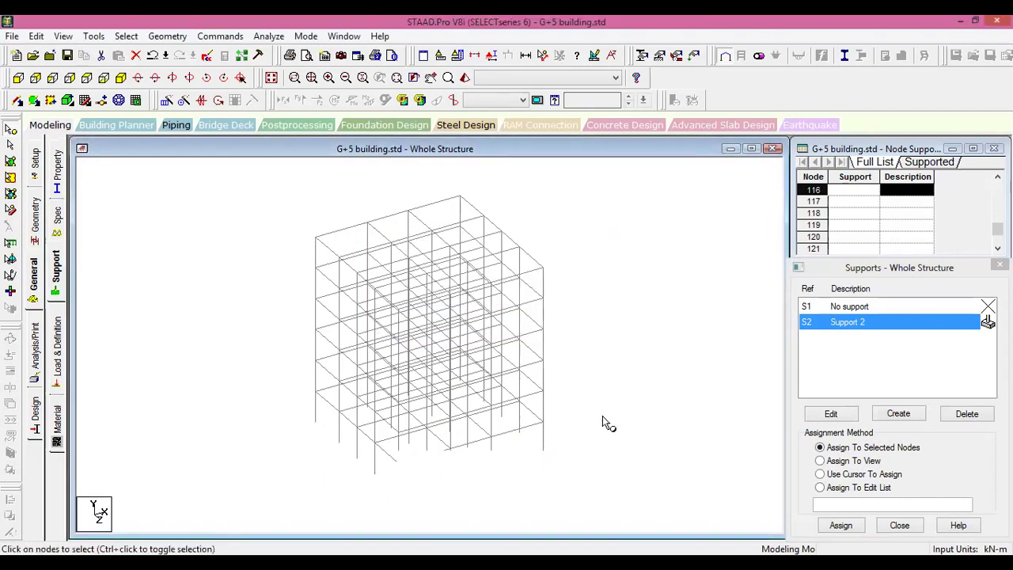
Step: Select all column base nodes in the front elevation and assign the fixed support to them
click(17, 79)
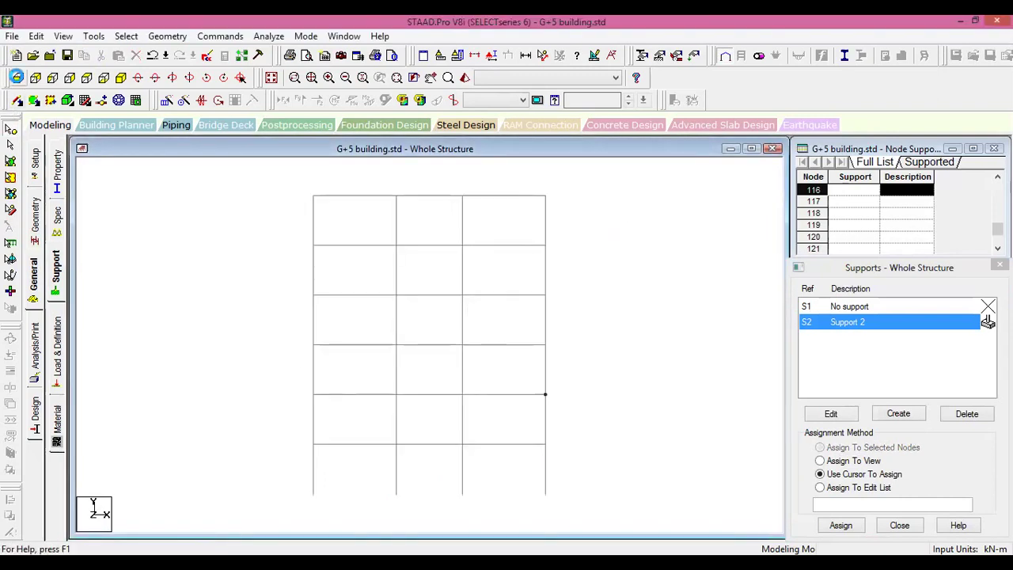
drag(572, 506, 206, 474)
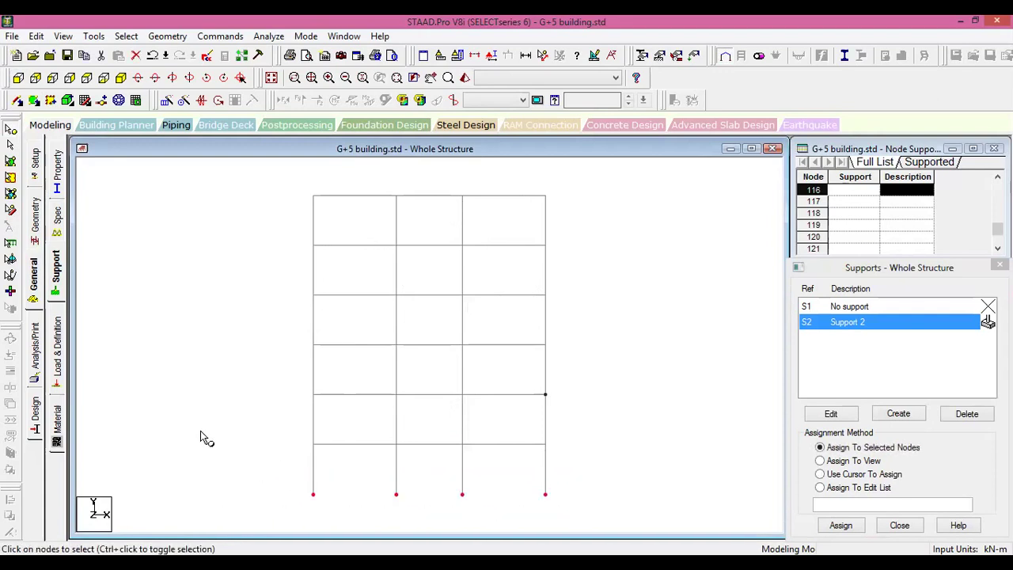
click(121, 79)
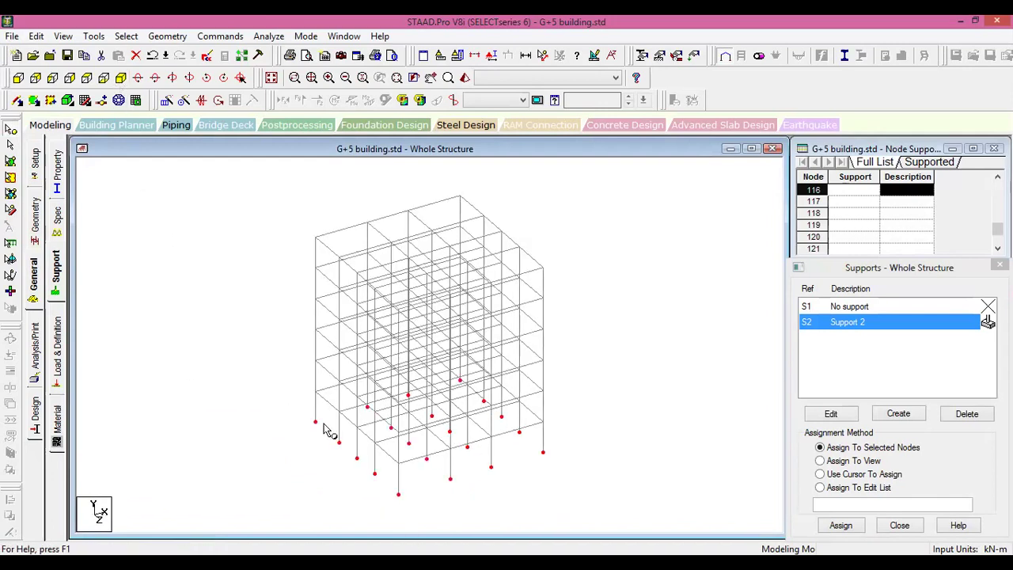
click(843, 529)
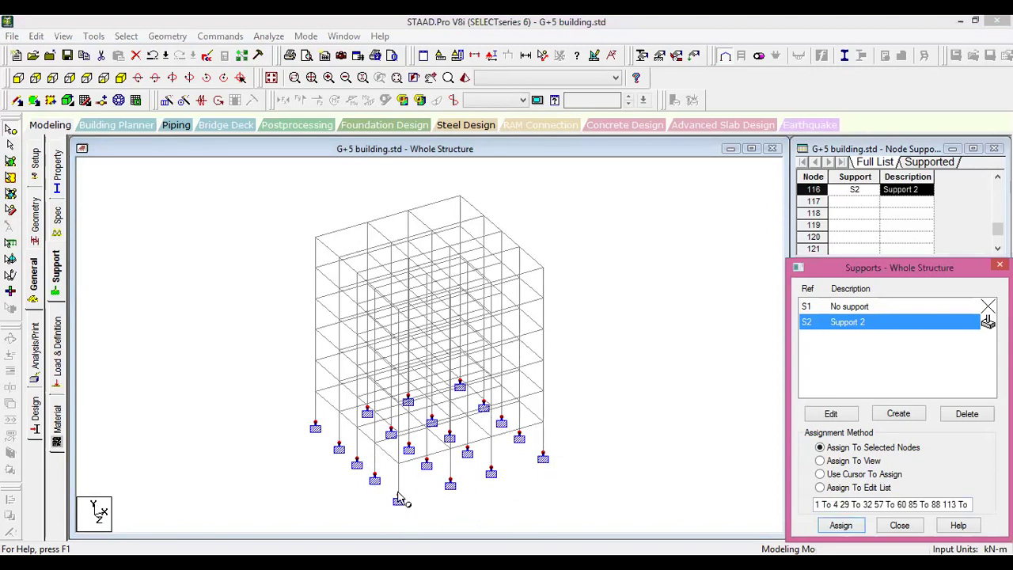
click(640, 384)
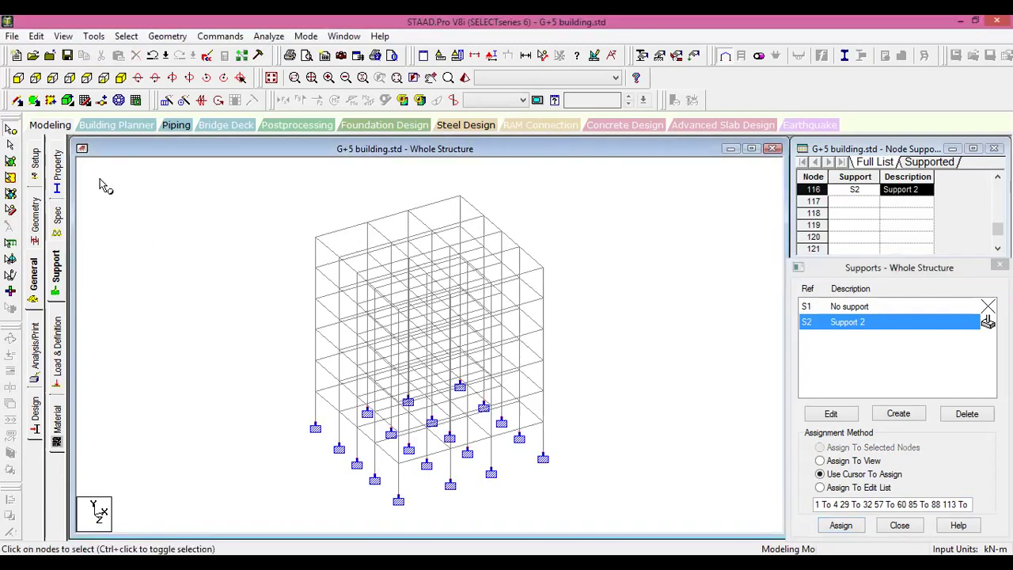
Step: Define a rectangular concrete section with YD 0.45 m and ZD 0.23 m and add it to the properties
click(57, 167)
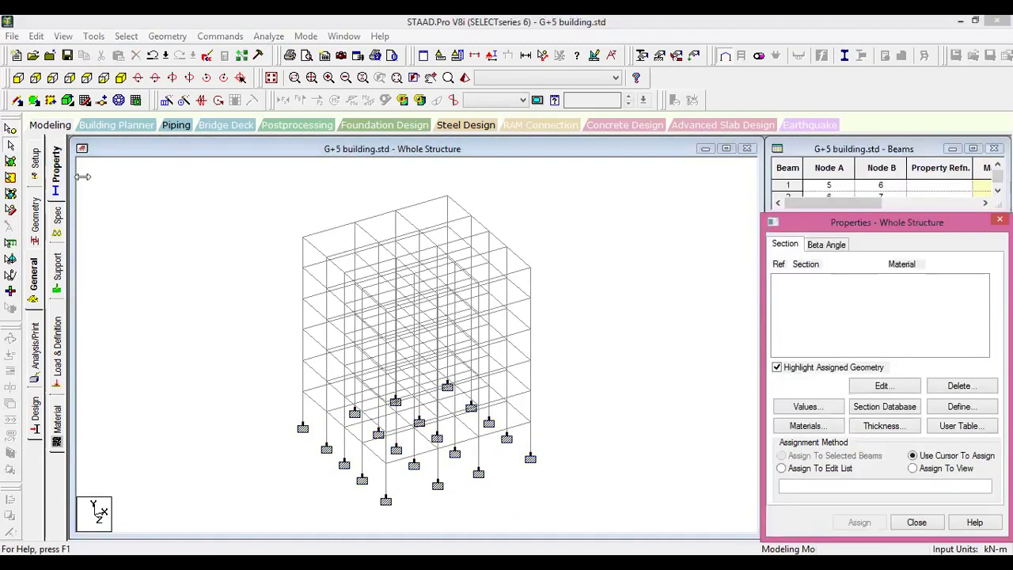
click(960, 407)
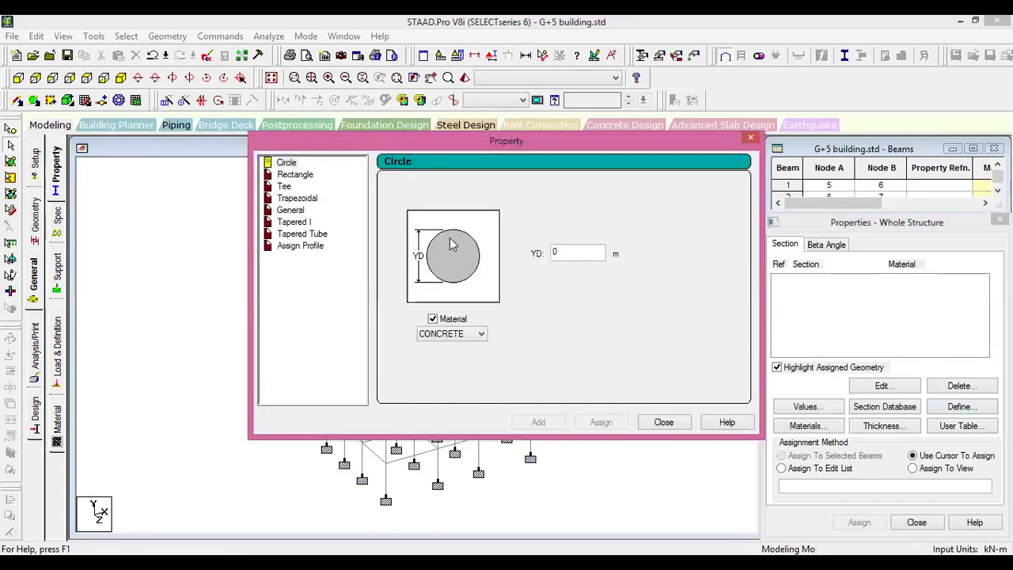
drag(494, 141, 413, 117)
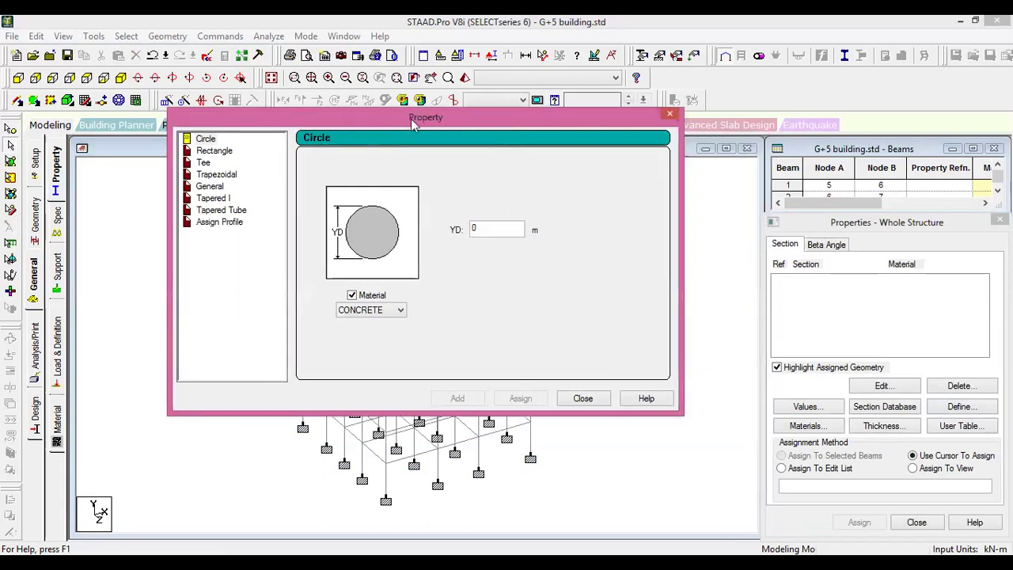
click(215, 152)
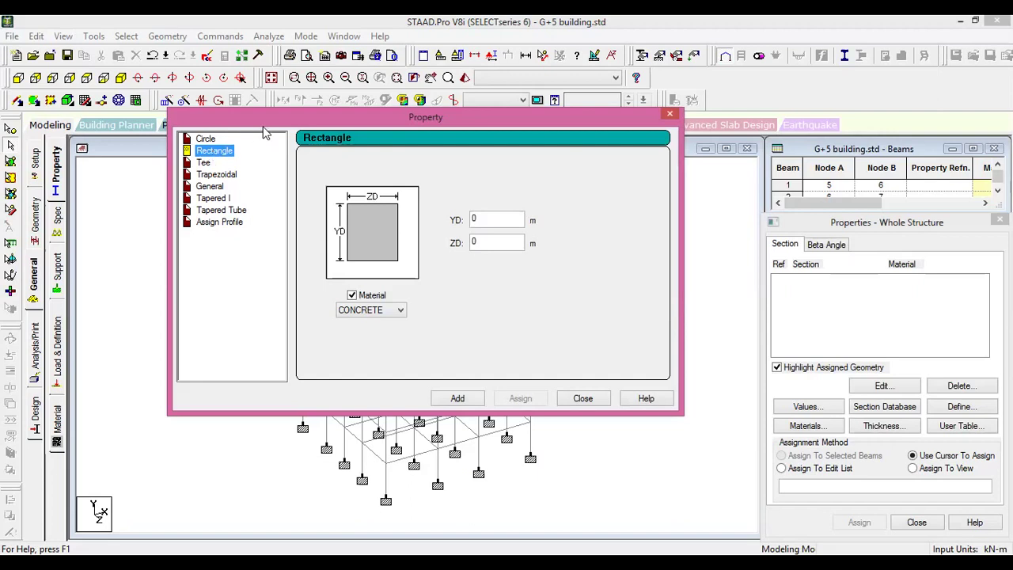
click(493, 219)
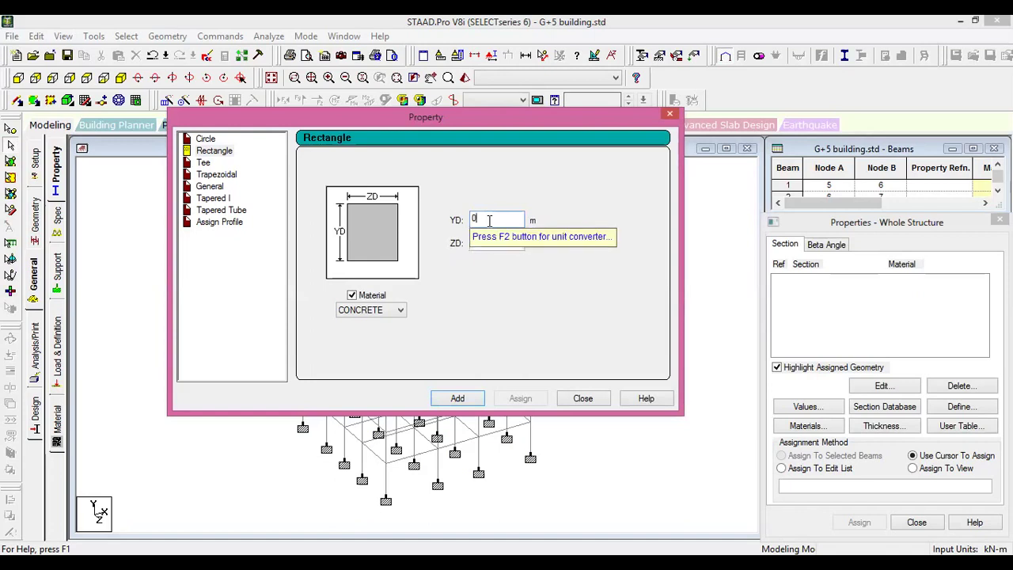
text(45)
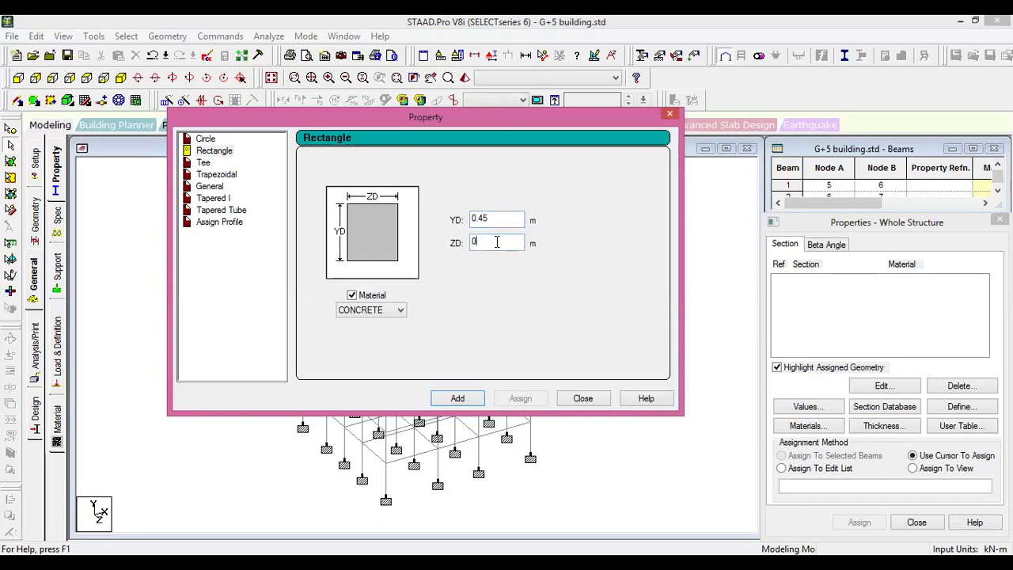
click(496, 244)
text(.23)
click(456, 400)
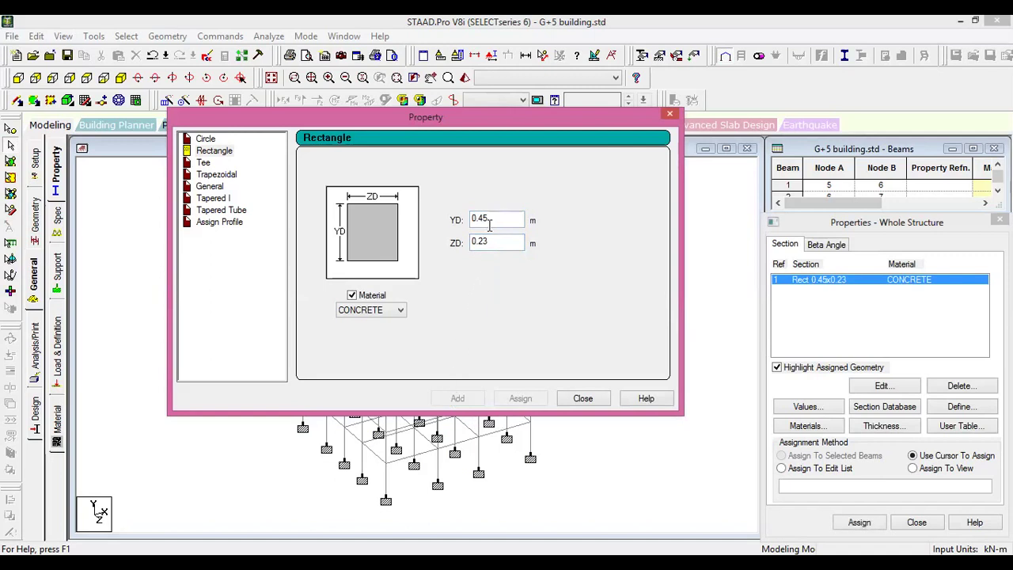
Step: Add a second rectangular concrete section with YD 0.23 m and ZD 0.45 m
drag(489, 219, 452, 228)
text(0.23)
drag(500, 242, 442, 252)
text(0.)
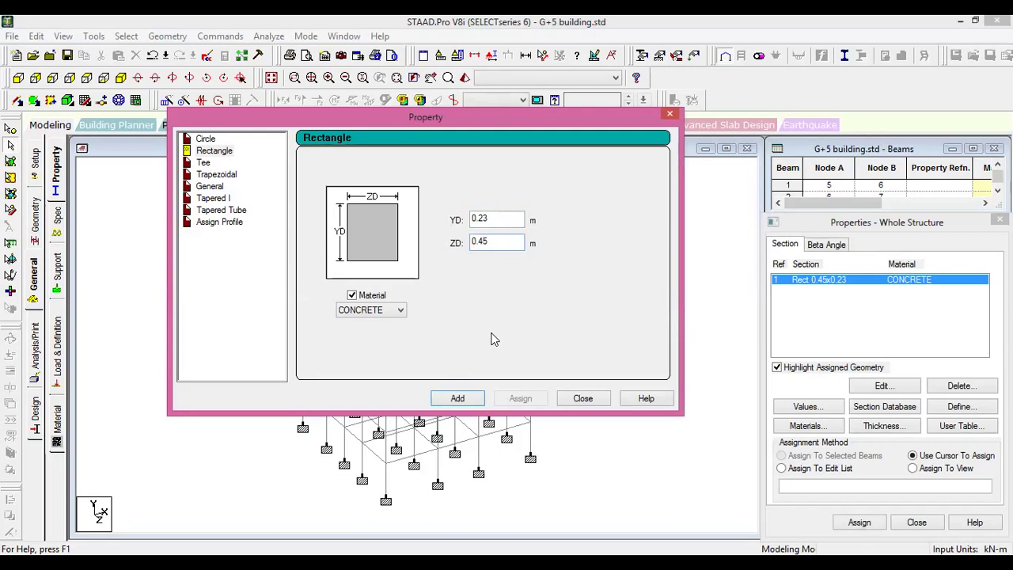
click(456, 399)
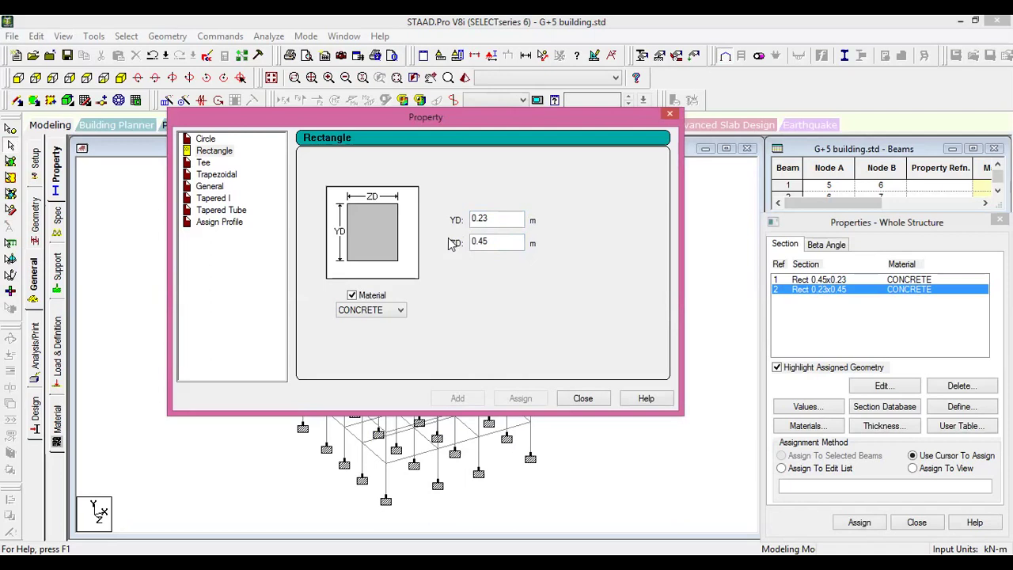
Step: Add a third rectangular concrete section with YD 0.45 m and ZD 0.23 m, and finish defining sections
click(509, 221)
key(BackSpace)
key(BackSpace)
text(45)
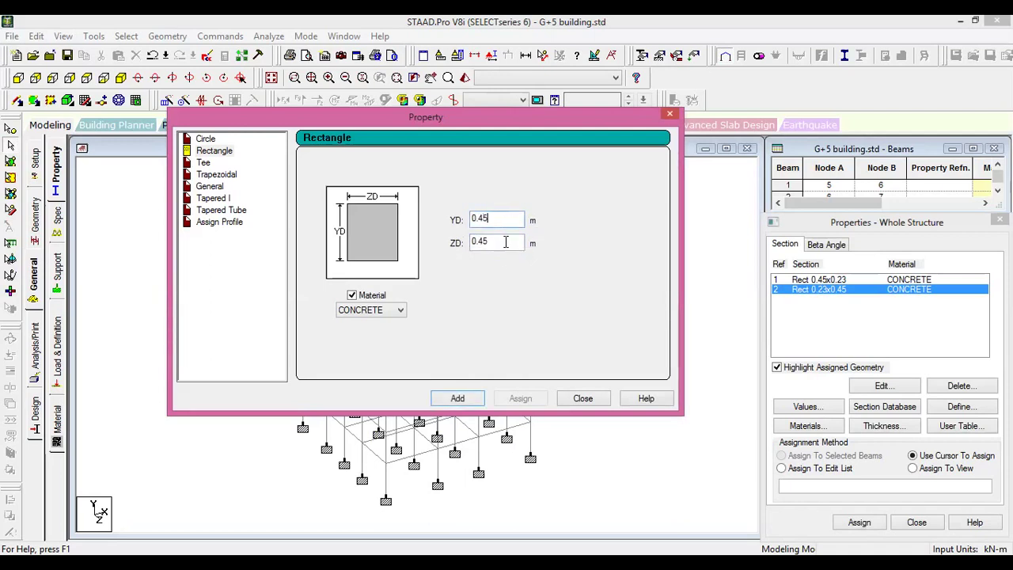
click(501, 242)
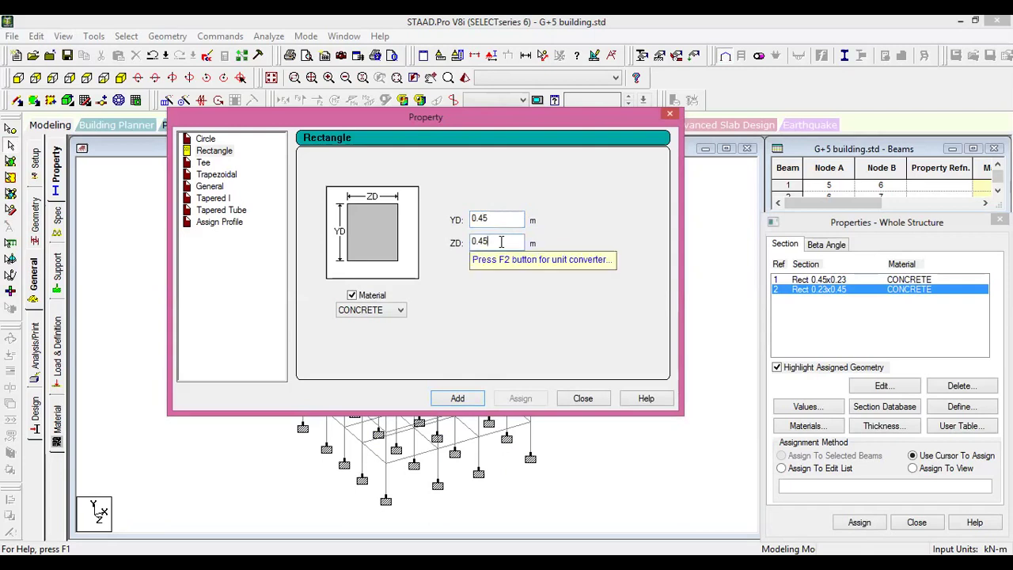
key(BackSpace)
text(.23)
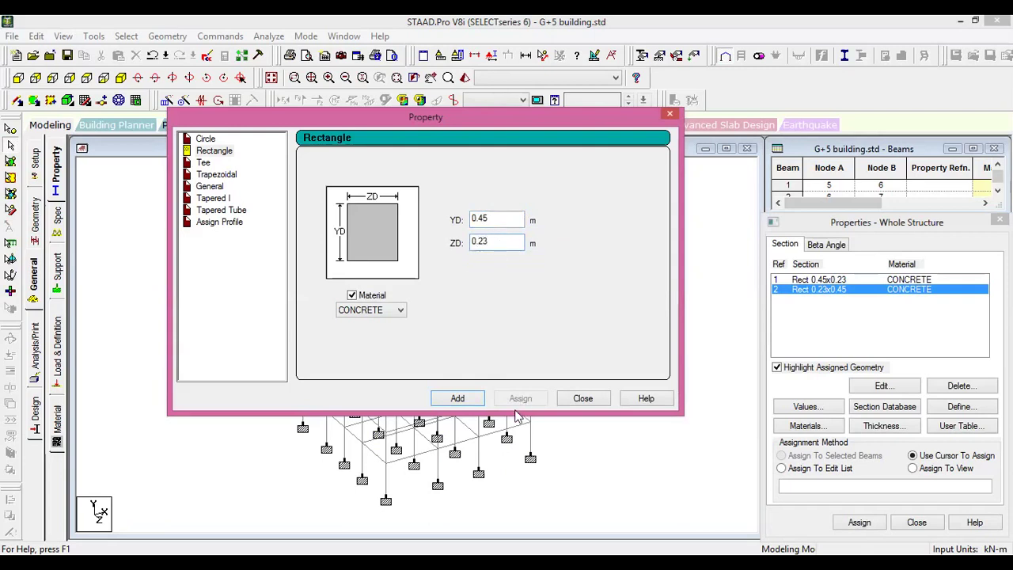
click(458, 398)
click(577, 403)
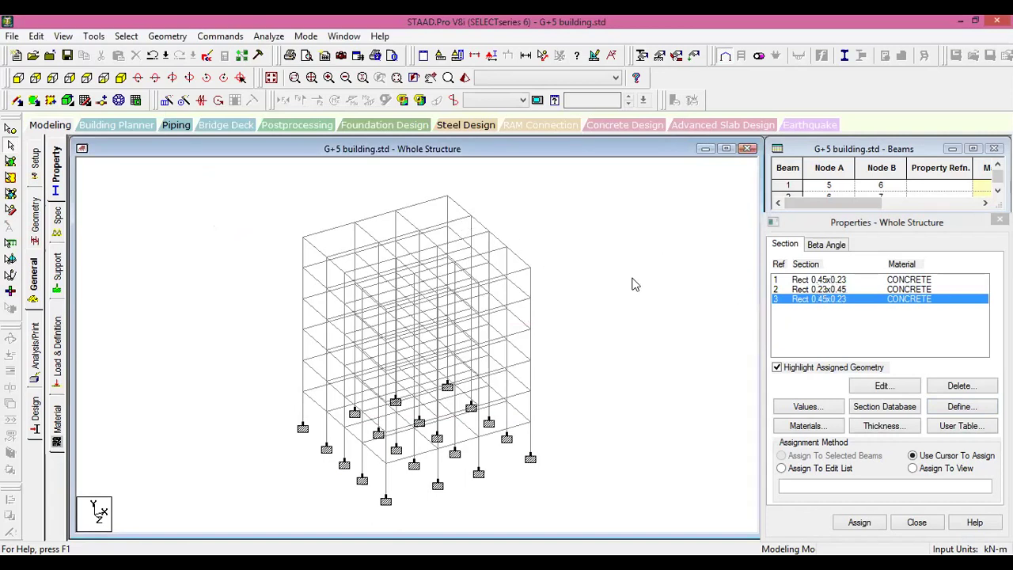
Step: Select all members parallel to Y, isolate these columns in a new view, and show them in plan
click(127, 37)
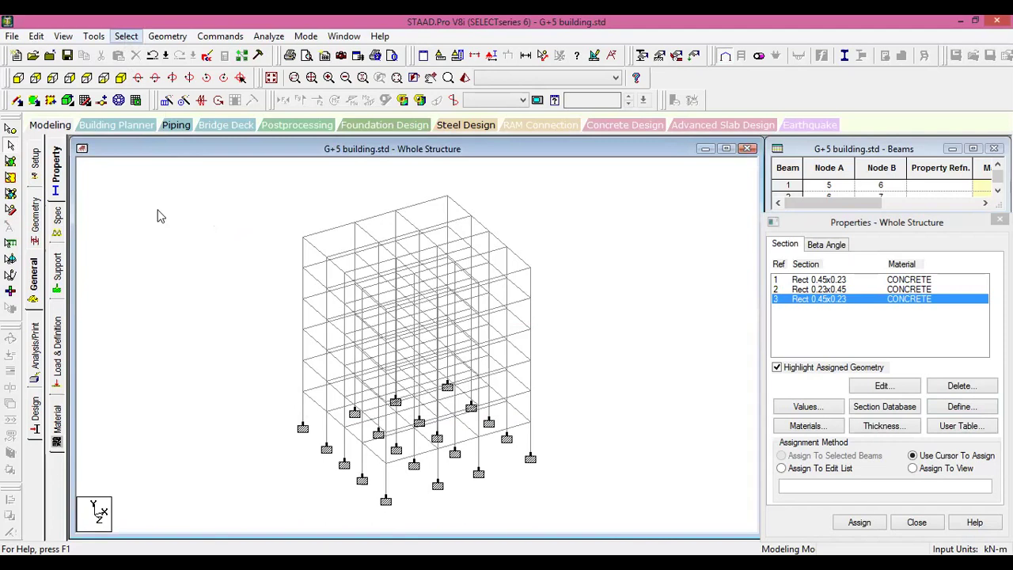
mouse_move(177, 307)
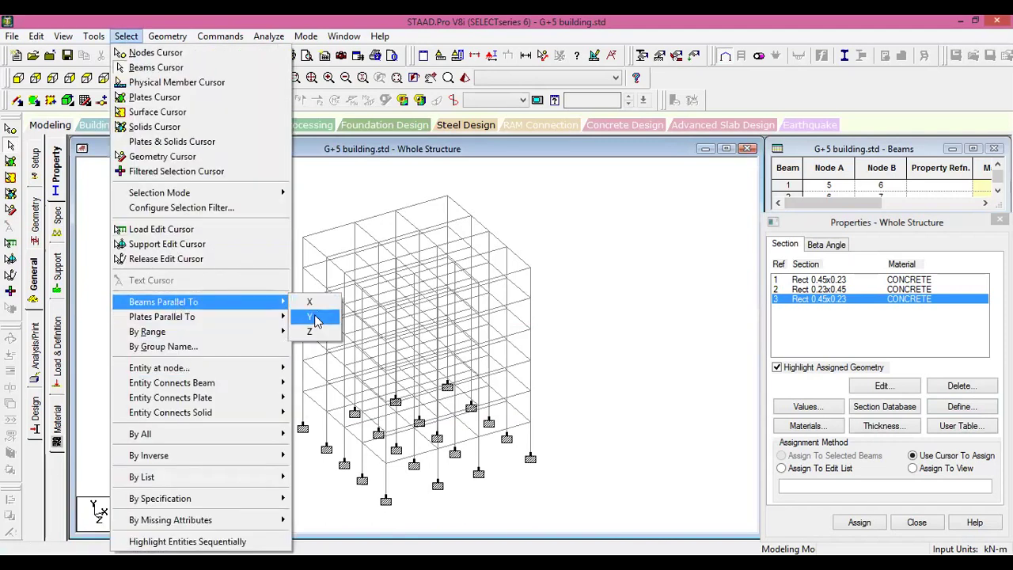
click(319, 318)
right_click(235, 285)
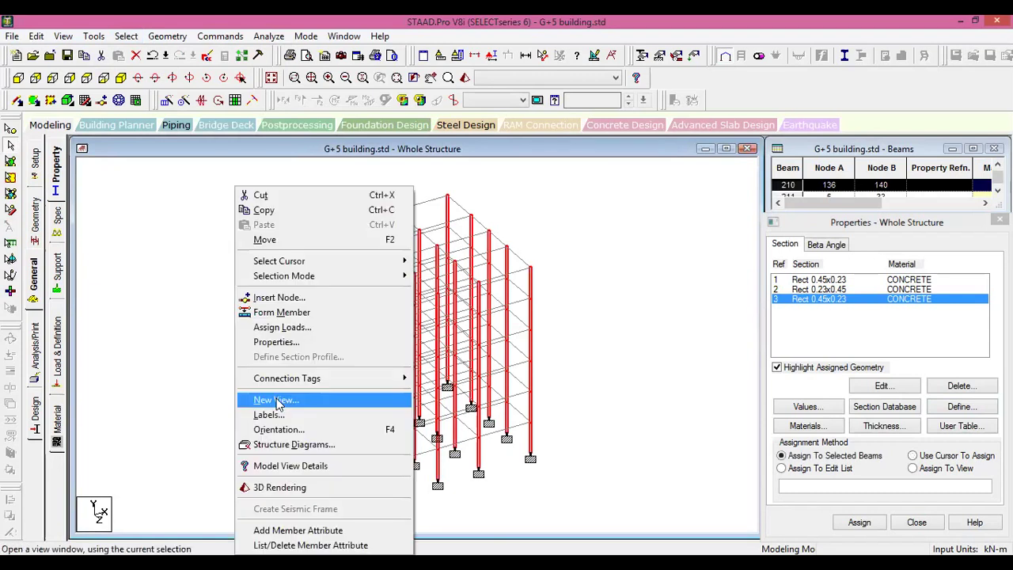
click(277, 402)
click(597, 272)
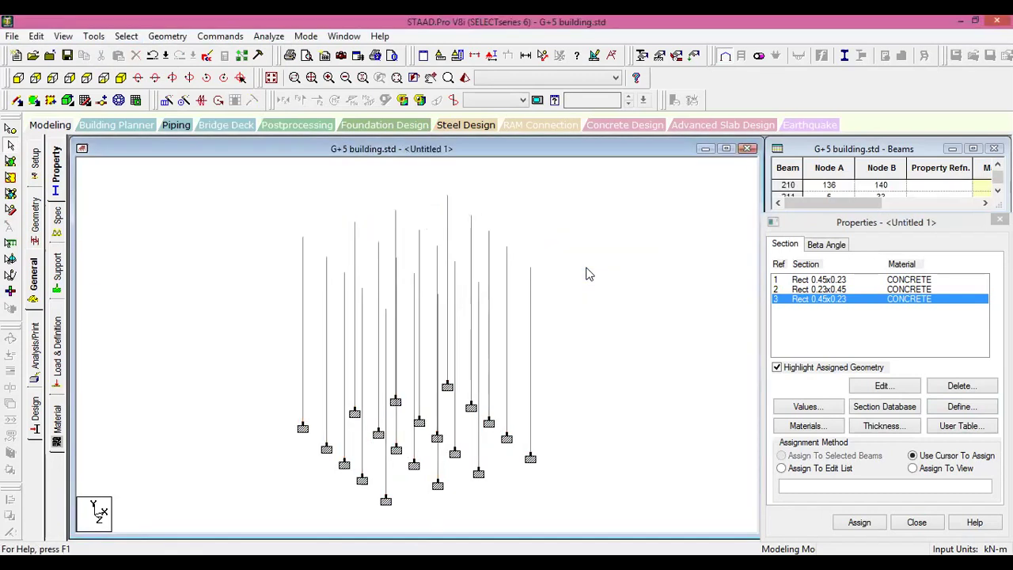
click(87, 80)
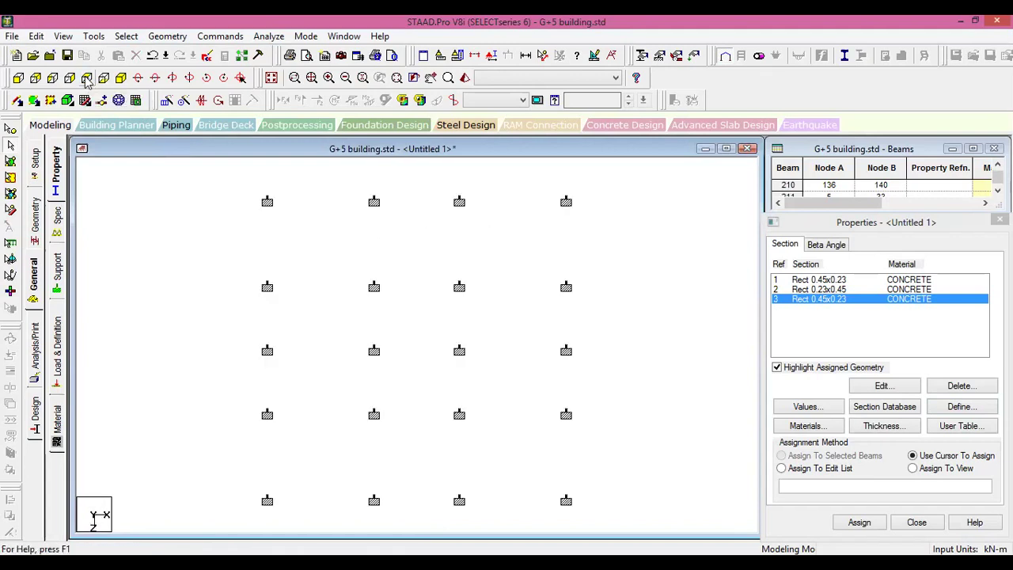
scroll(549, 308, down, 2)
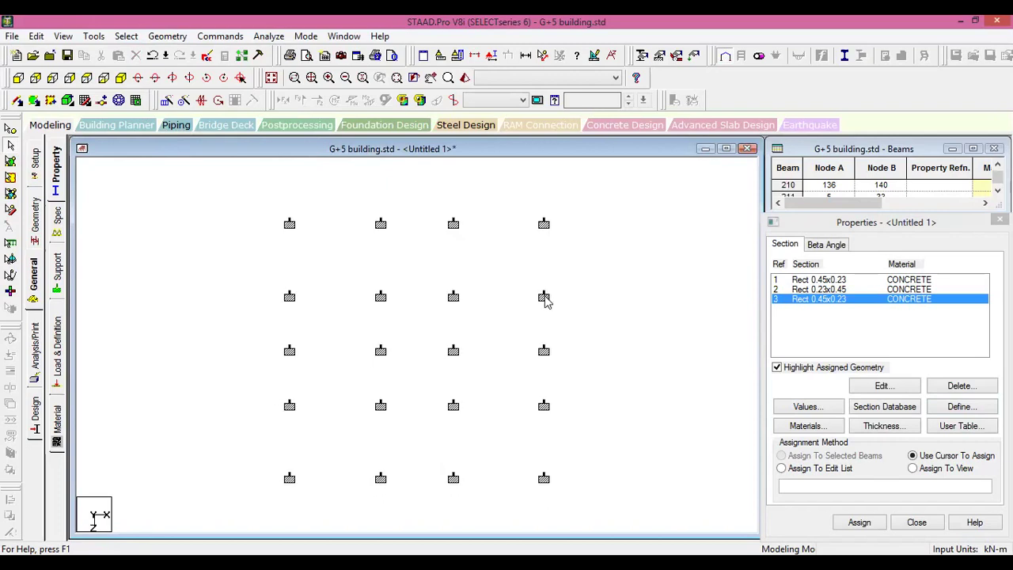
Step: Assign section 2 (Rect 0.23x0.45) to the two middle columns of both the front and back column rows
click(817, 281)
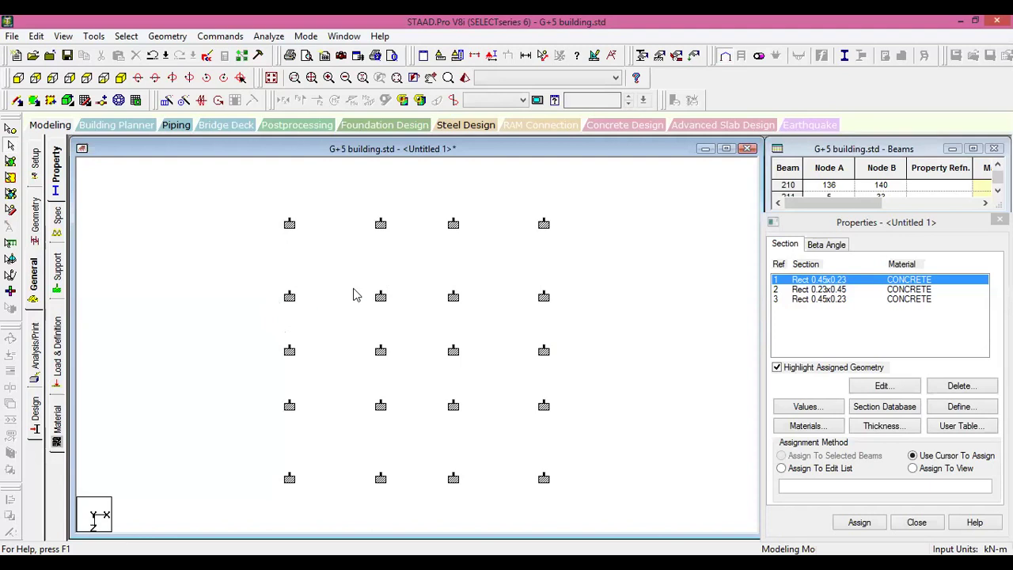
click(826, 289)
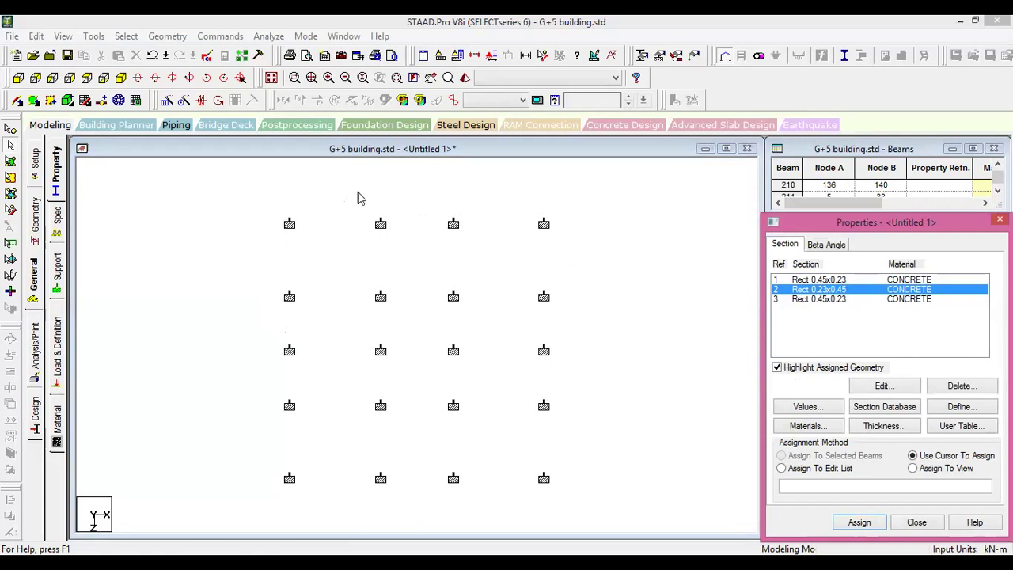
click(417, 218)
drag(363, 457, 456, 510)
click(859, 523)
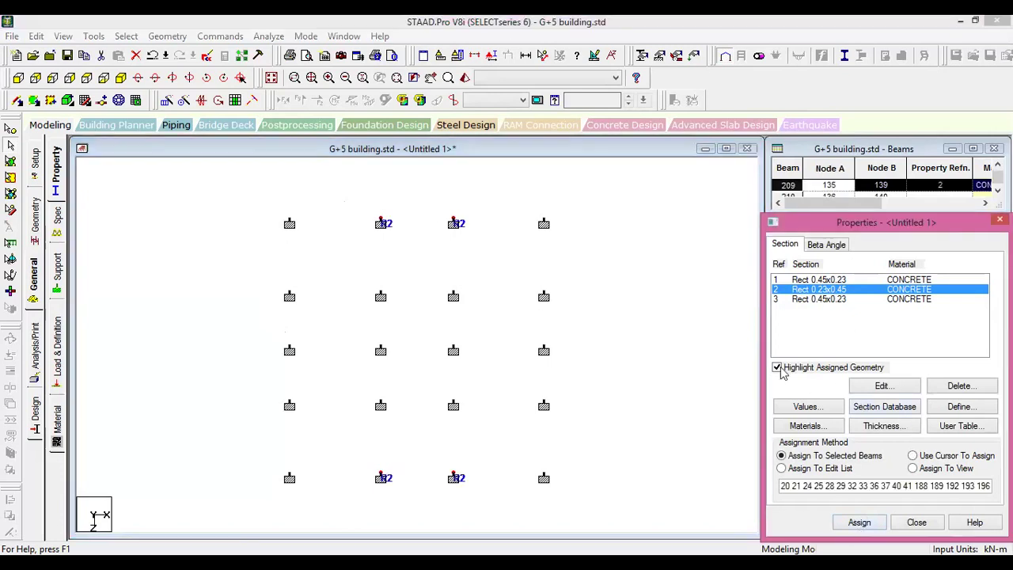
click(687, 336)
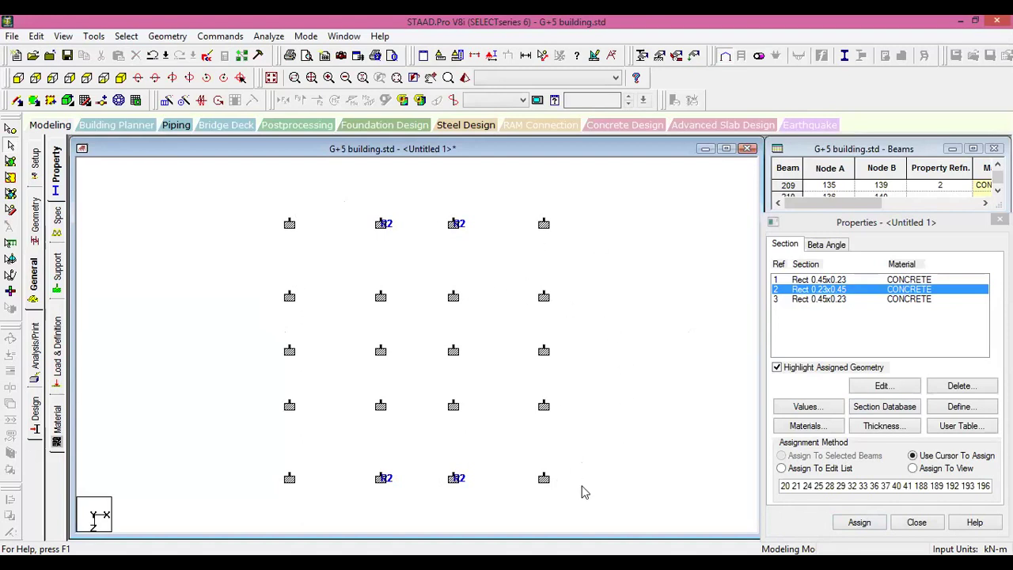
click(159, 41)
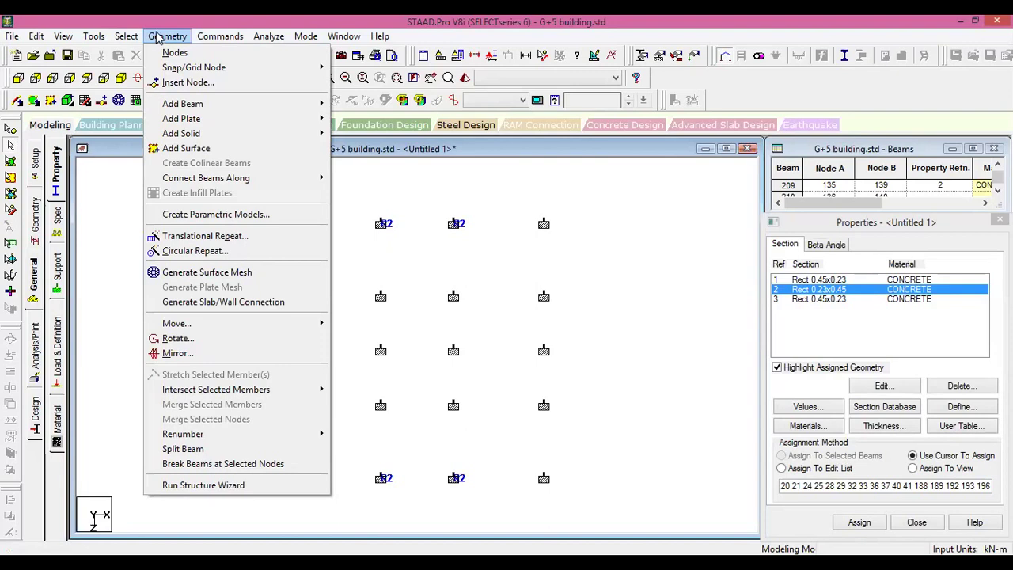
mouse_move(127, 36)
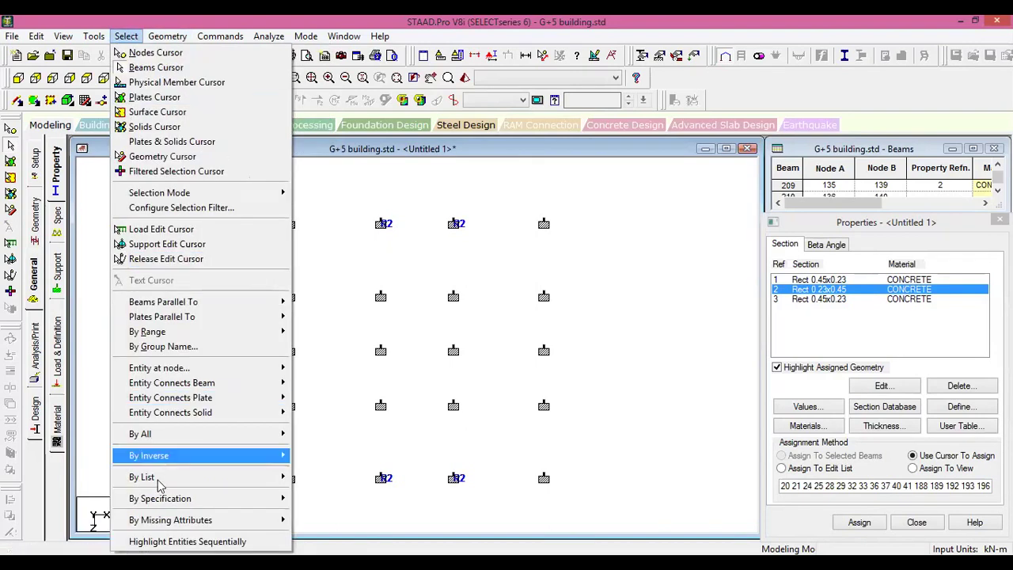
mouse_move(226, 524)
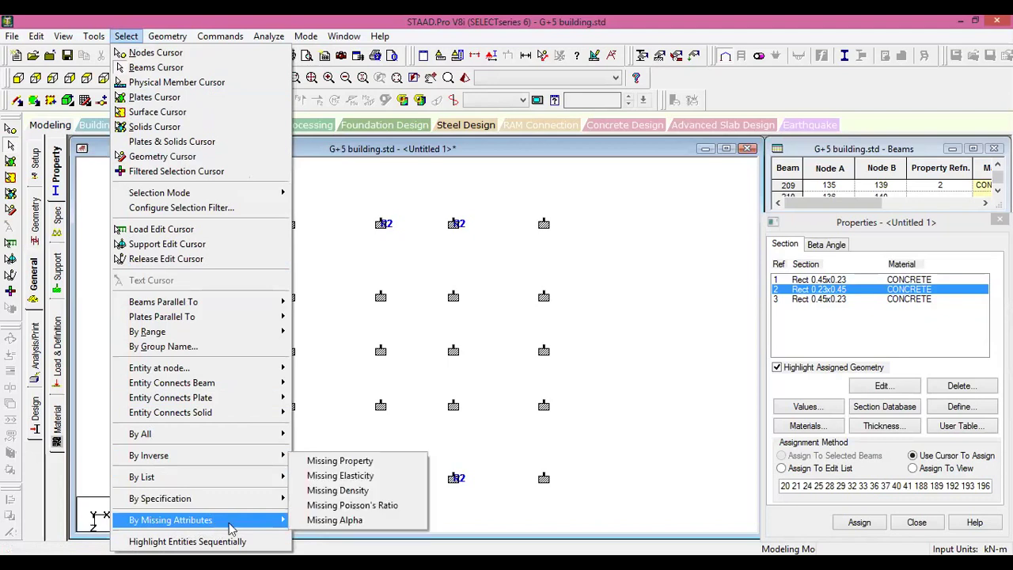
click(366, 462)
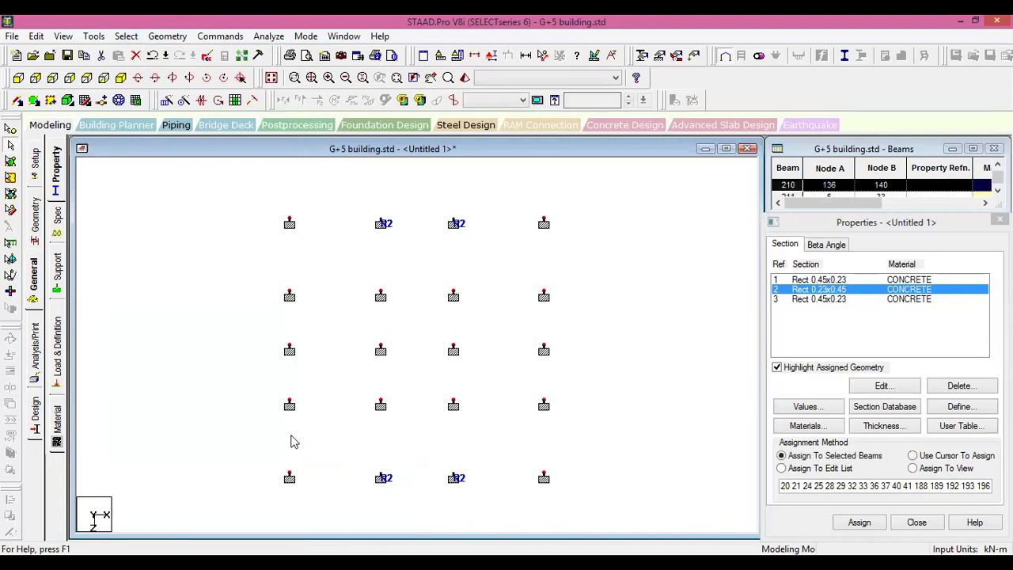
Step: Show the columns in isometric view and assign section 1 (Rect 0.45x0.23) to all columns missing a property
click(120, 78)
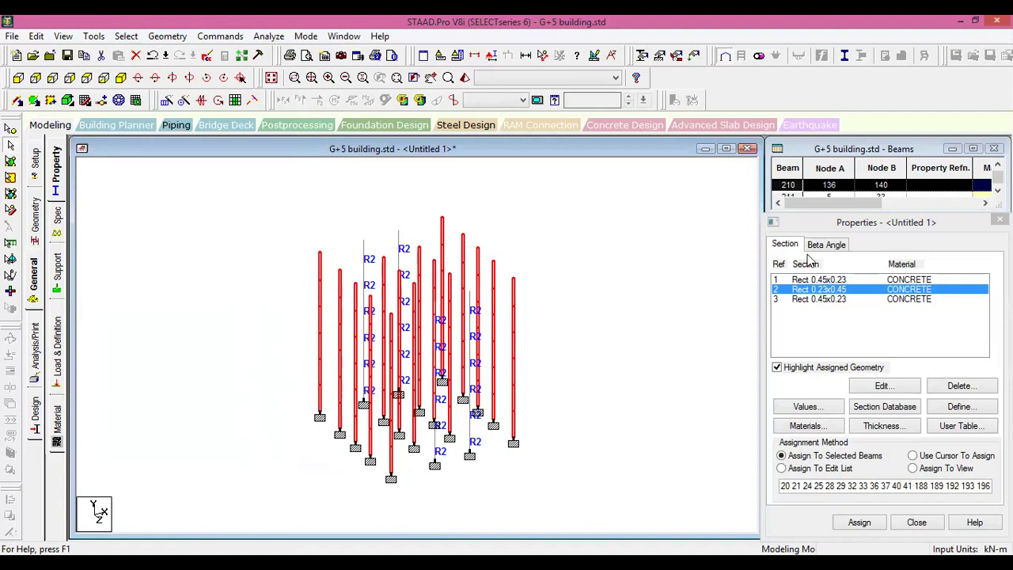
click(826, 281)
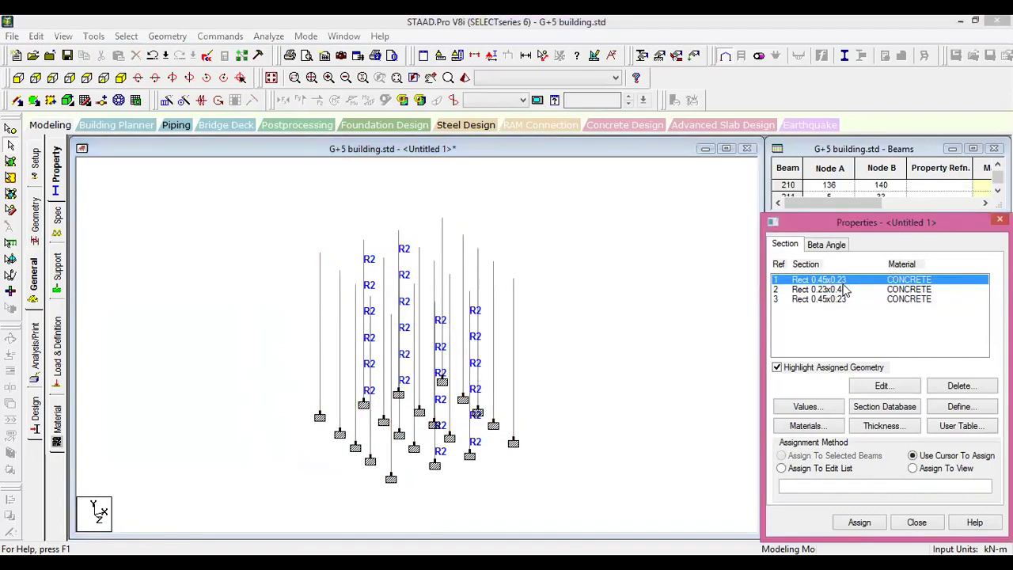
click(127, 37)
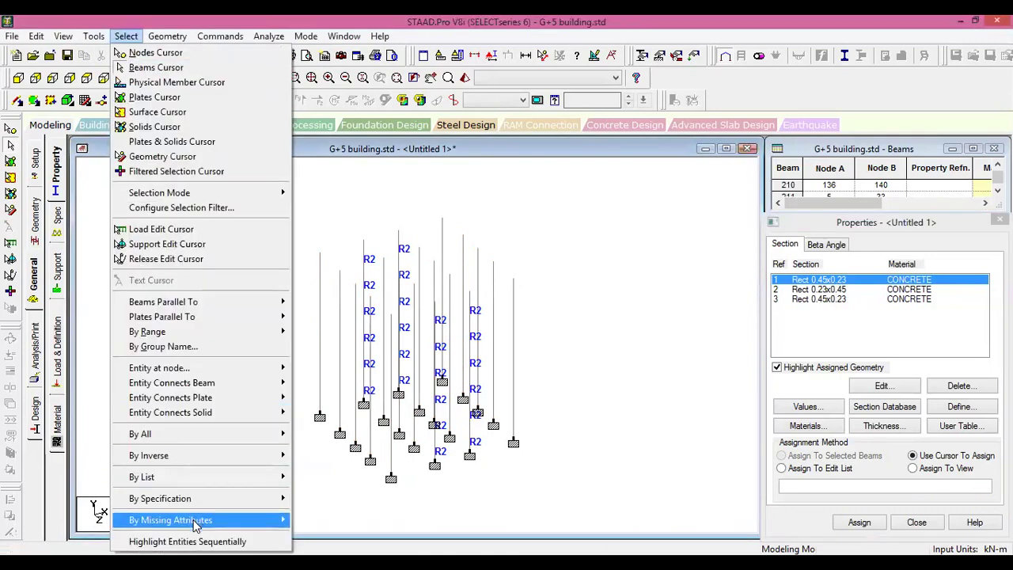
click(342, 466)
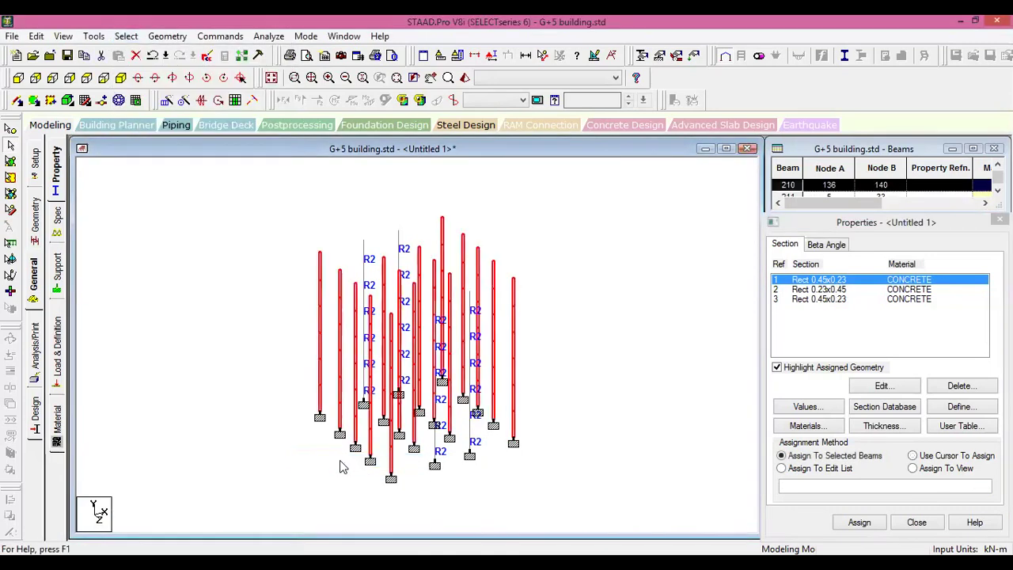
click(860, 529)
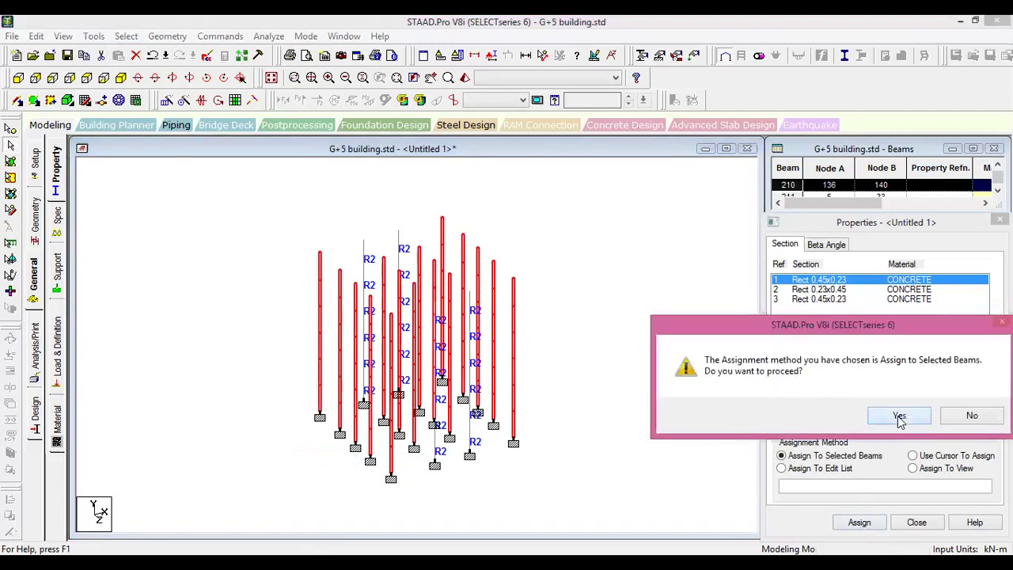
click(899, 415)
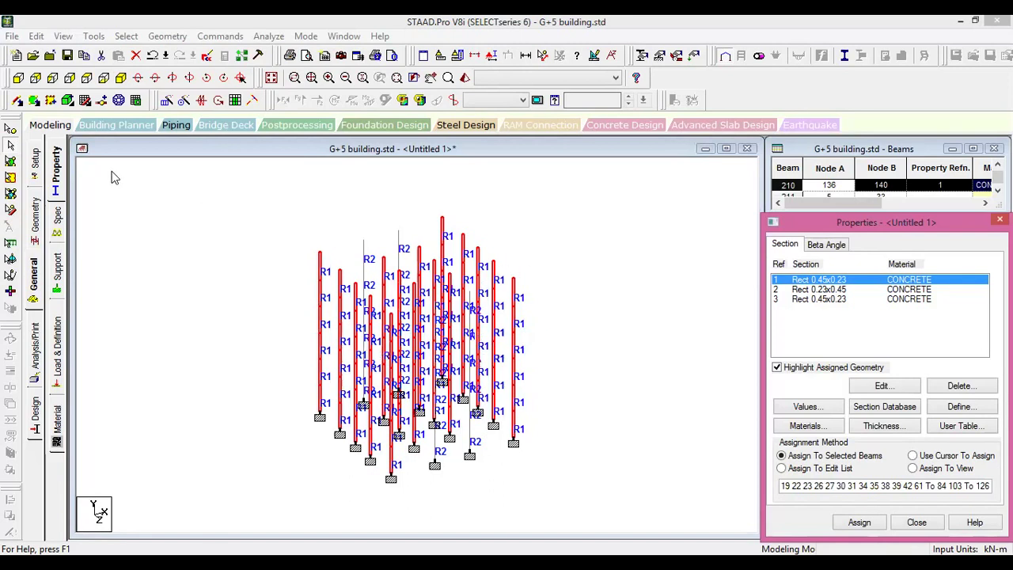
Step: Review the column section assignments in plan and save the modified structure
click(87, 78)
drag(265, 191, 333, 323)
drag(273, 315, 307, 488)
drag(360, 288, 629, 427)
drag(537, 201, 595, 493)
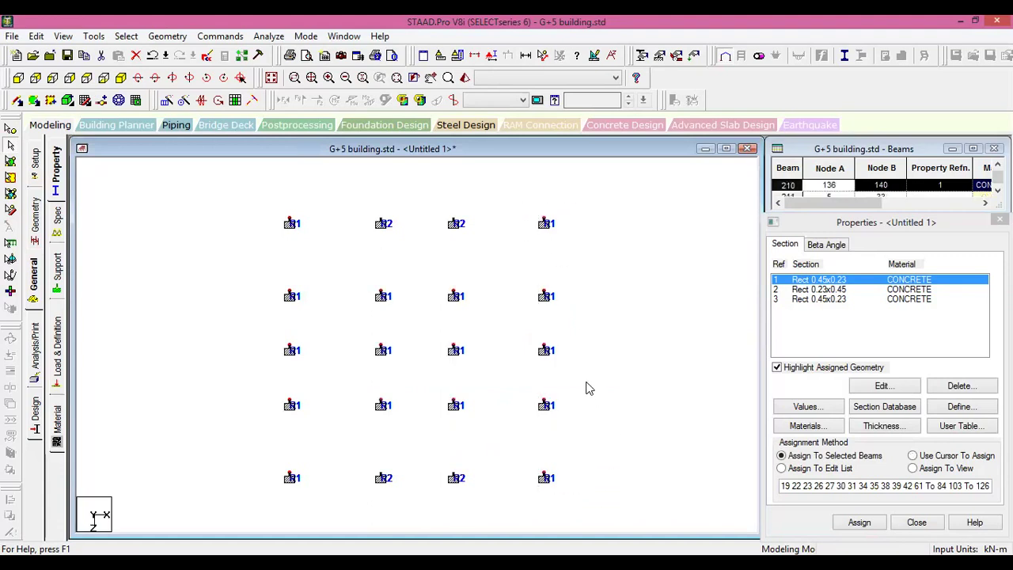
click(631, 338)
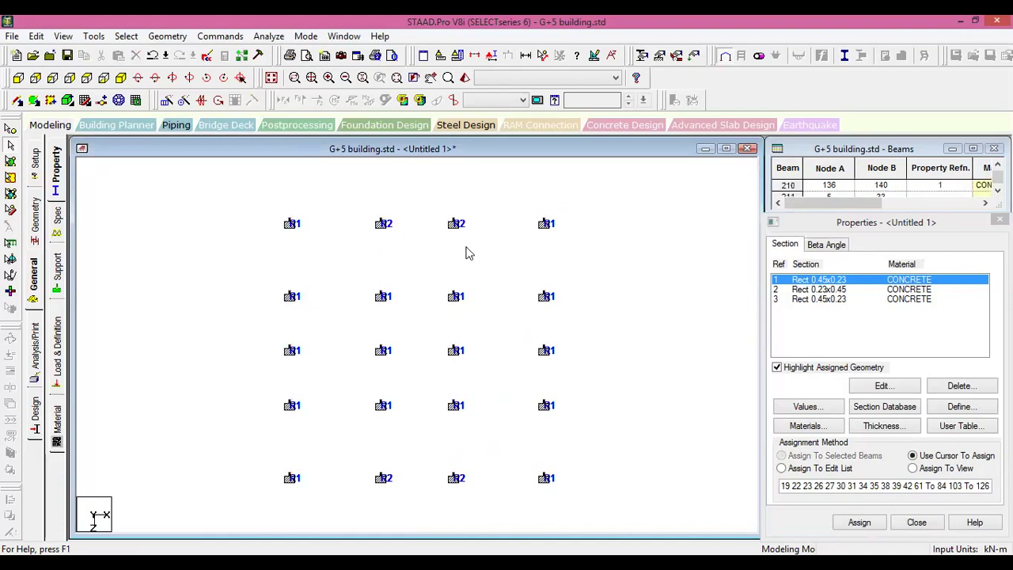
click(495, 325)
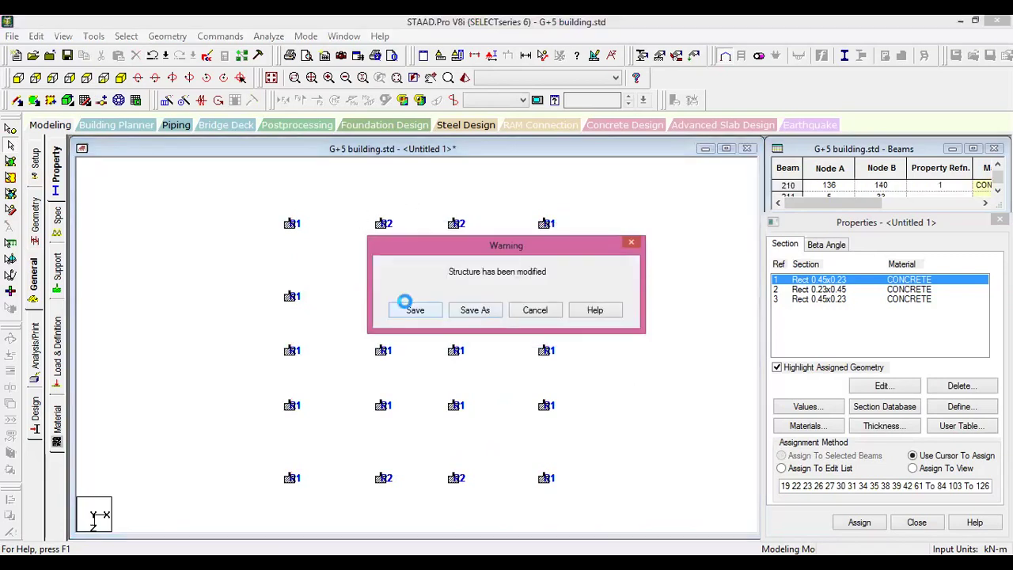
click(411, 308)
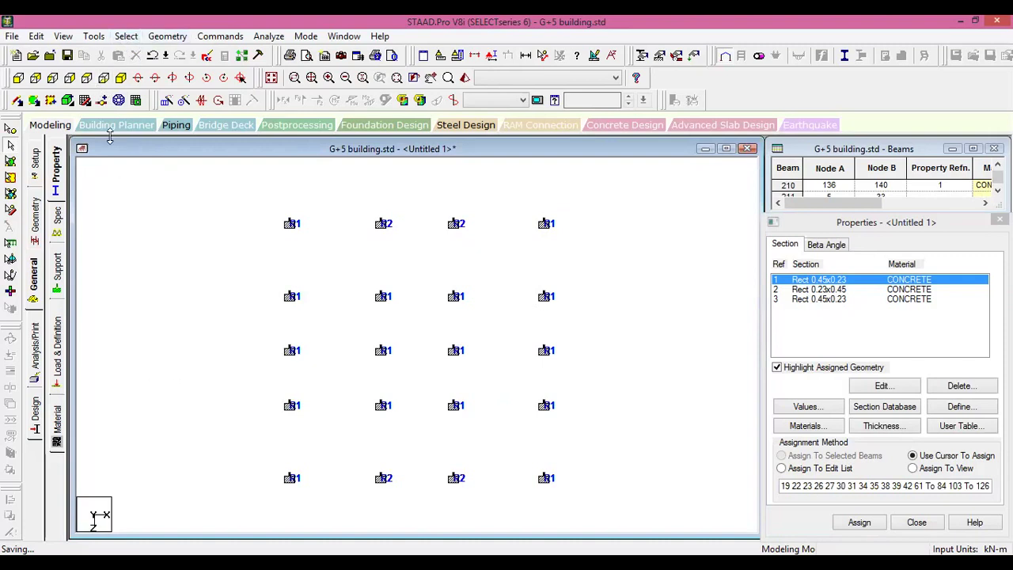
Step: Check for columns that are missing a property and display the whole structure
click(127, 37)
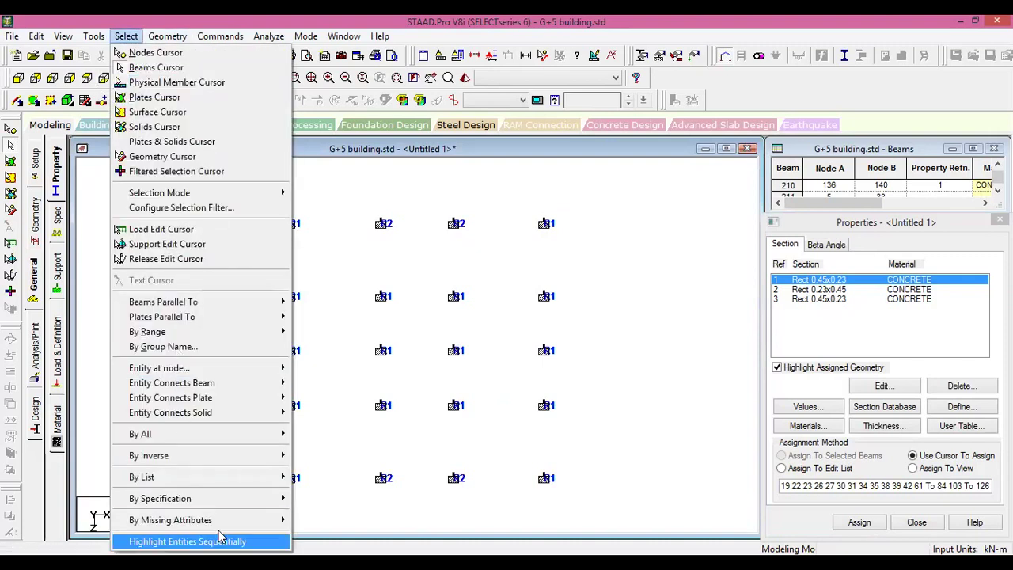
mouse_move(249, 522)
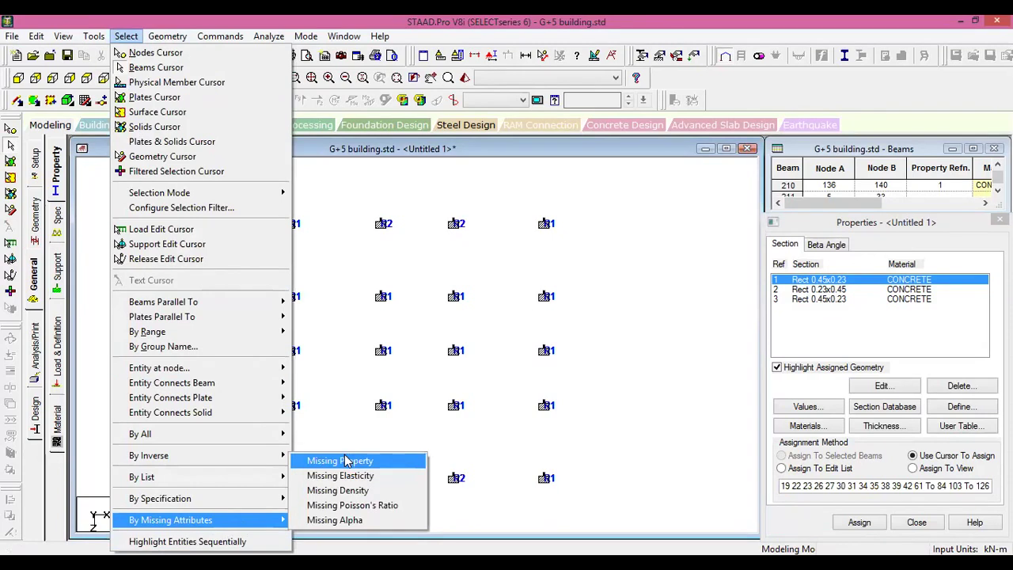
click(618, 369)
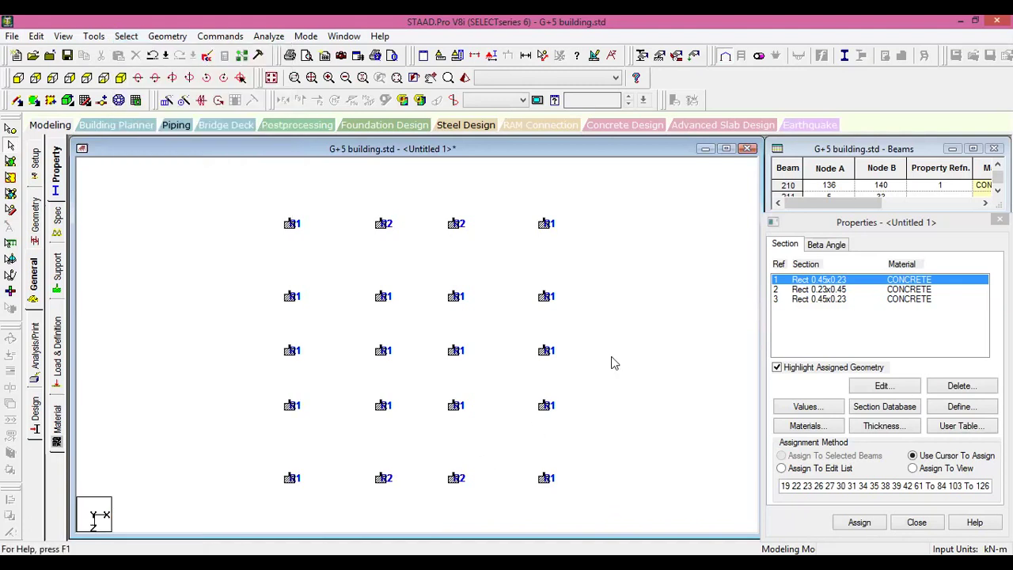
click(272, 77)
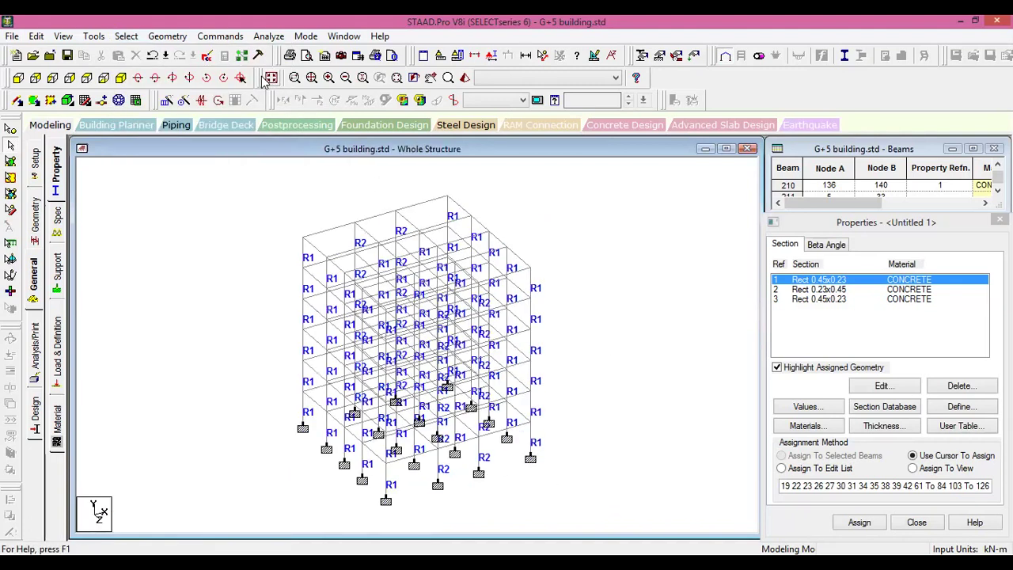
click(127, 37)
mouse_move(158, 303)
click(307, 304)
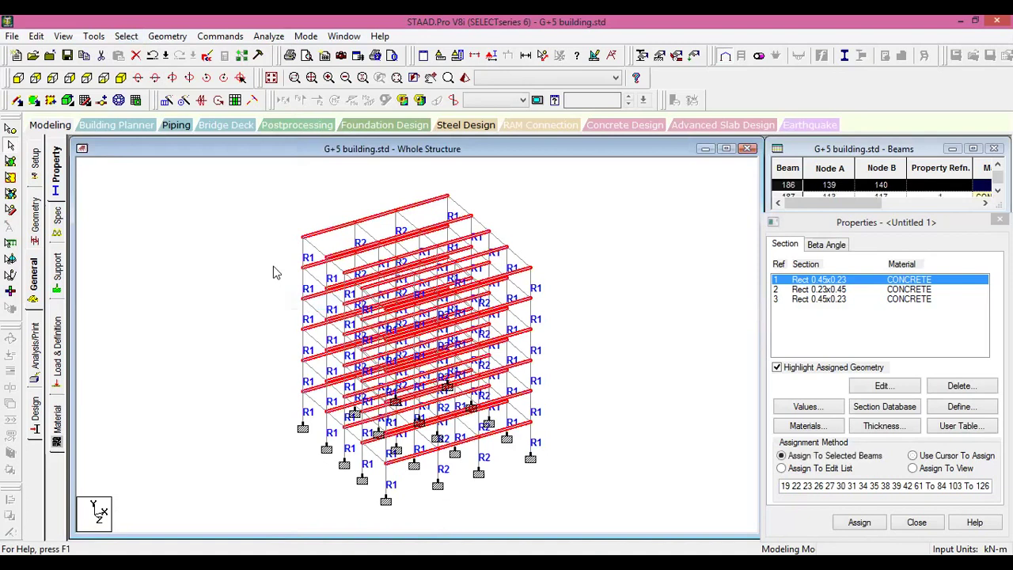
click(126, 37)
mouse_move(164, 305)
click(323, 333)
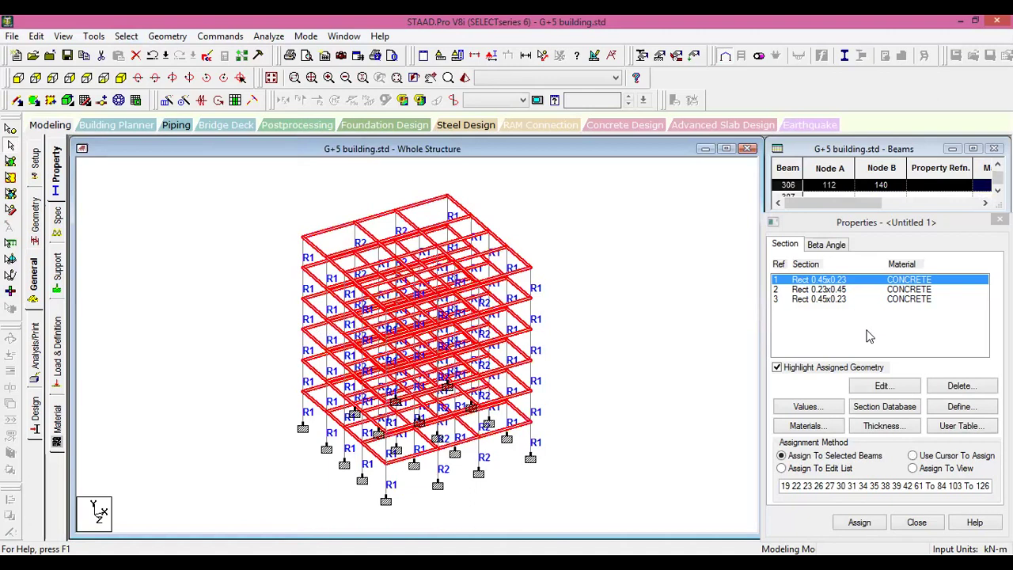
Step: Assign section 3 (Rect 0.45x0.23) to all beams parallel to X and Z
click(835, 301)
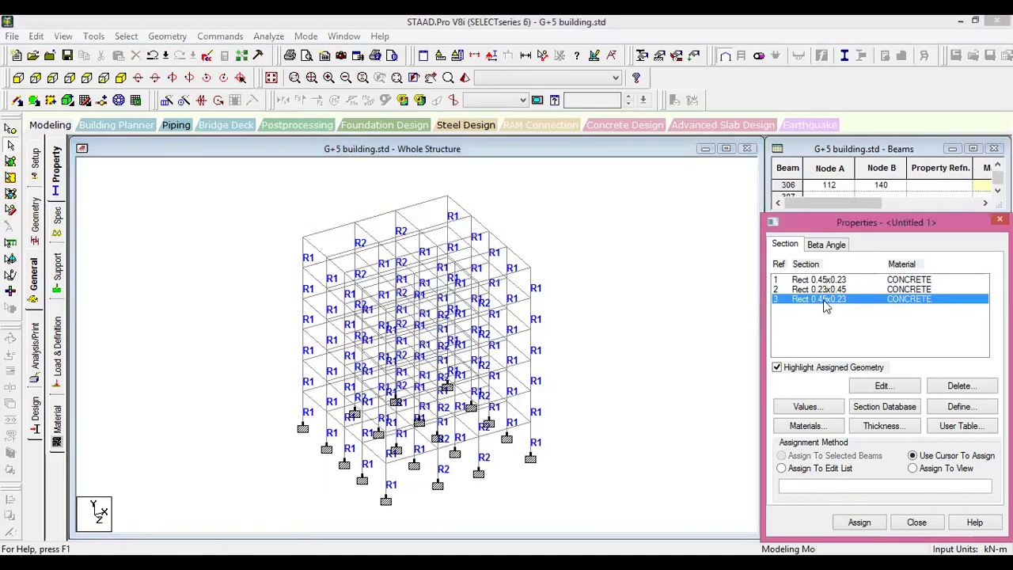
click(122, 36)
mouse_move(188, 307)
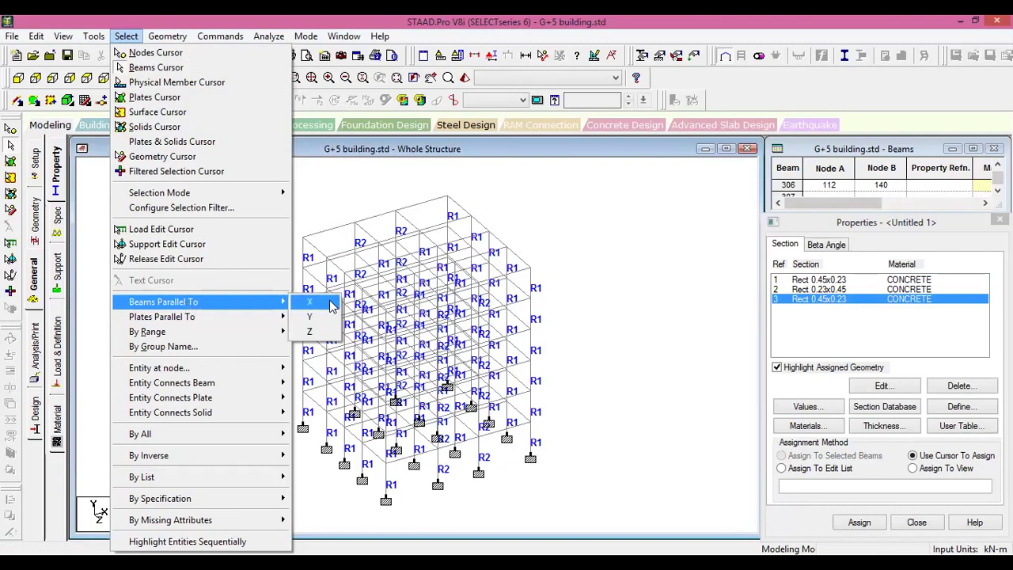
click(323, 333)
click(126, 36)
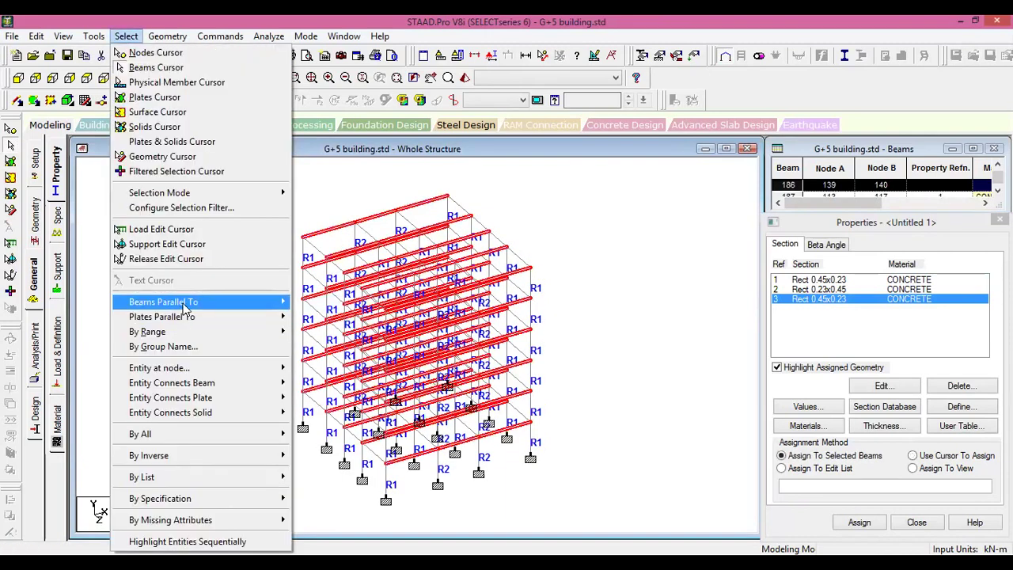
mouse_move(183, 307)
click(316, 334)
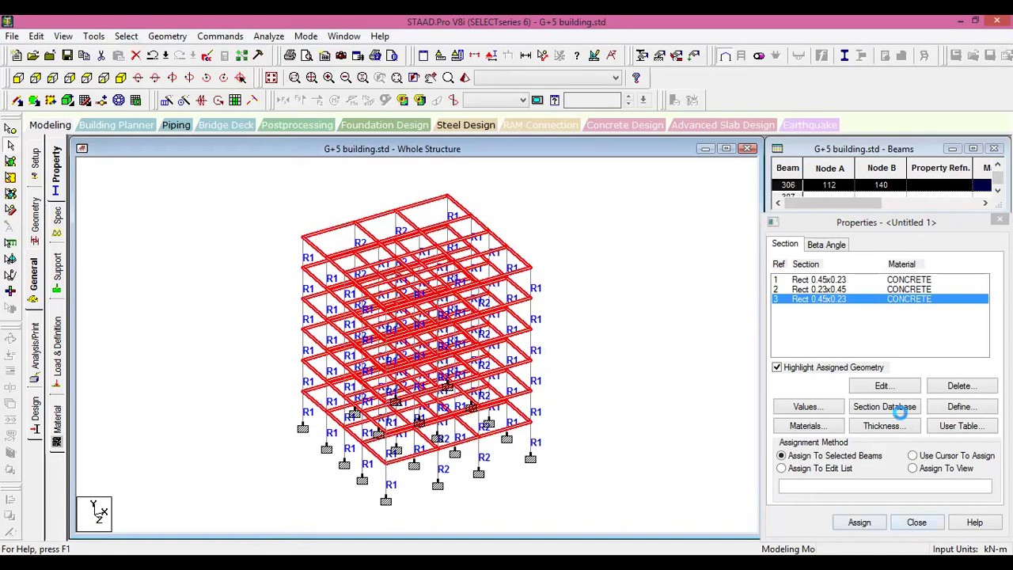
click(707, 299)
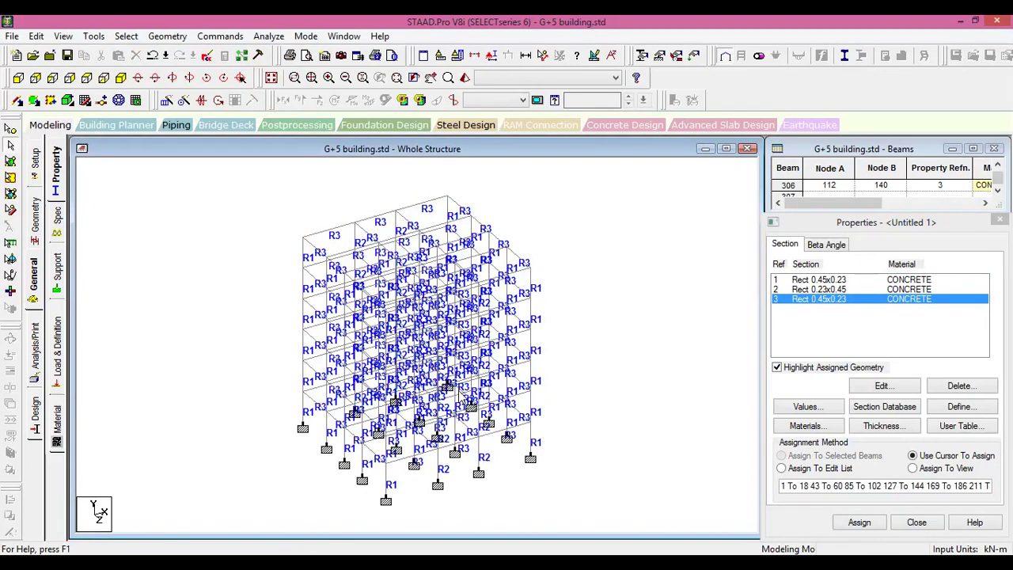
Step: Add primary load case 1 with loading type Dead and the title DL
click(57, 332)
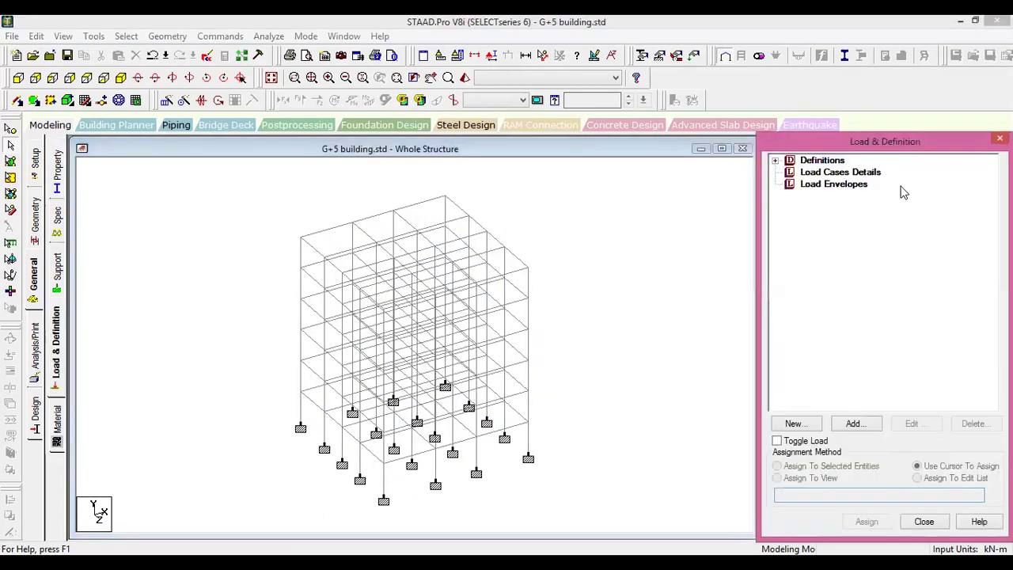
click(852, 174)
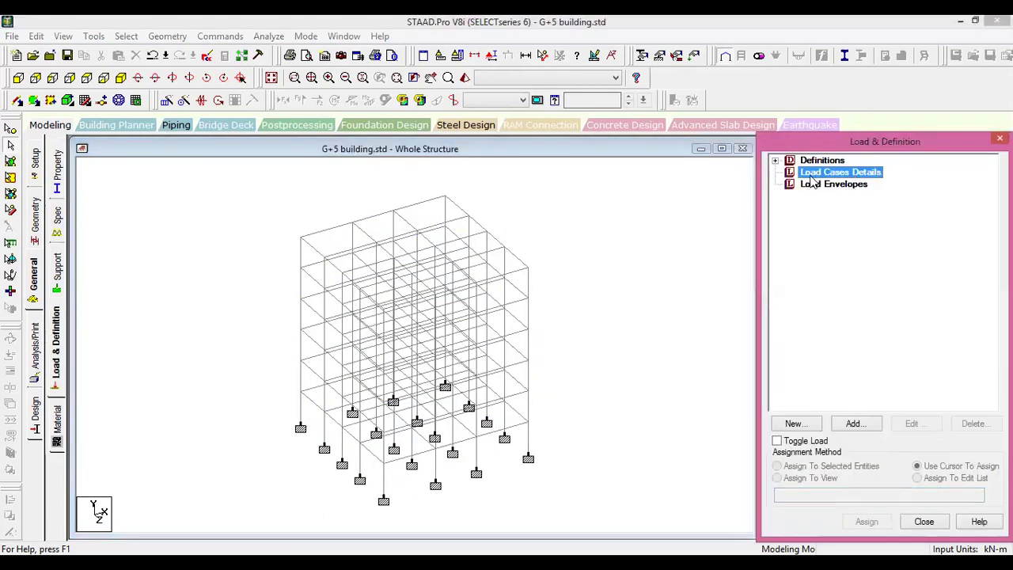
click(855, 424)
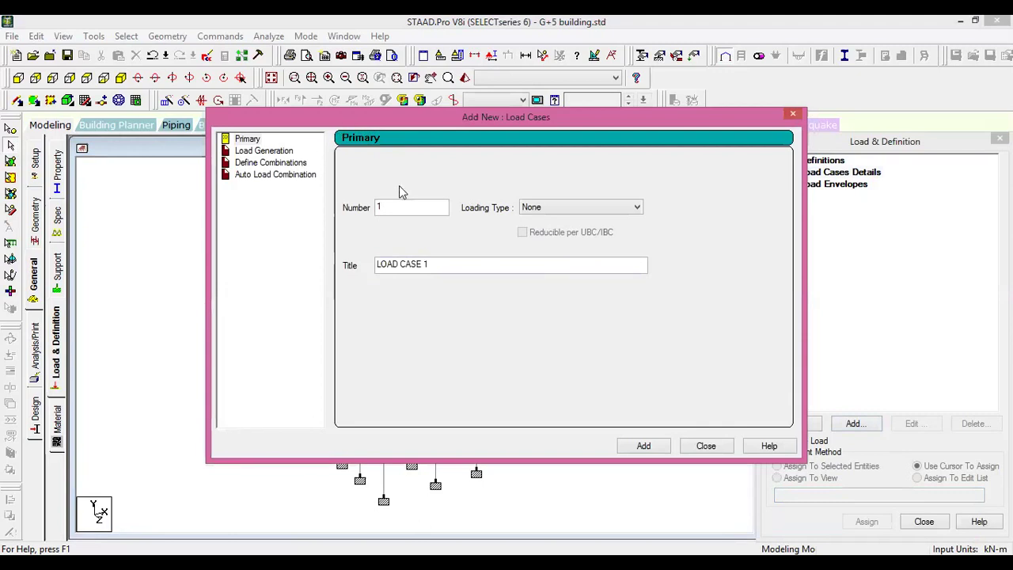
click(561, 210)
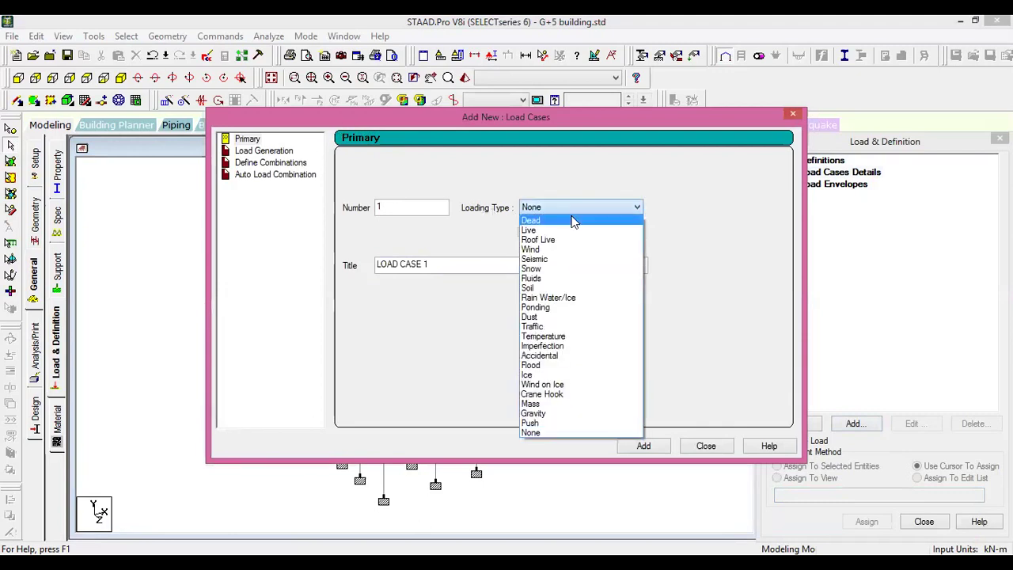
click(572, 219)
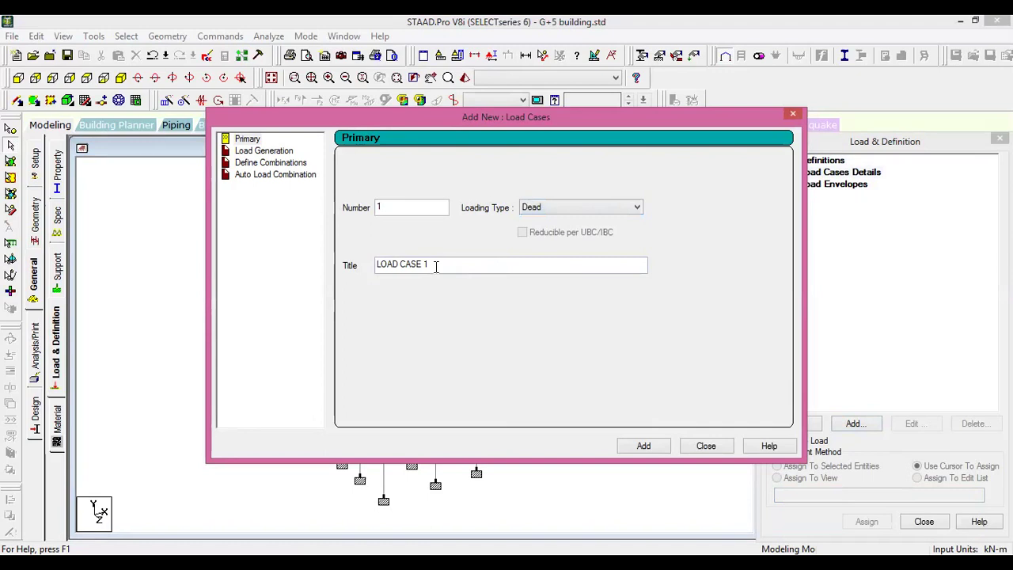
drag(436, 267, 350, 267)
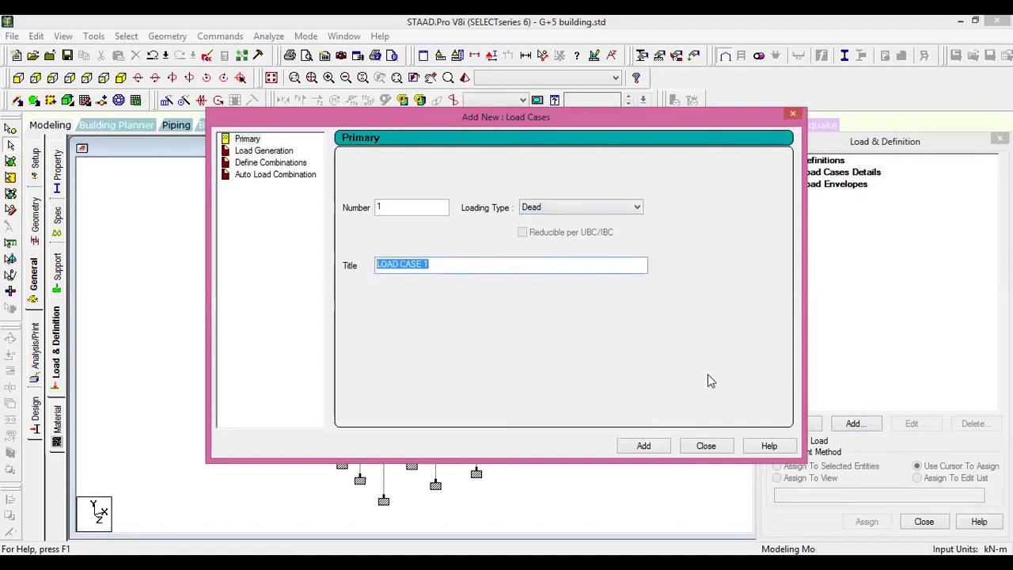
text(d)
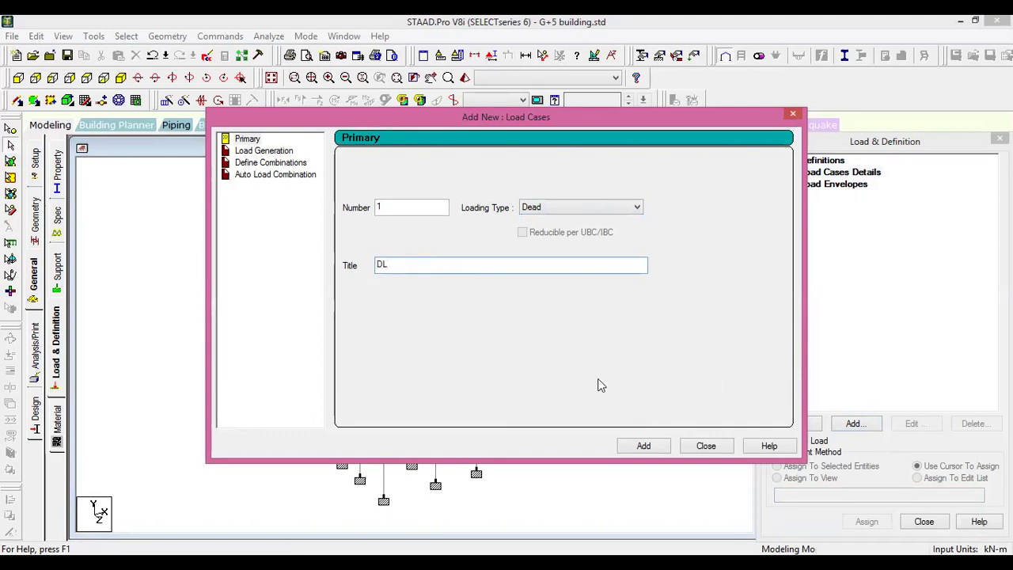
click(651, 449)
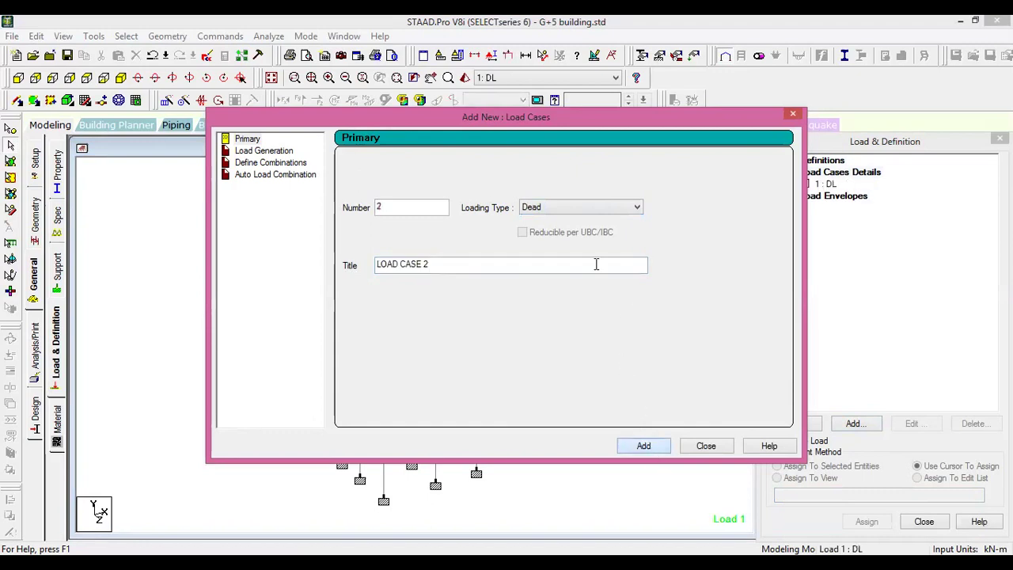
Step: Add primary load case 2 with loading type Live and the title LL
click(582, 208)
click(561, 229)
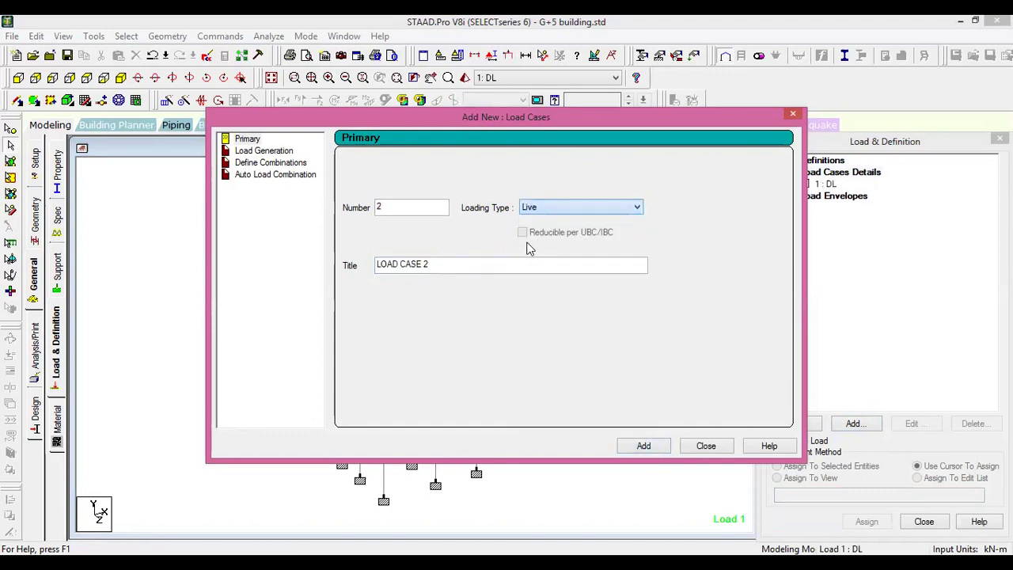
drag(450, 266, 368, 265)
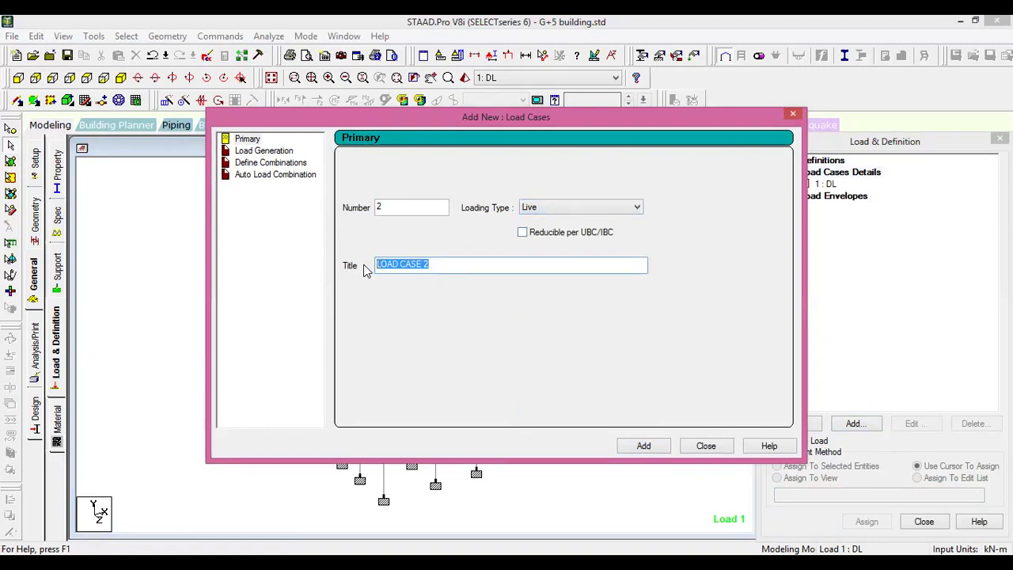
text(LL)
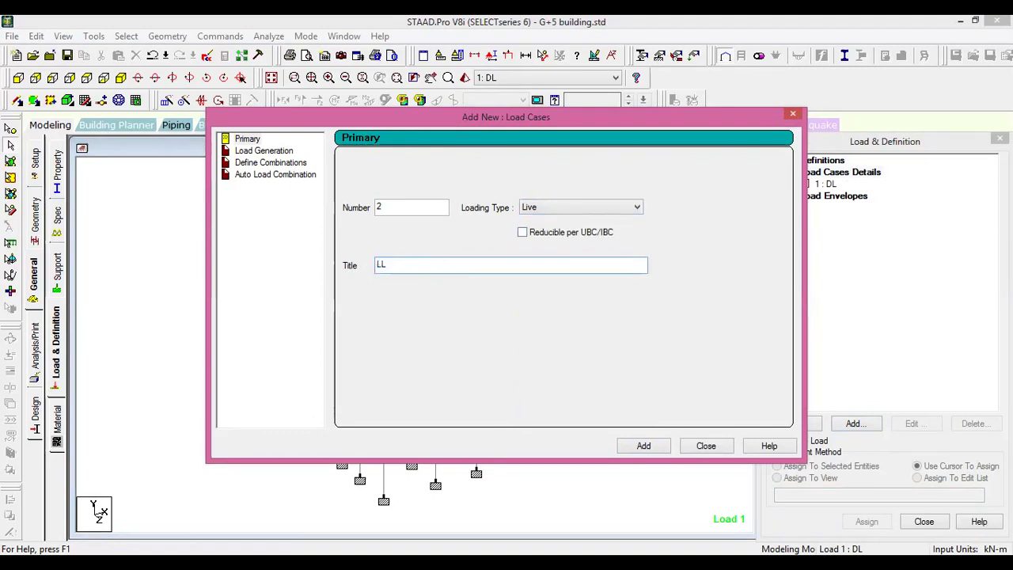
click(645, 446)
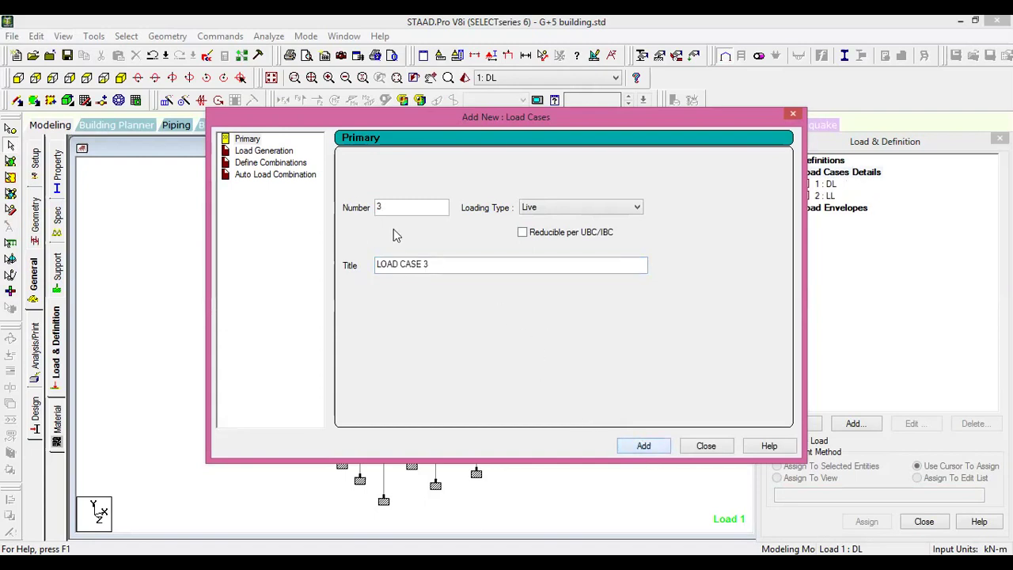
Step: Start defining normal load combination 3 with a default factor of 1.5 and name it 1.5(DL+LL)
click(268, 163)
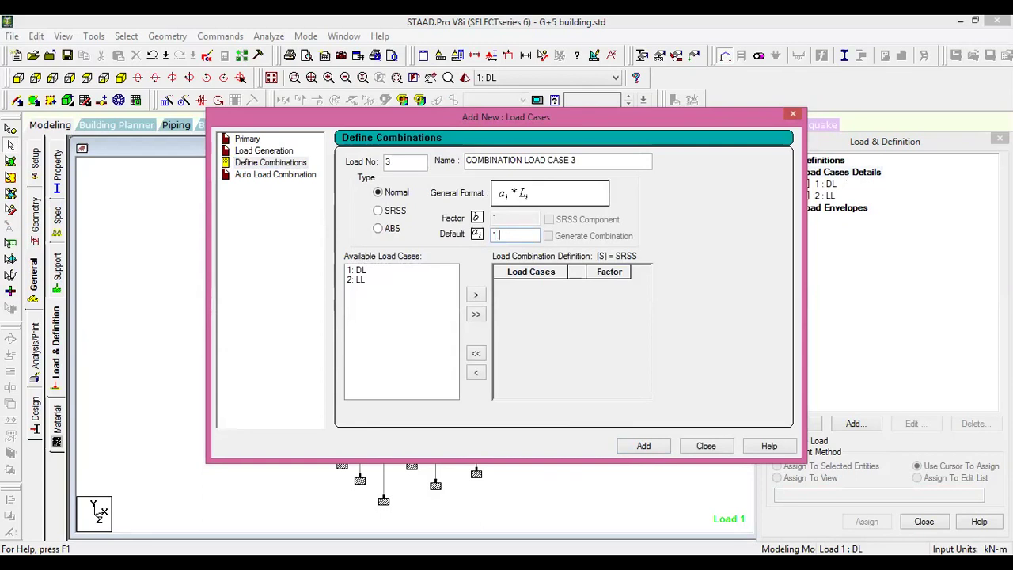
drag(582, 158, 470, 163)
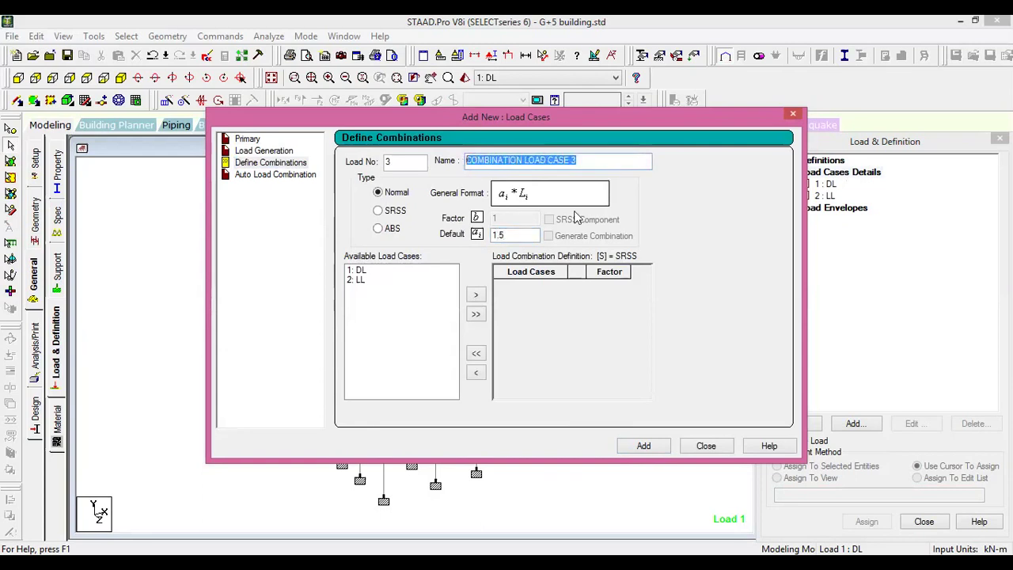
text(1.5(DL+LL)
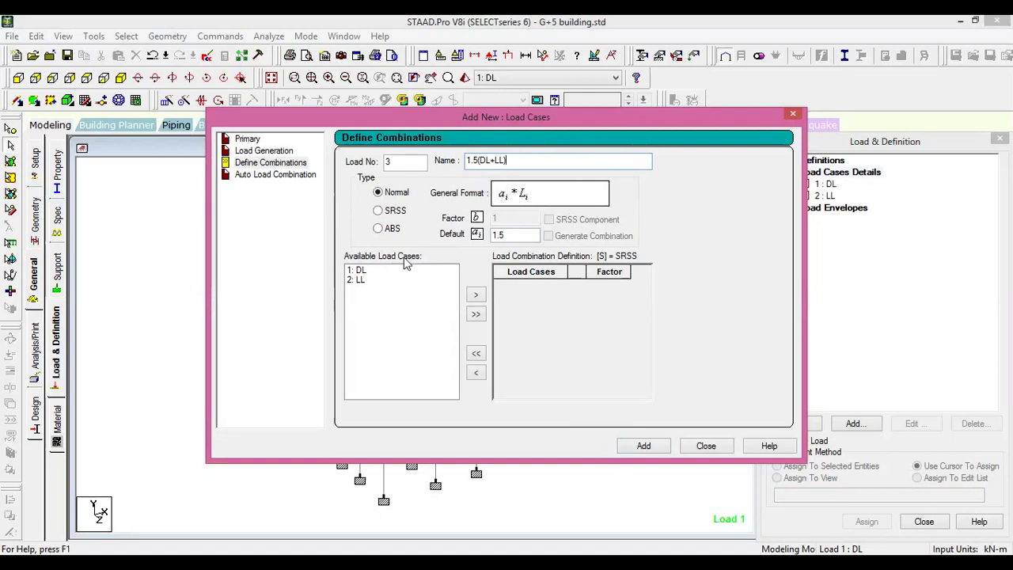
Step: Try adding DL and LL one at a time to the combination with factor 1.5, and clear the combination definition
click(361, 272)
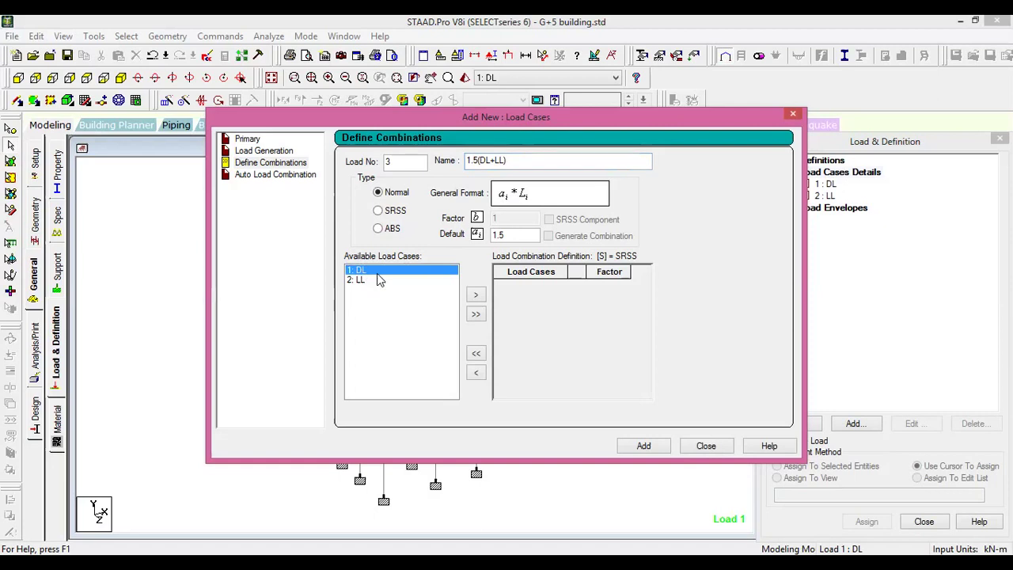
click(476, 294)
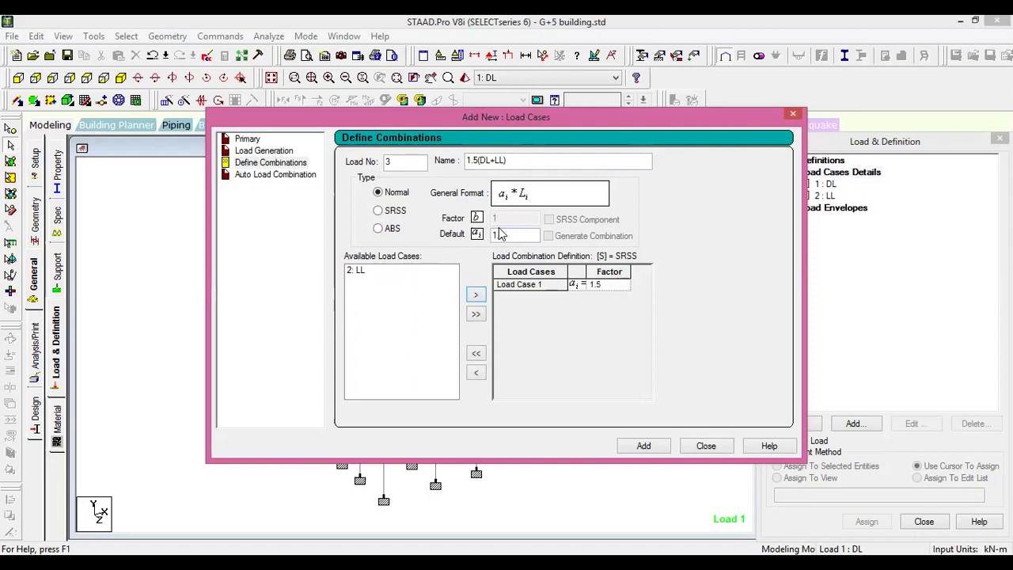
click(364, 273)
click(476, 295)
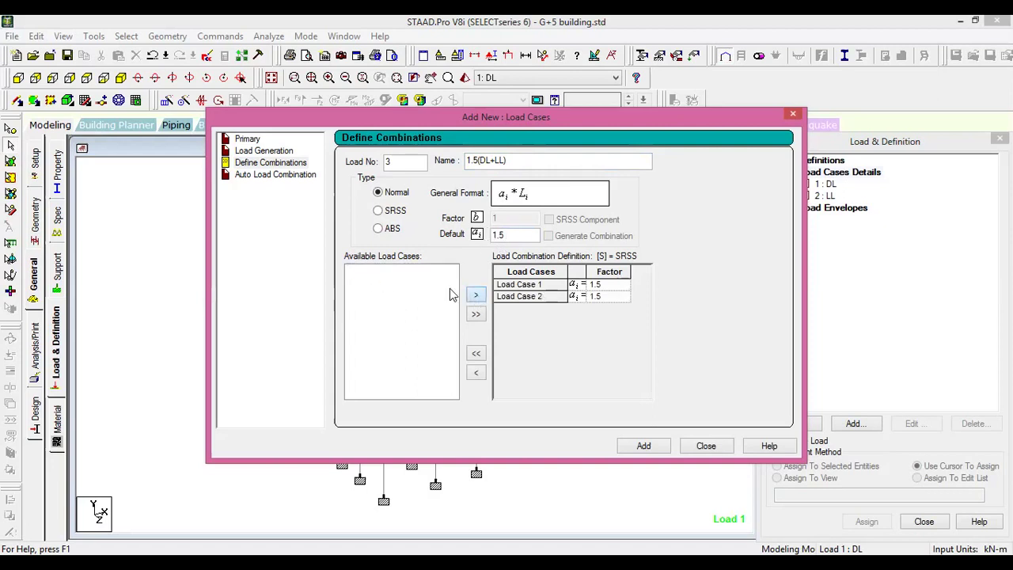
click(476, 353)
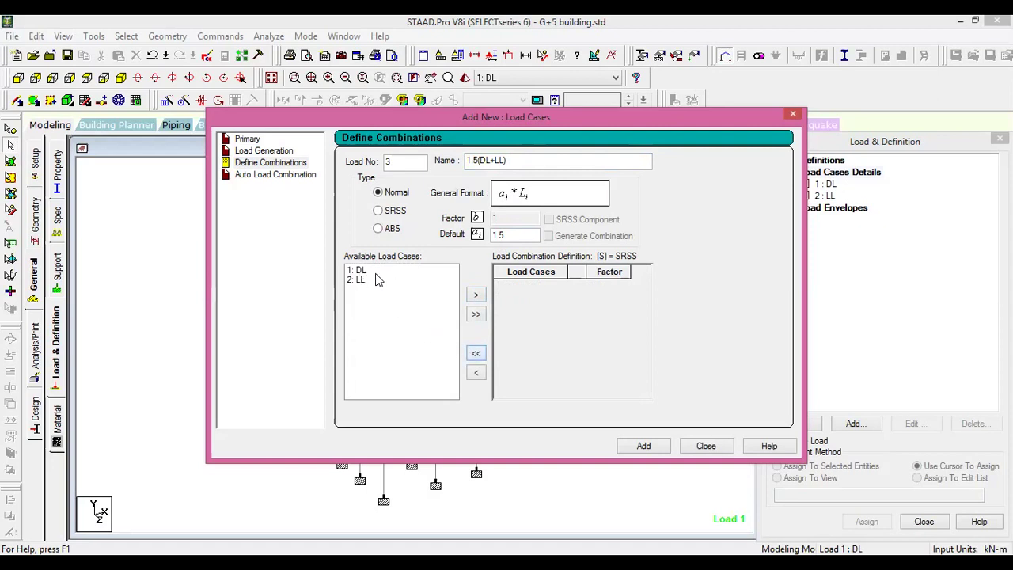
Step: Try moving all available load cases into the combination at once, and remove them again
drag(356, 271, 366, 286)
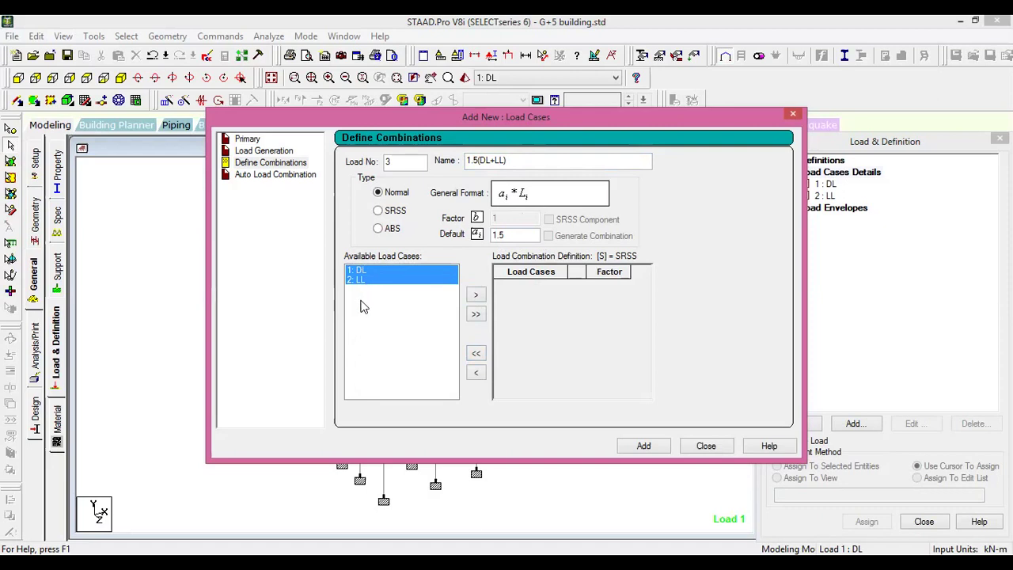
click(396, 303)
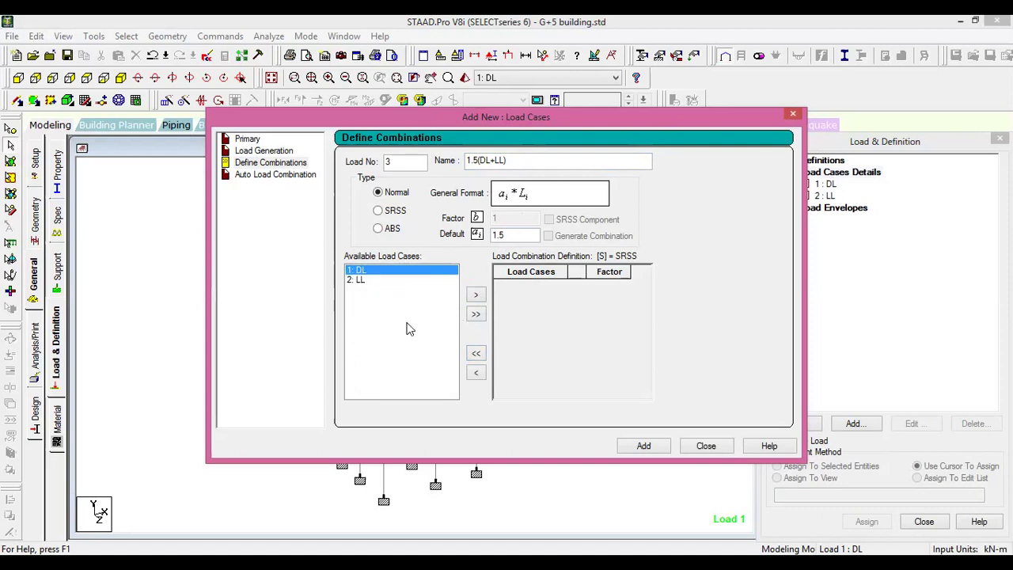
click(476, 315)
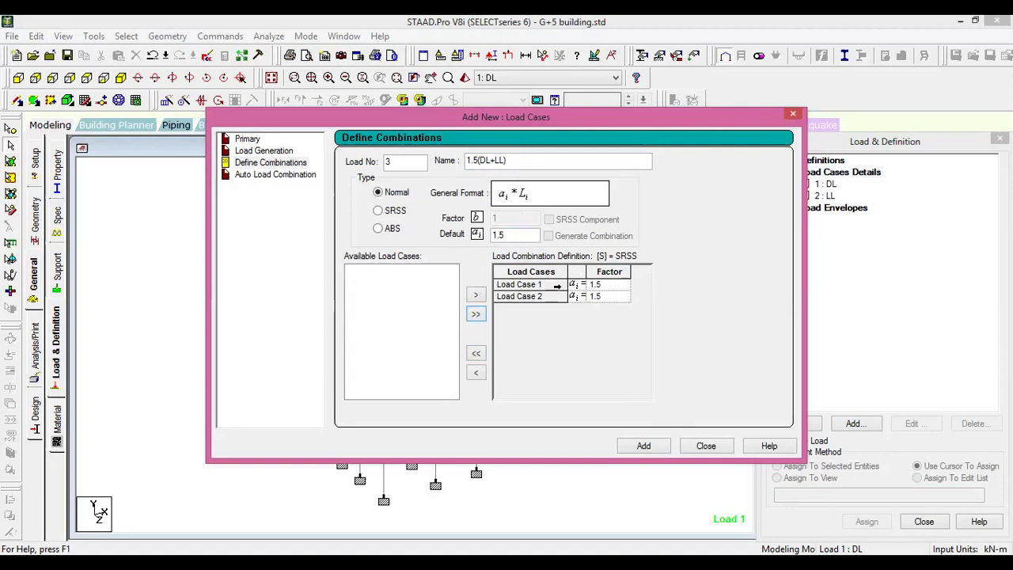
click(476, 353)
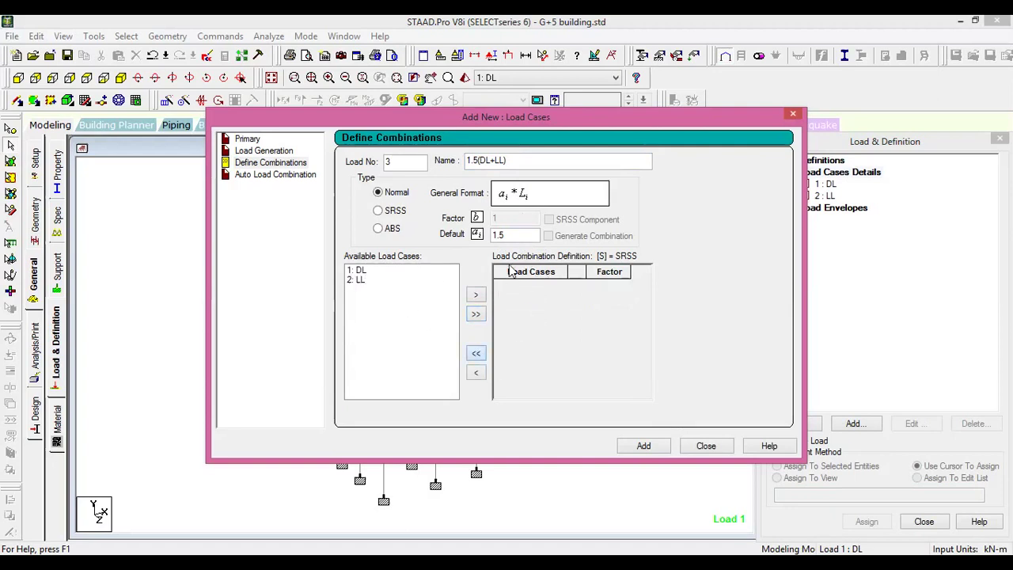
Step: Try combining DL at factor 1.5 with LL at 1.2, clear the definition and restore the default factor to 1.5
click(358, 272)
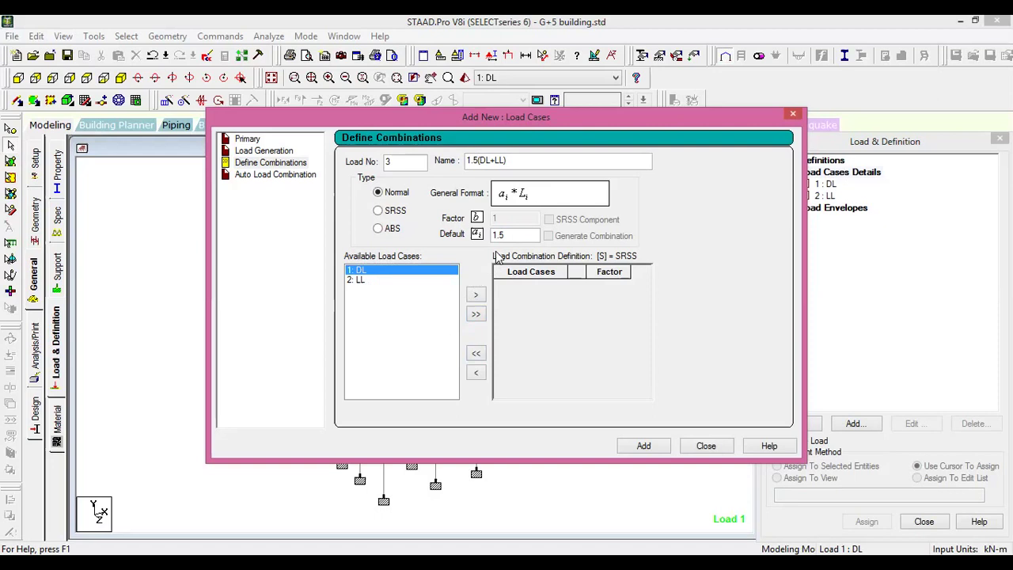
click(477, 295)
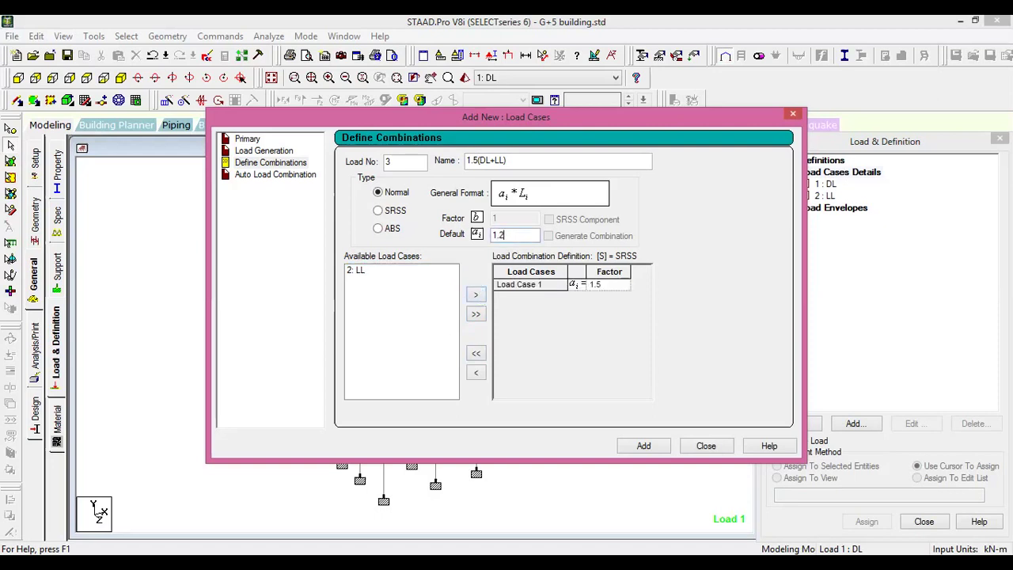
click(359, 271)
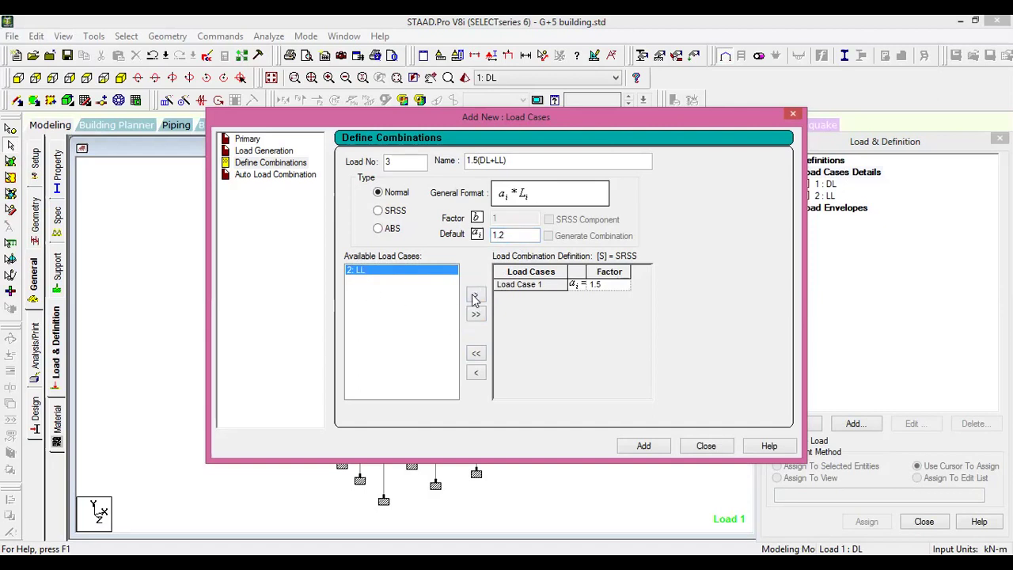
click(476, 296)
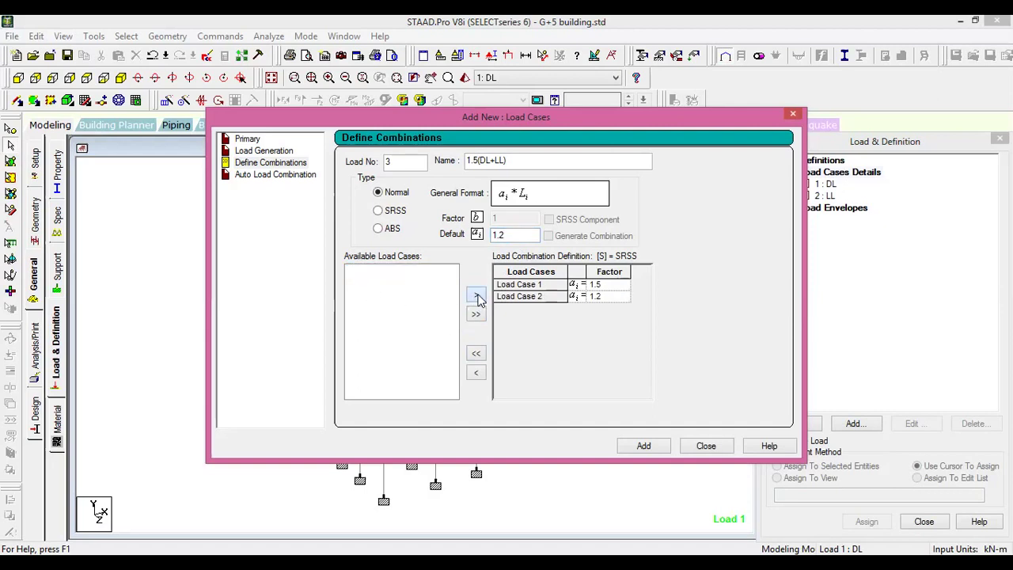
click(476, 353)
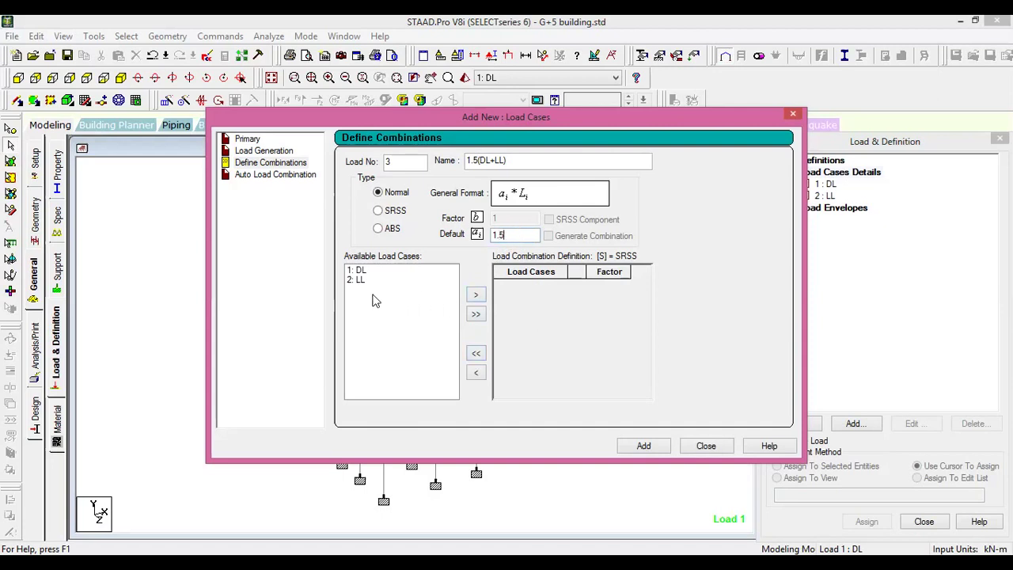
Step: Include both DL and LL at factor 1.5, add the 1.5(DL+LL) combination and finish adding load cases
click(476, 314)
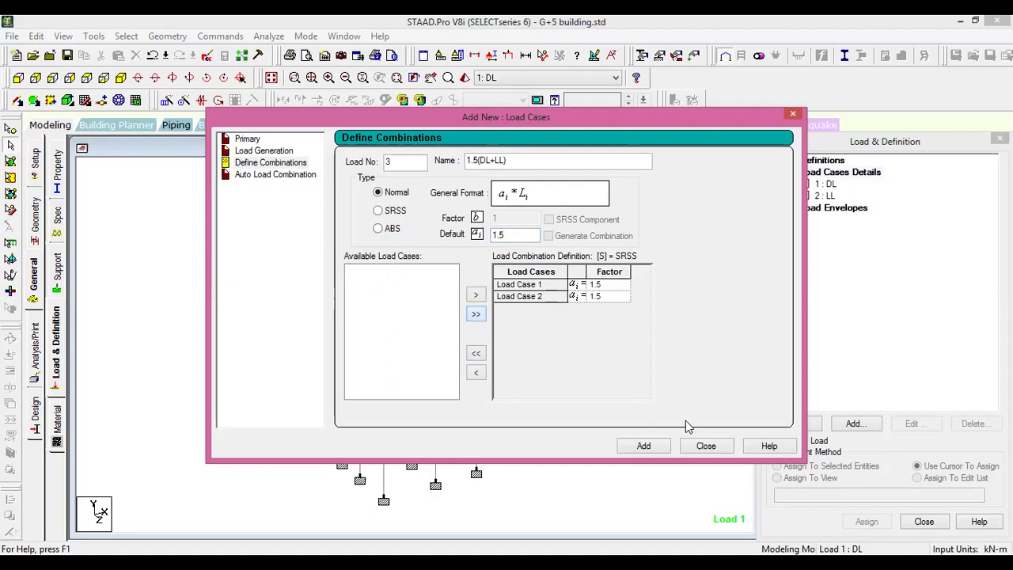
click(644, 446)
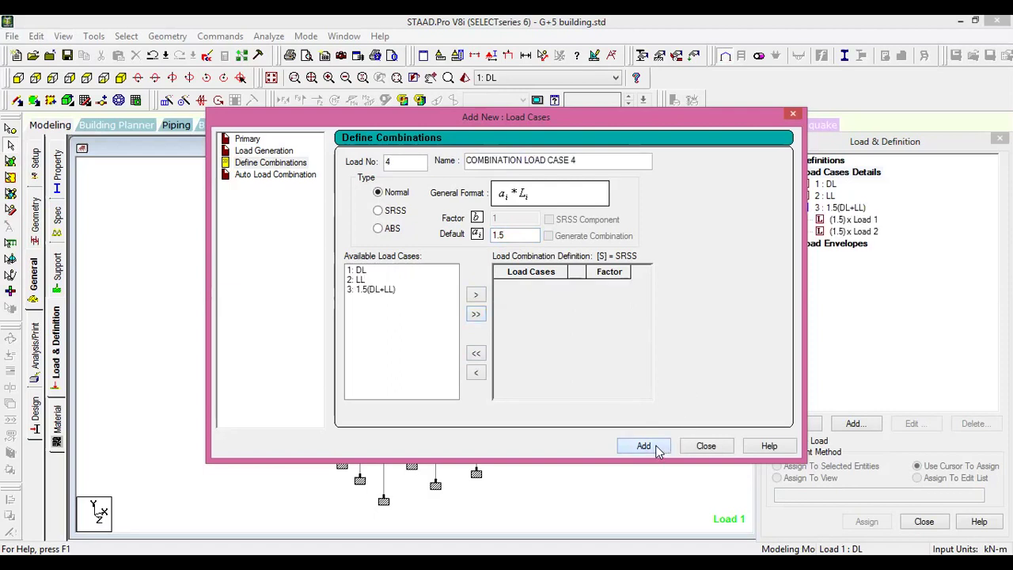
click(705, 446)
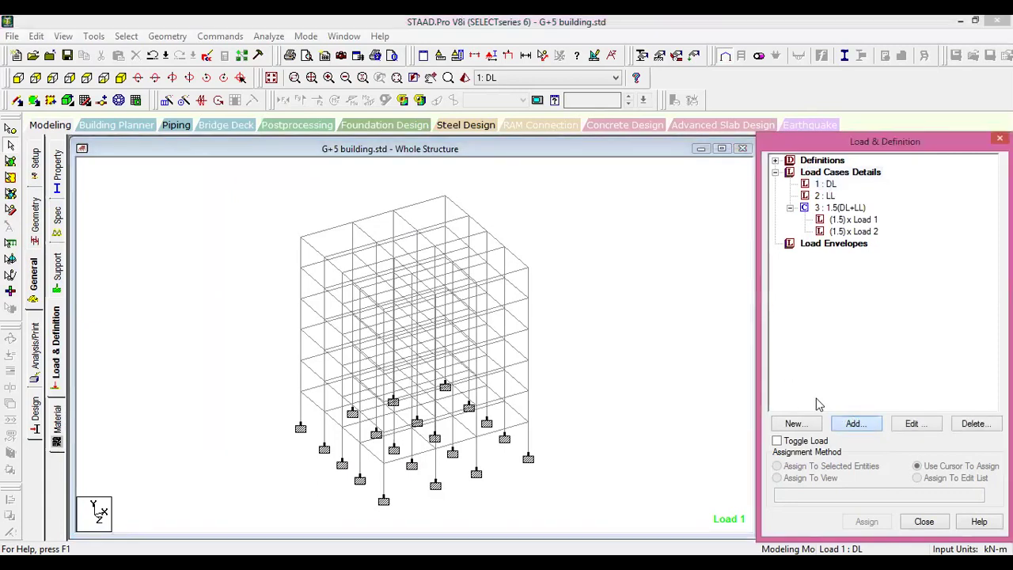
Step: Add a selfweight load in the Y direction with factor -1 to load case DL
click(856, 423)
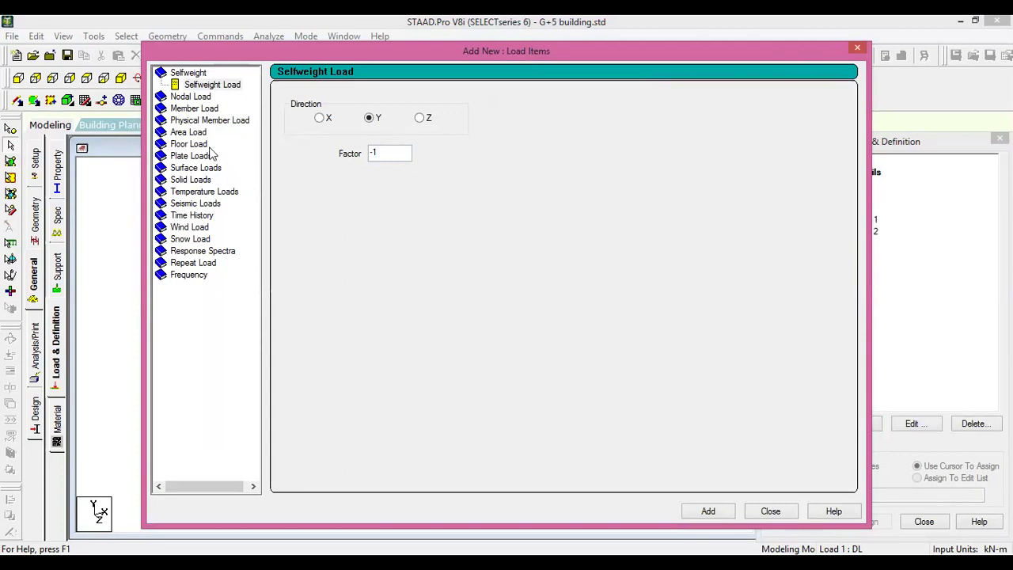
click(212, 85)
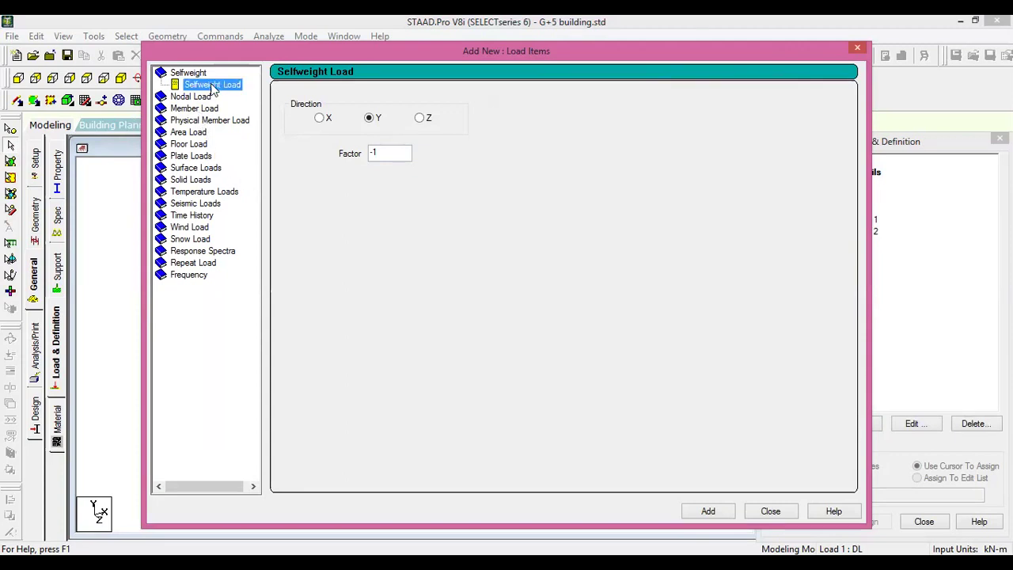
click(708, 511)
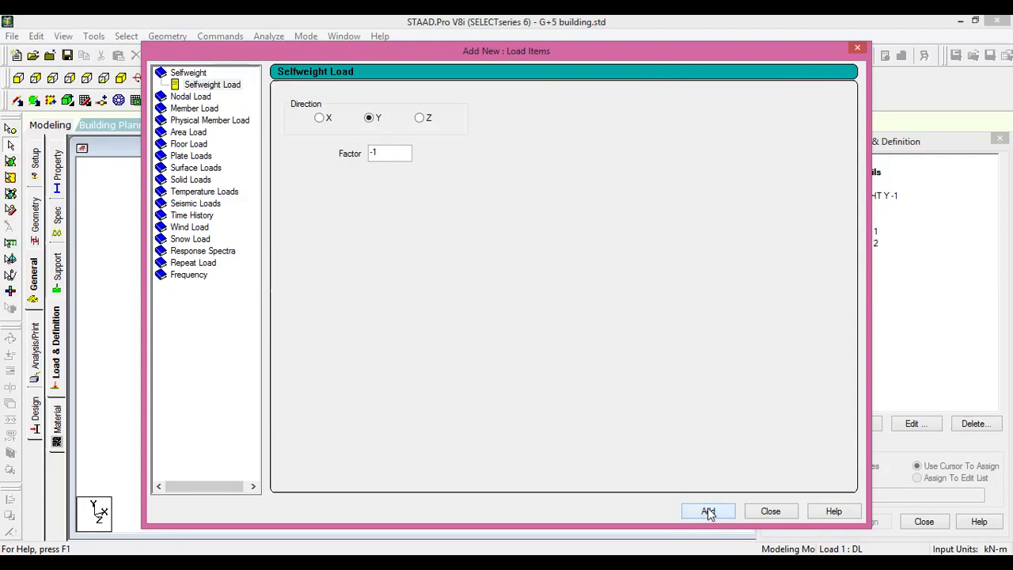
Step: Add a uniform force member load of -11.75 kN/m in the GY direction to load case DL
click(194, 108)
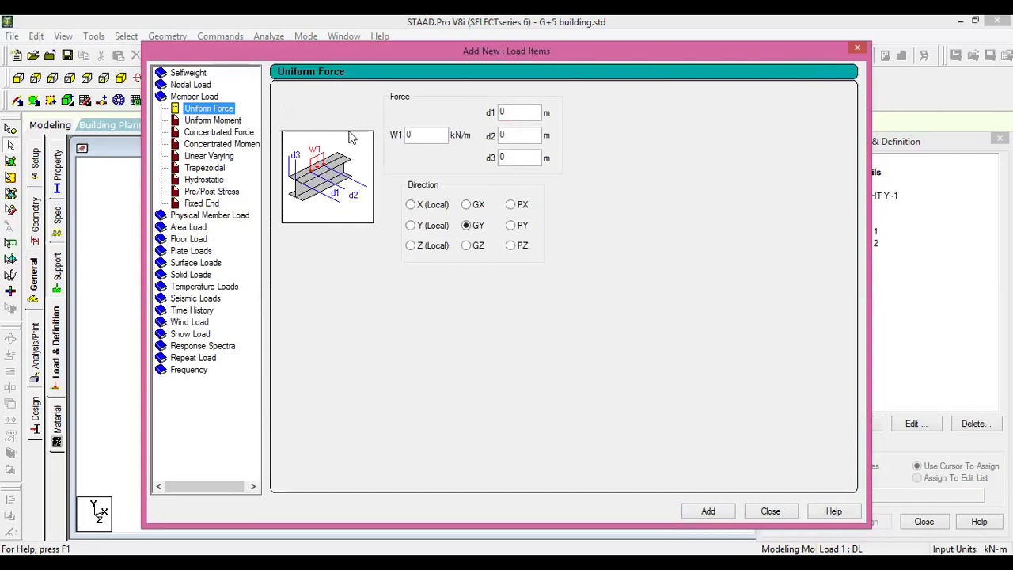
double_click(420, 135)
text(-)
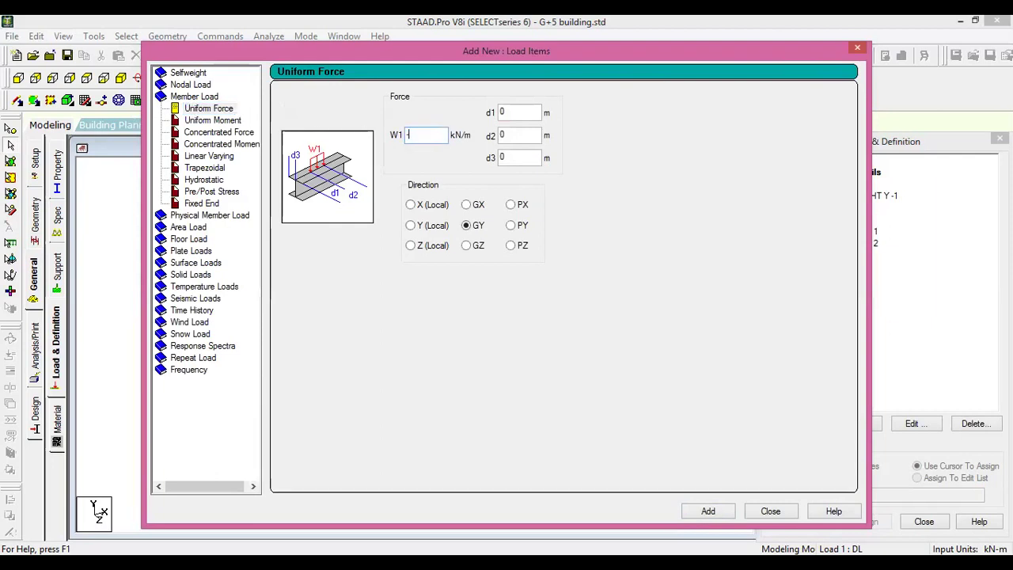
text(11.)
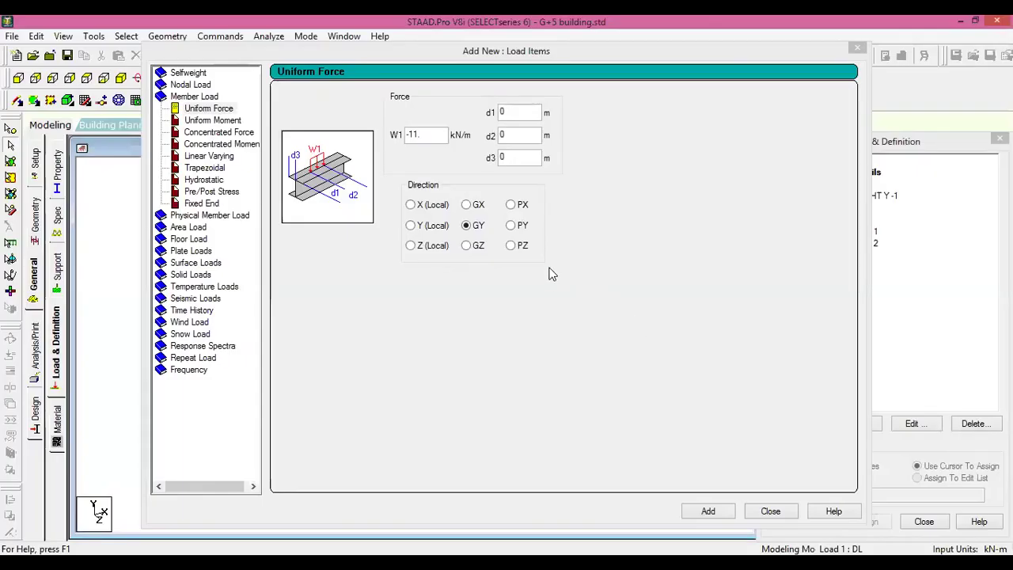
click(433, 131)
text(75)
click(710, 512)
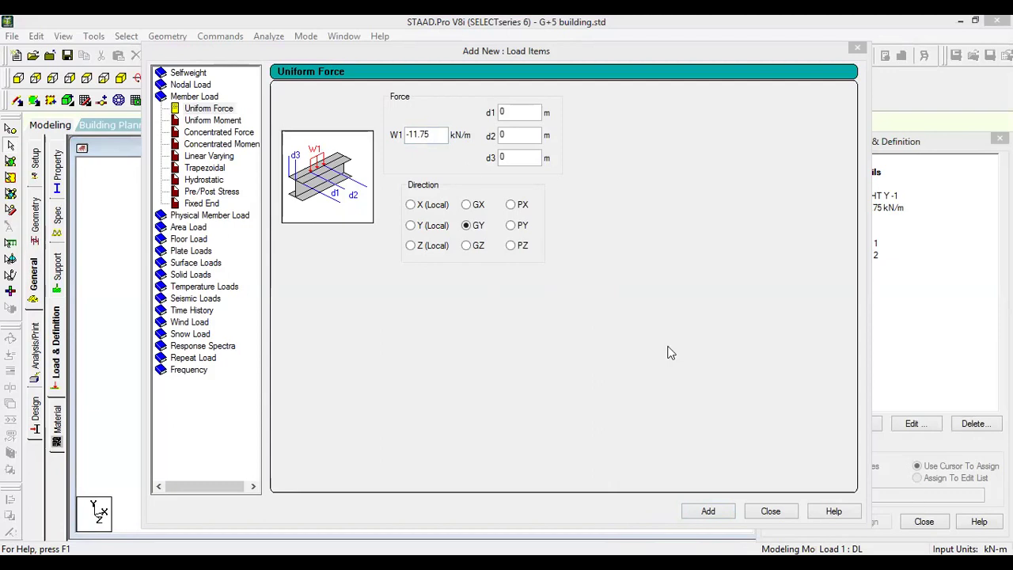
Step: Add a second uniform force of -1.725 kN/m in GY to load case DL and finish adding load items
click(440, 134)
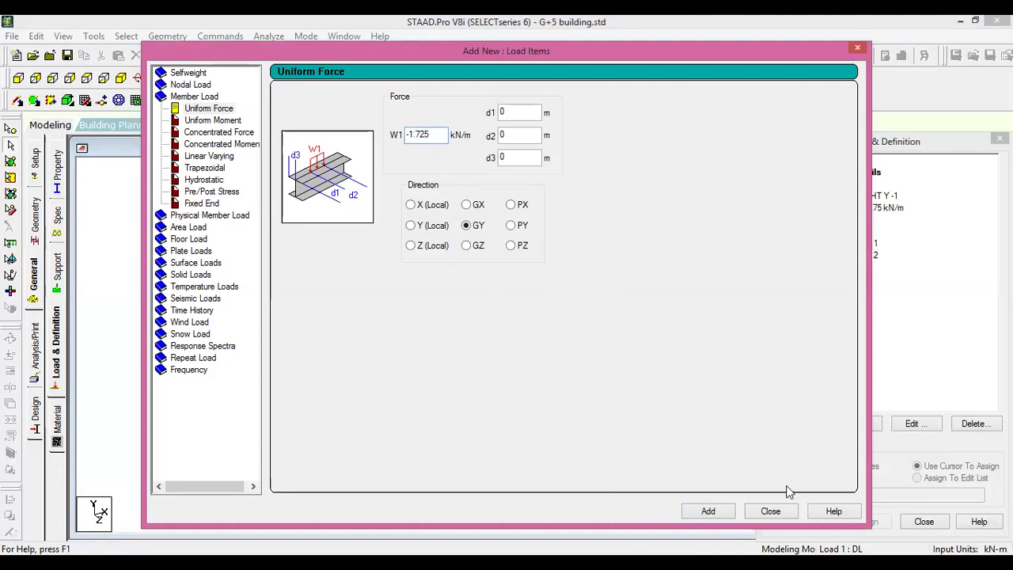
click(704, 513)
click(772, 512)
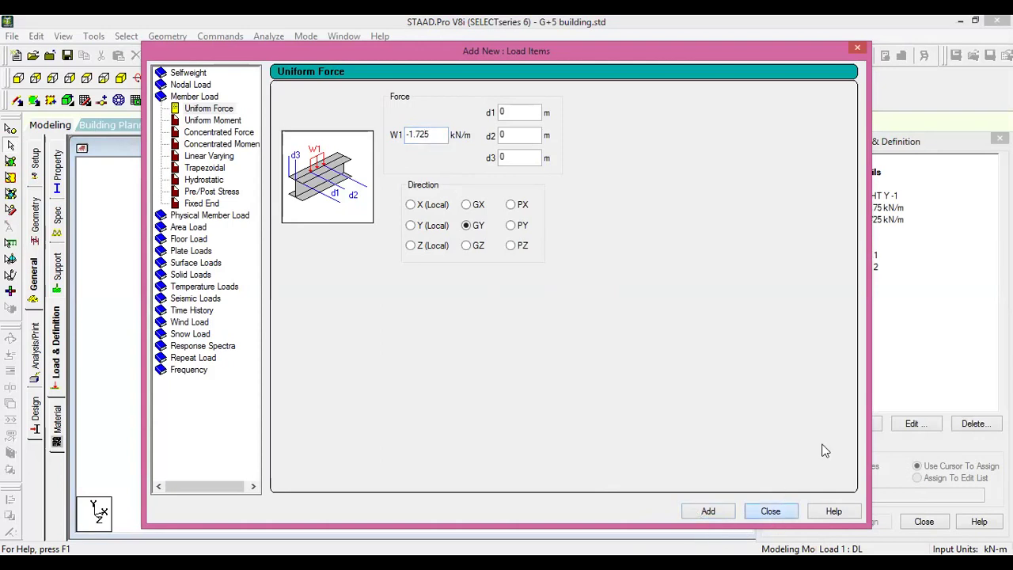
Step: Assign the selfweight load to the entire structure in view and save the modified model
click(874, 200)
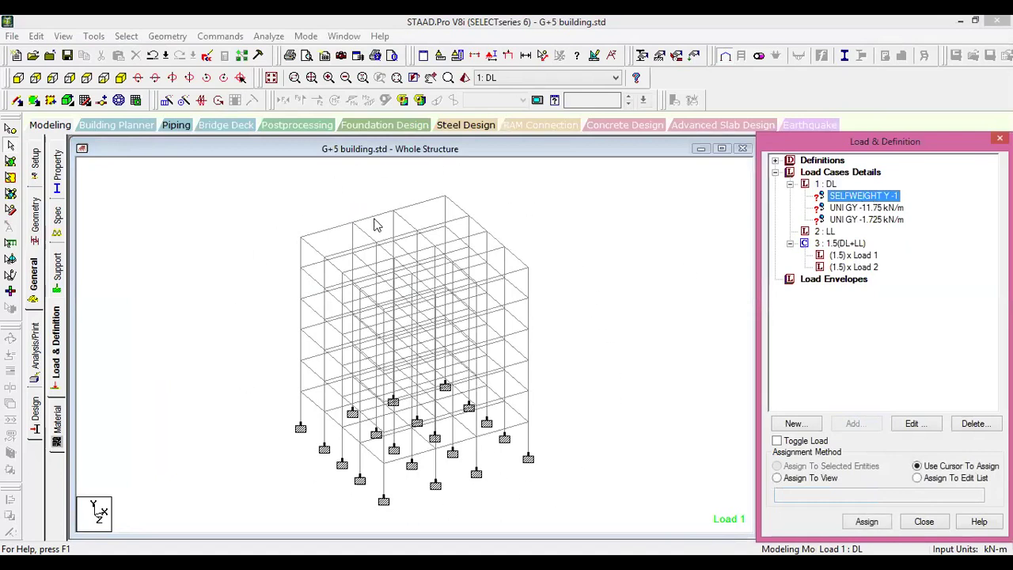
click(807, 481)
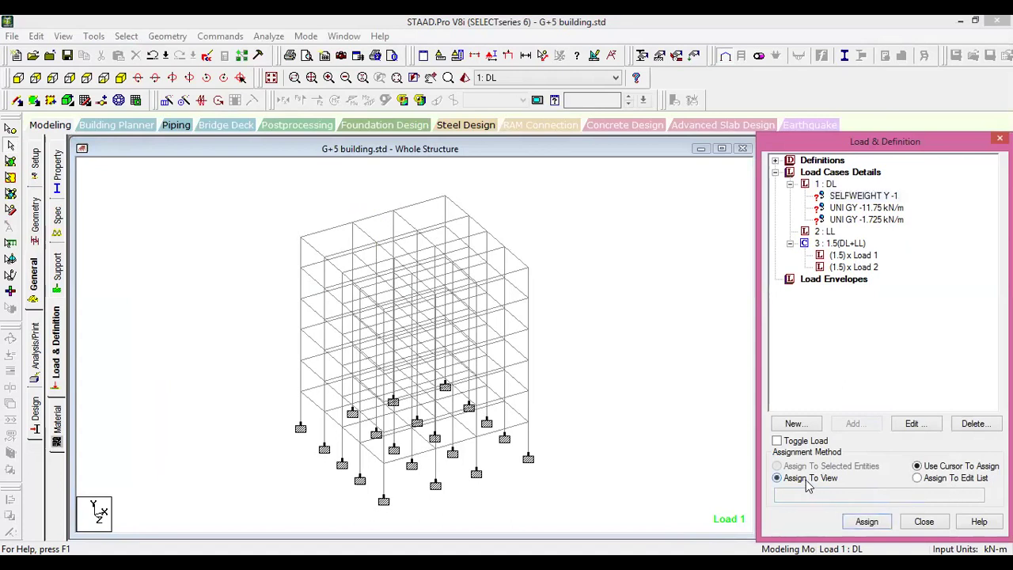
click(867, 523)
click(898, 376)
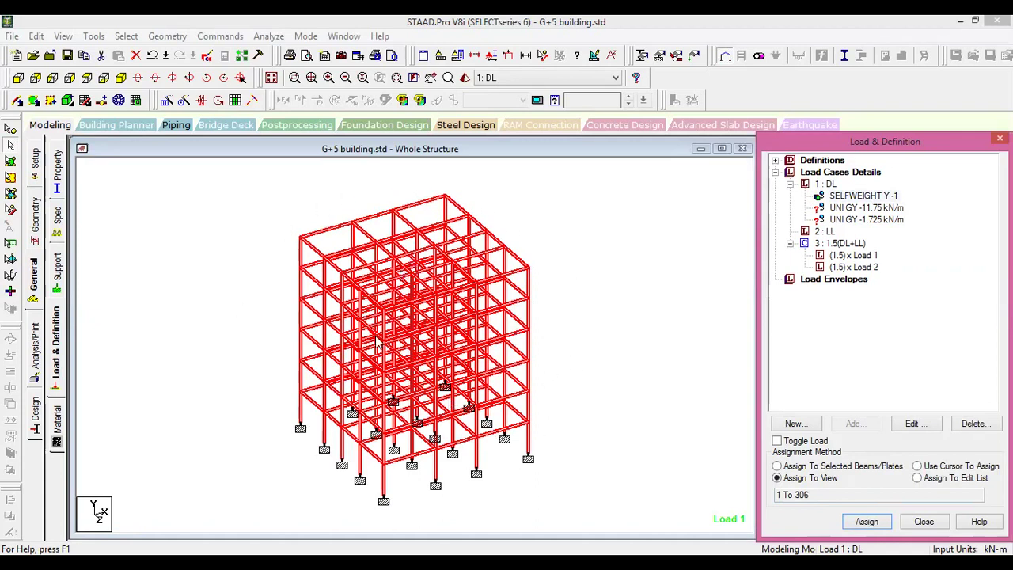
click(878, 377)
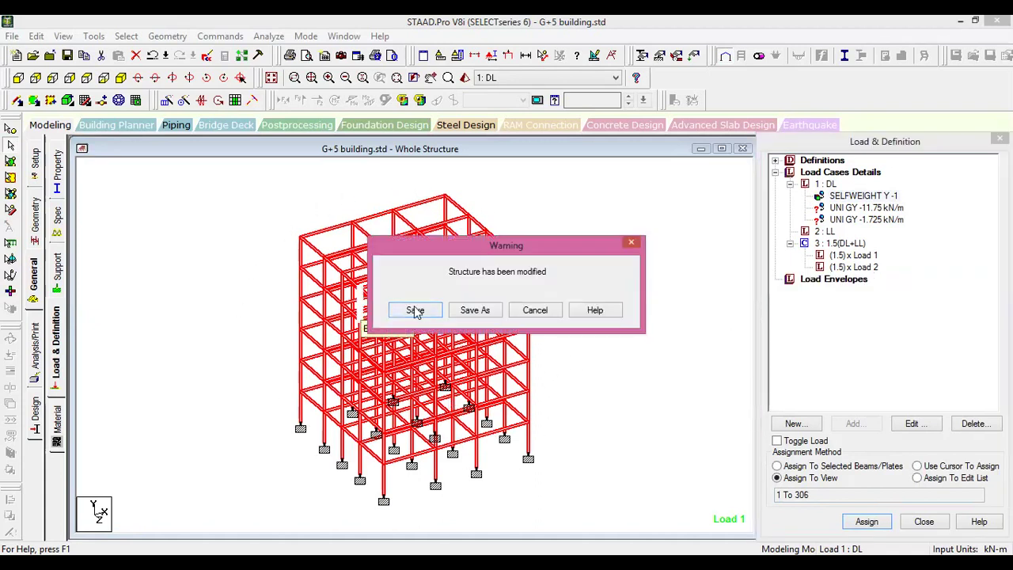
click(416, 310)
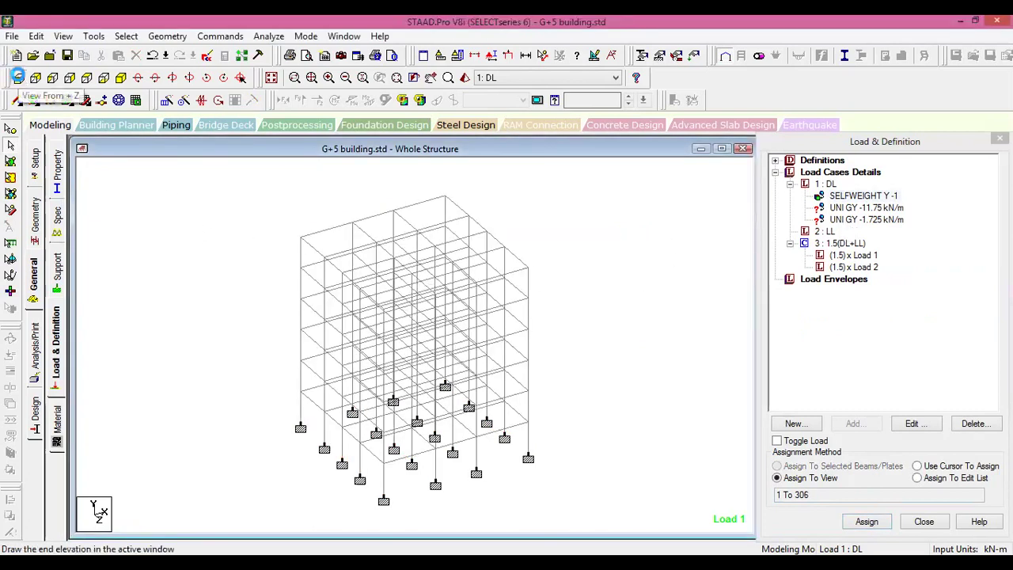
Step: Select the members from the lowest beam level up to the level below the roof in front elevation and isolate them in a new view
click(19, 77)
drag(251, 237, 566, 451)
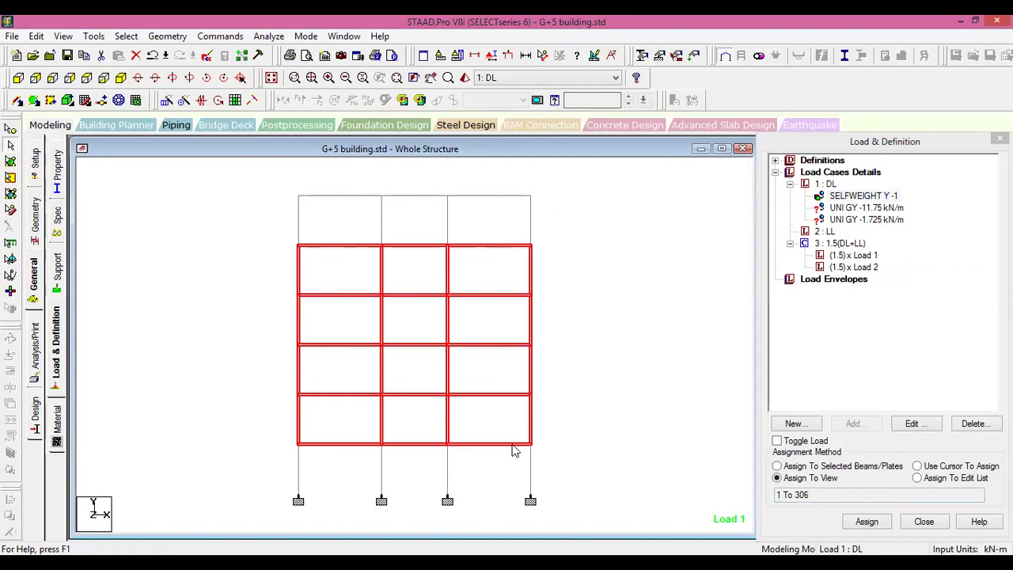
right_click(620, 291)
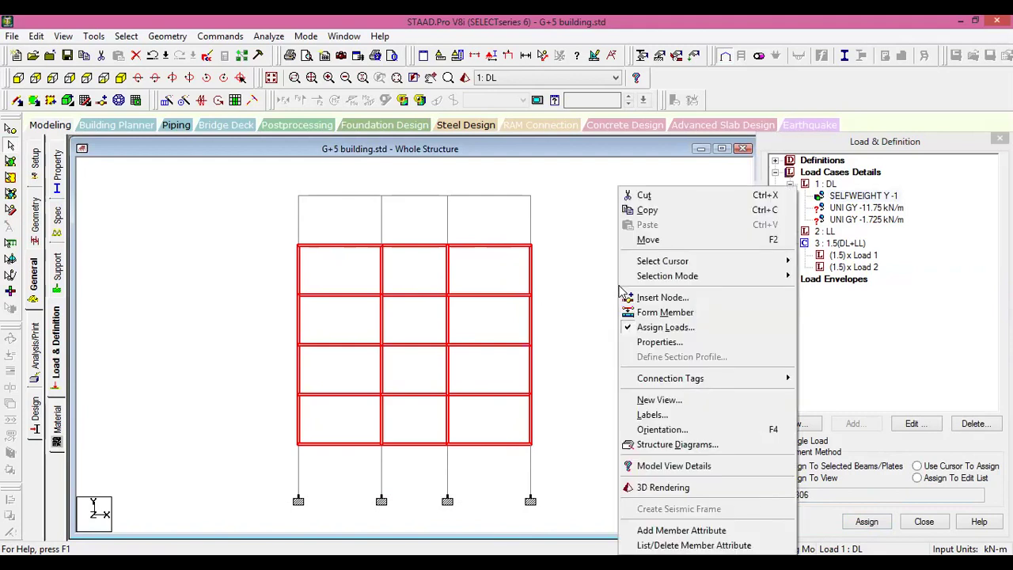
click(672, 403)
click(604, 274)
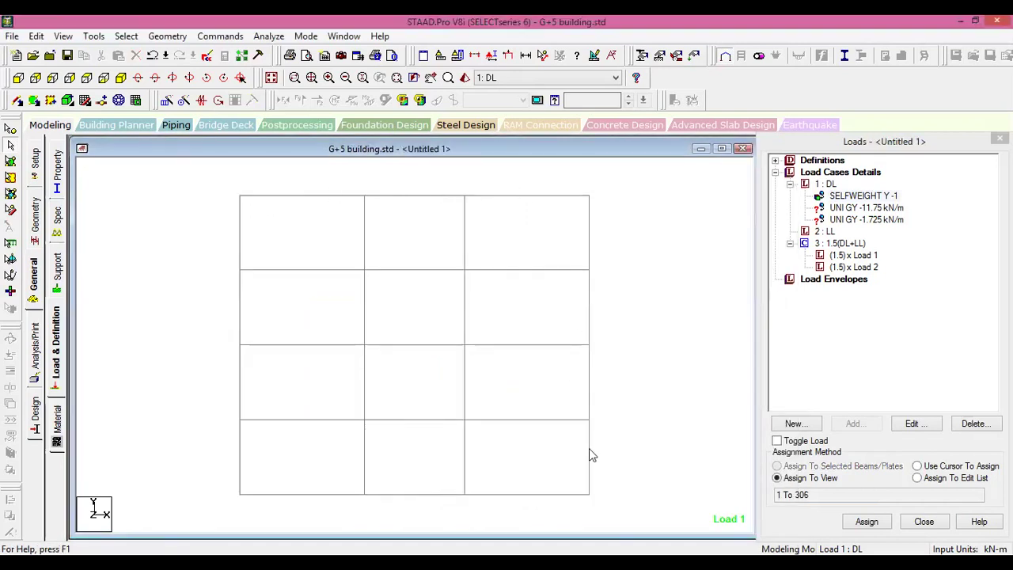
Step: Try selecting the rear edge beams on all isolated floors in plan, inspect them in isometric and clear the selection
click(87, 79)
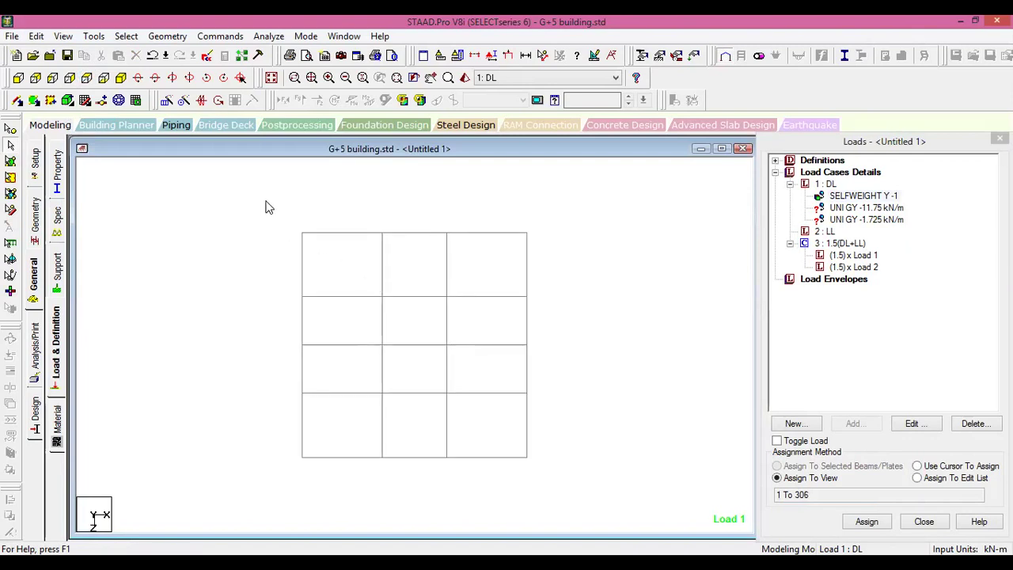
click(119, 78)
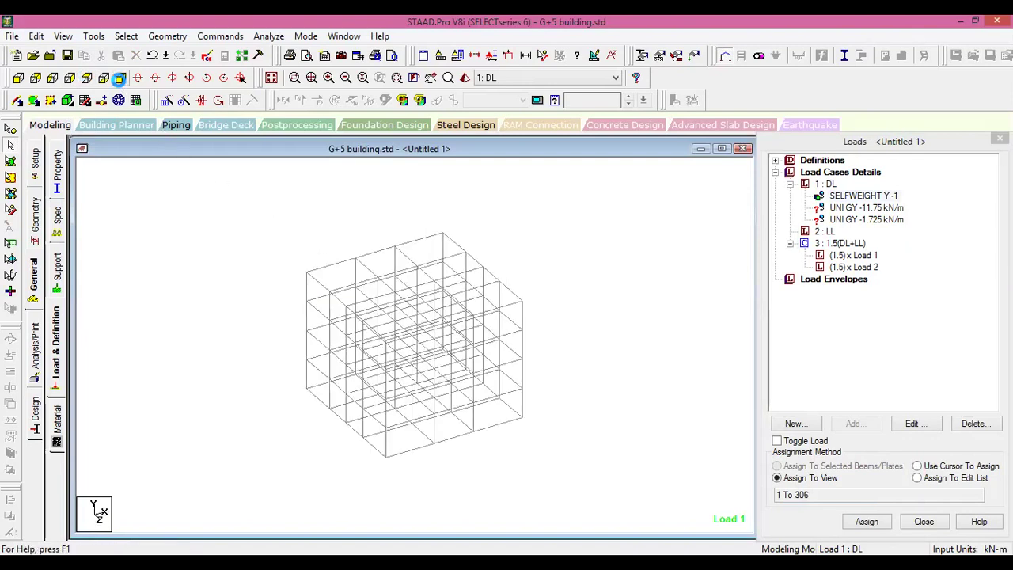
click(87, 78)
drag(356, 262, 320, 207)
ctrl+drag(434, 266, 401, 201)
ctrl+drag(500, 259, 467, 221)
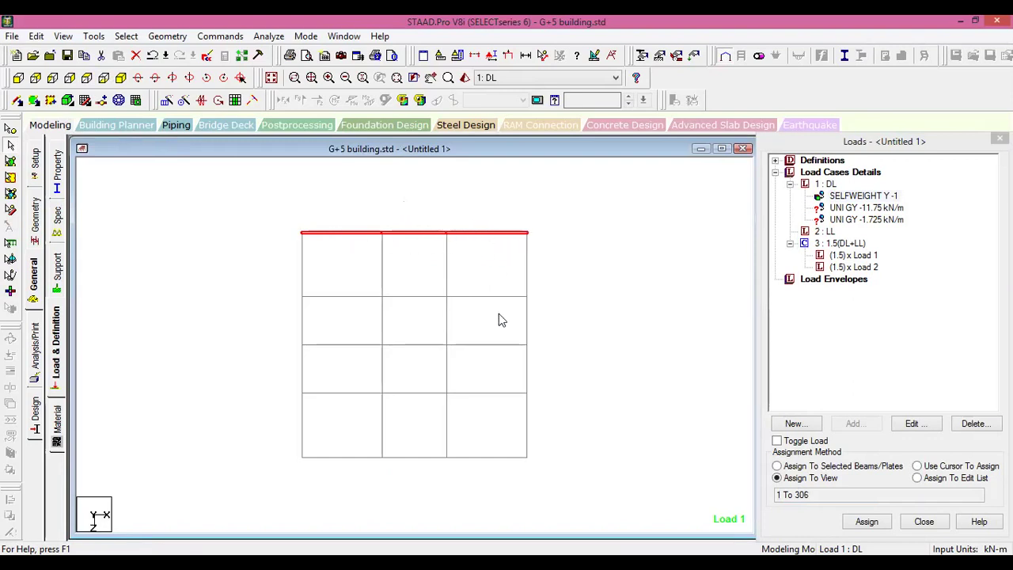
click(122, 78)
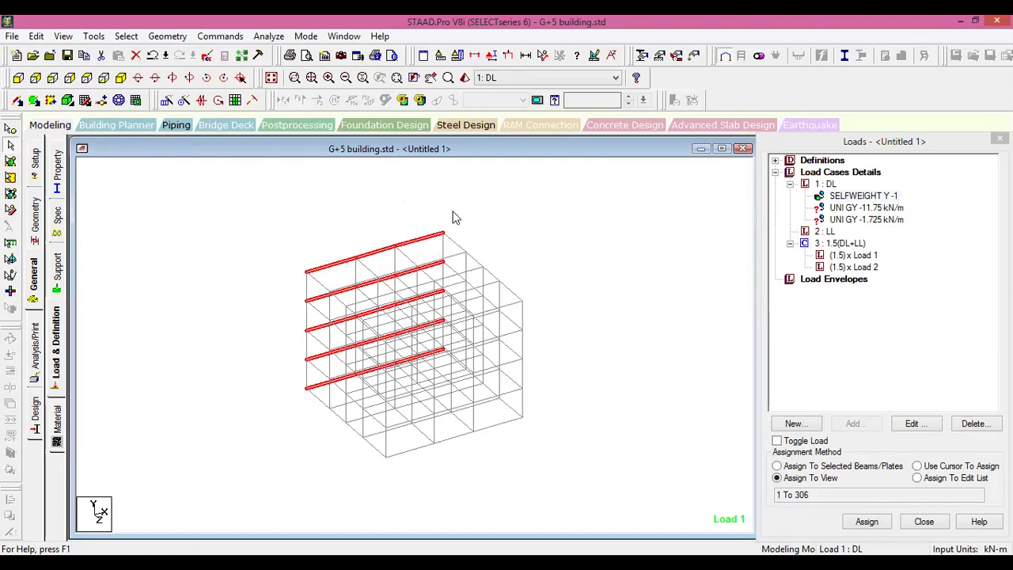
click(527, 236)
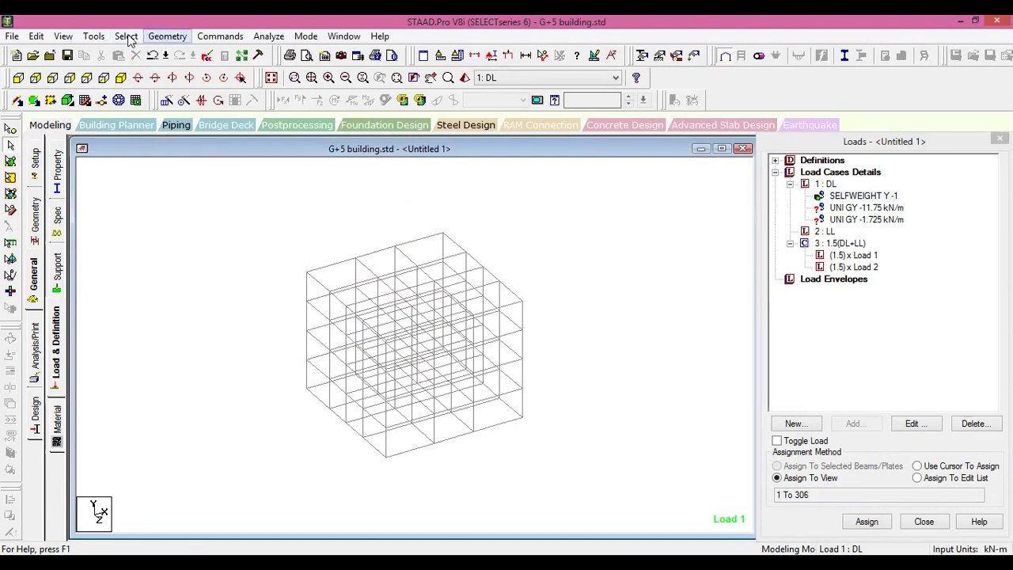
Step: Select all beams parallel to X and Z and display only those floor beams in the active window
key(alt+s)
mouse_move(190, 301)
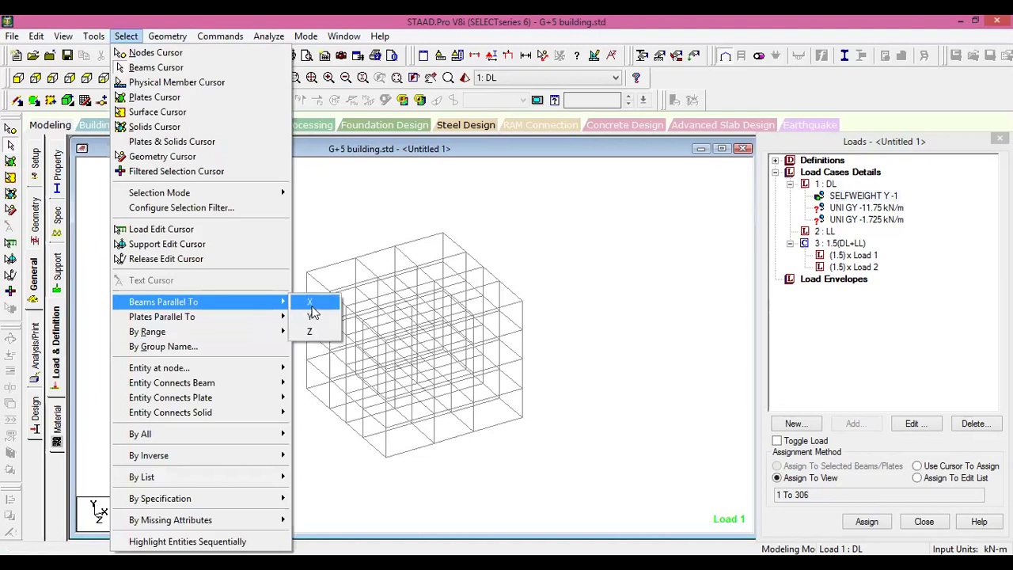
click(315, 301)
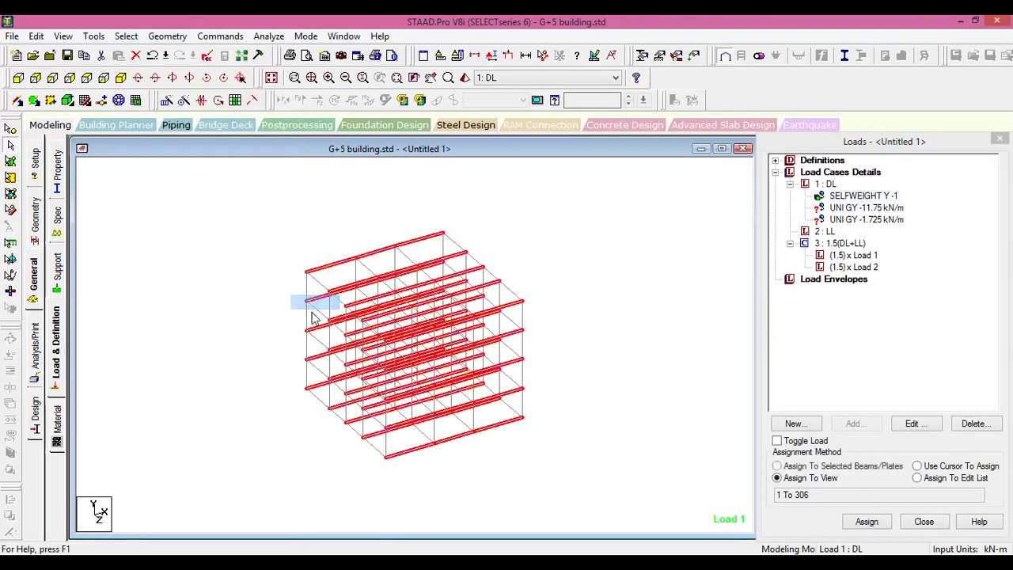
click(126, 36)
mouse_move(198, 302)
click(309, 331)
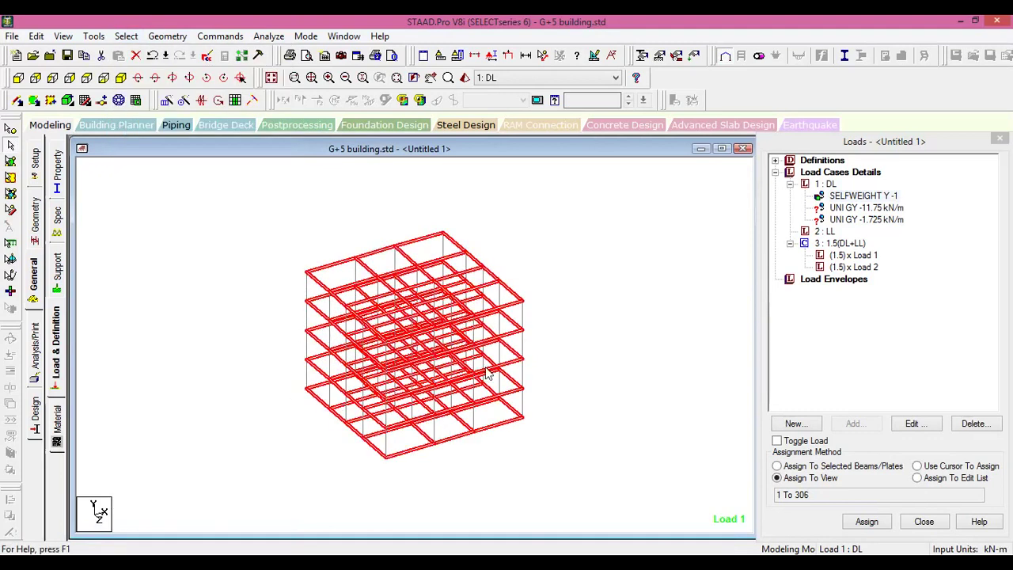
right_click(234, 221)
click(273, 400)
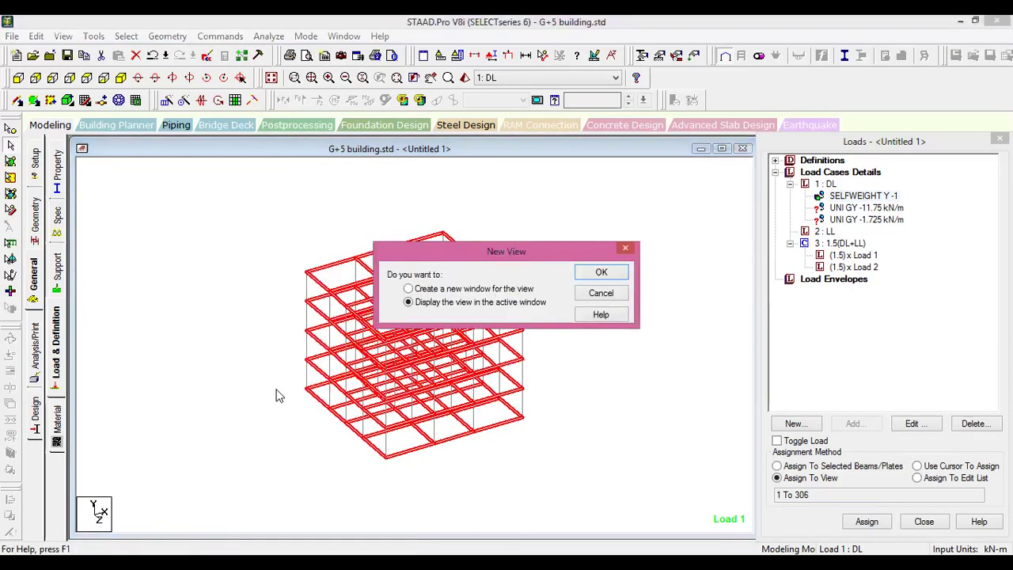
click(603, 273)
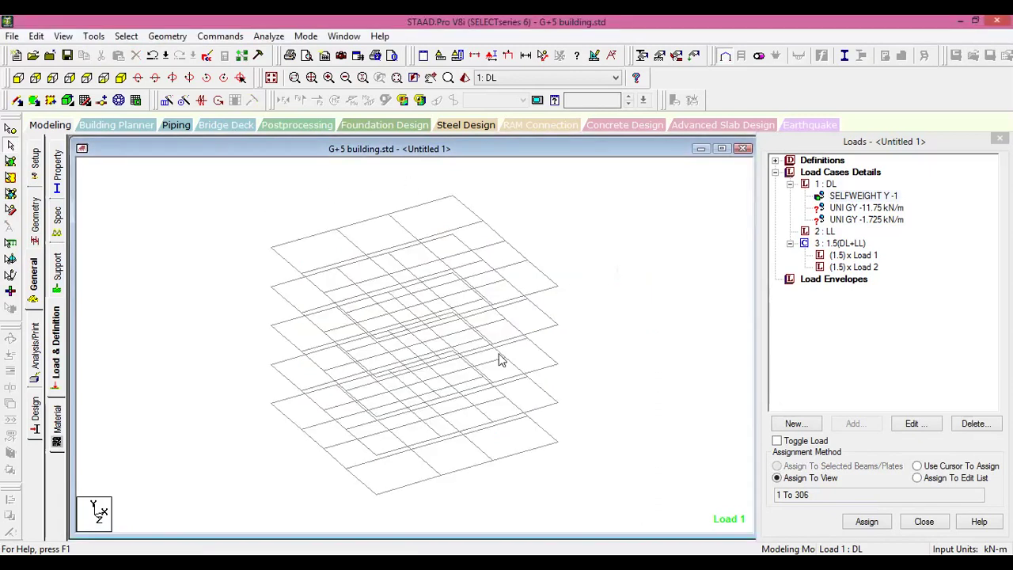
Step: Select the perimeter beams along all four outer edges of every displayed floor in plan and return to the isometric view
click(86, 77)
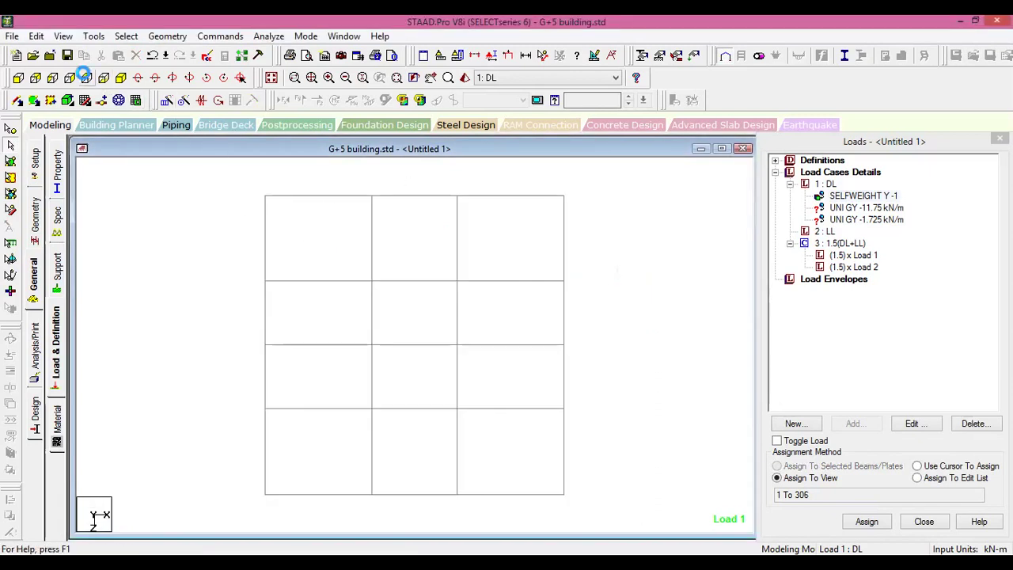
drag(597, 214, 217, 179)
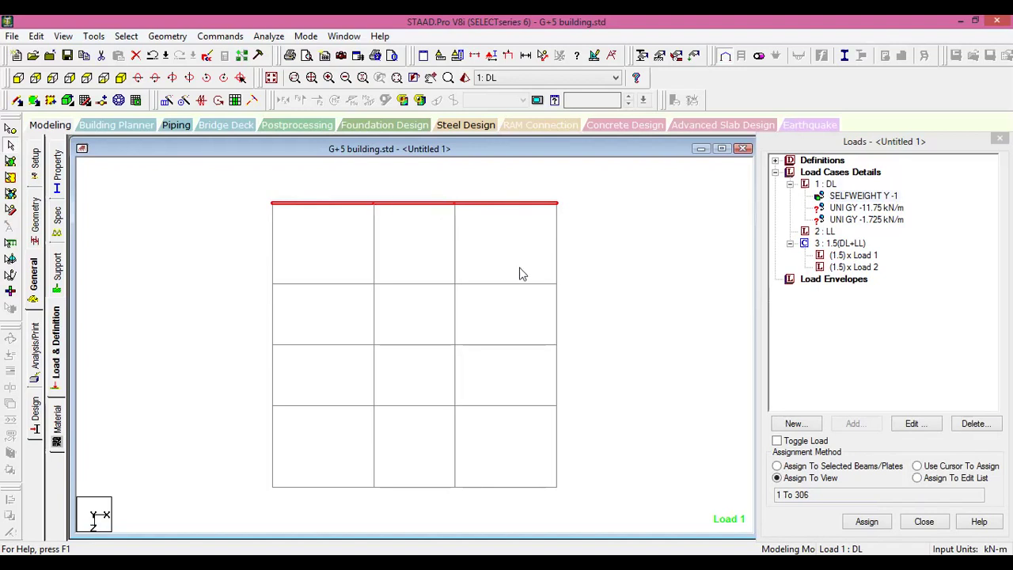
drag(543, 178, 586, 516)
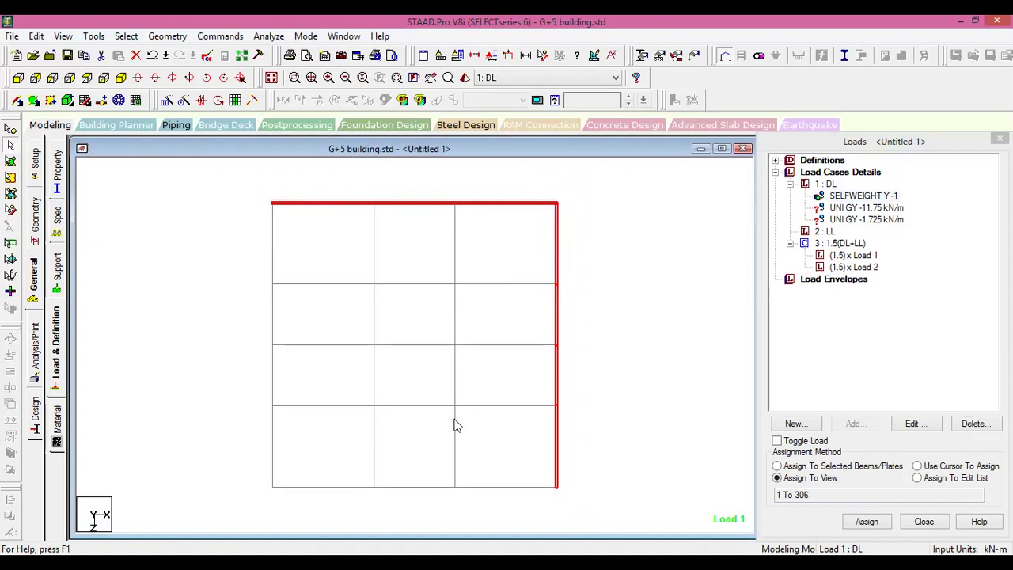
ctrl+drag(605, 510, 234, 469)
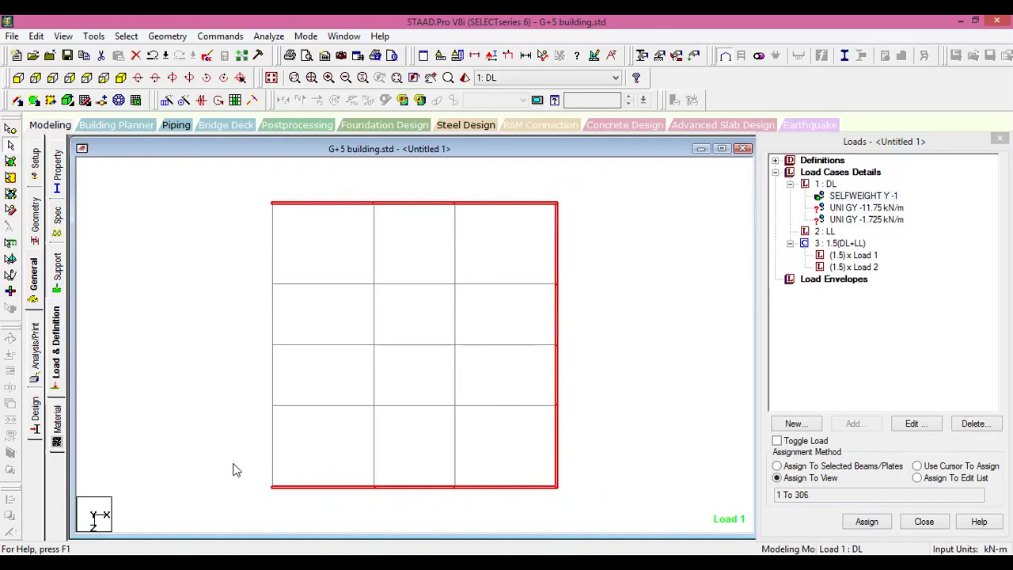
ctrl+drag(255, 181, 285, 503)
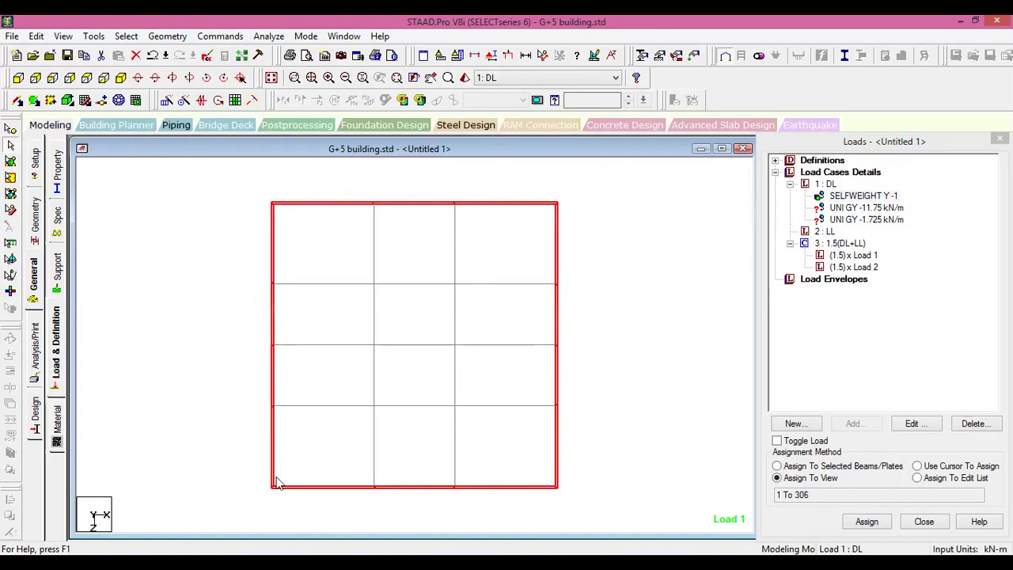
click(122, 77)
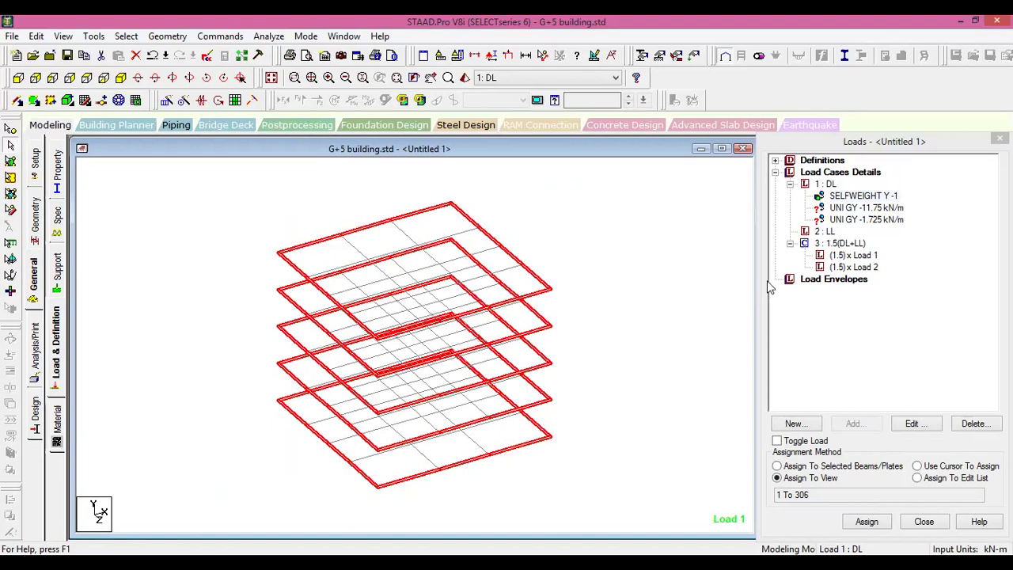
Step: Assign the UNI GY -11.75 kN/m load to the selected perimeter beams and clear the selection
click(877, 208)
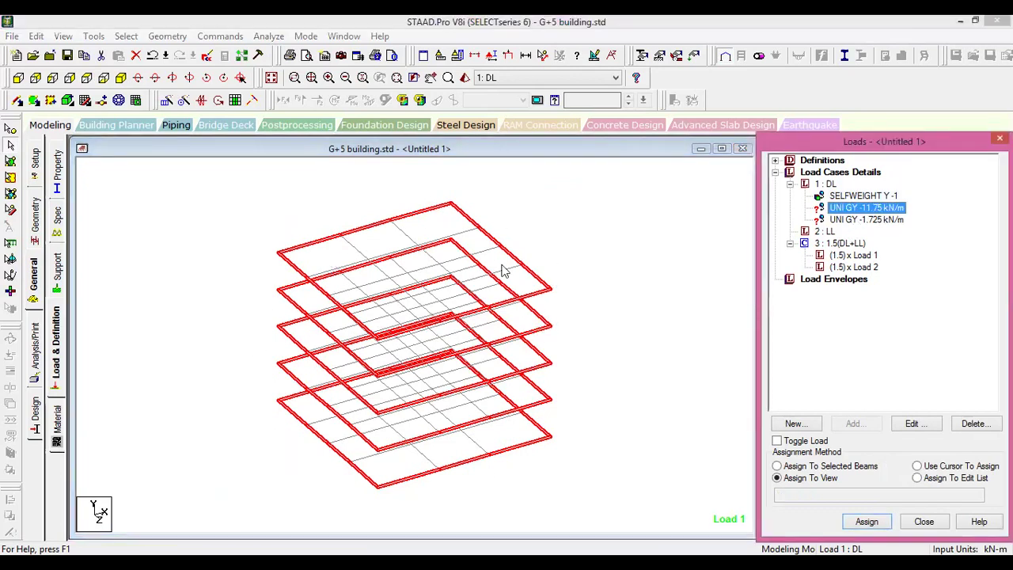
click(792, 467)
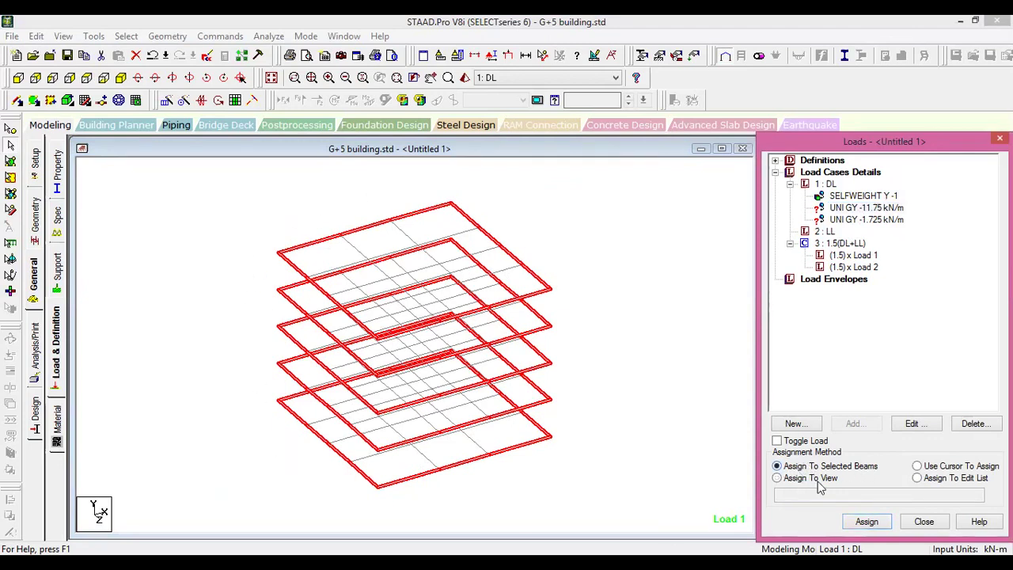
click(866, 523)
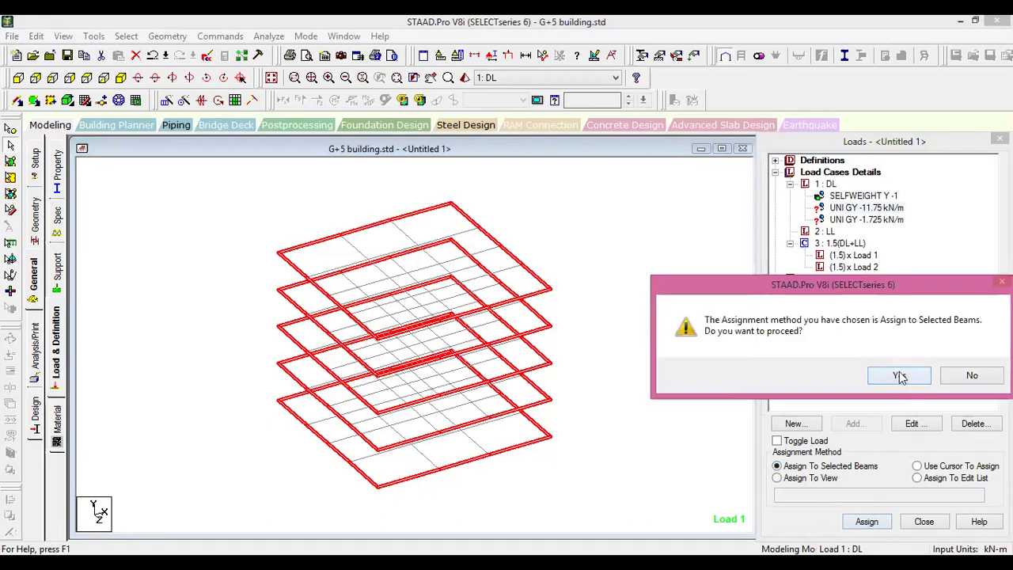
click(899, 376)
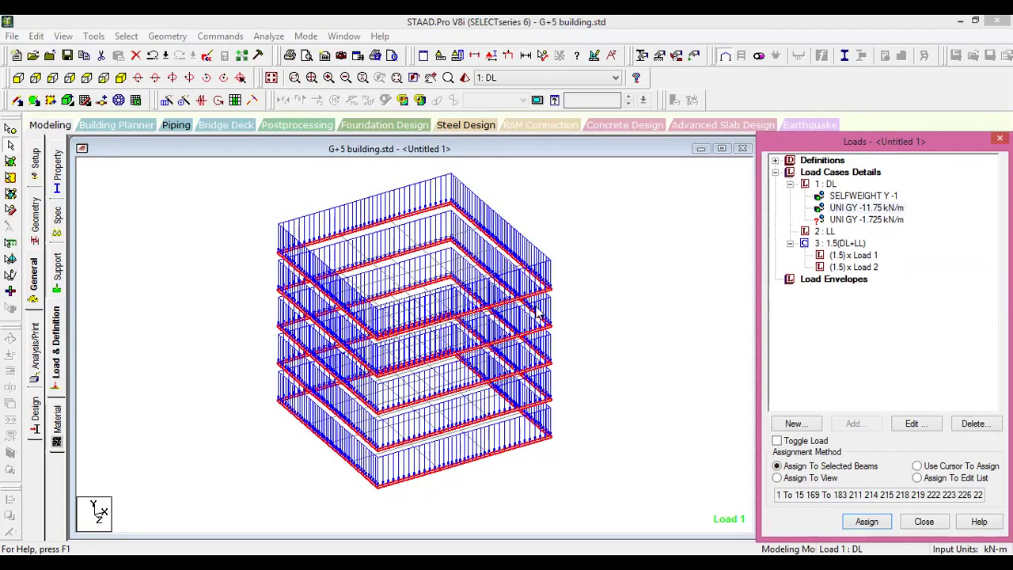
click(305, 192)
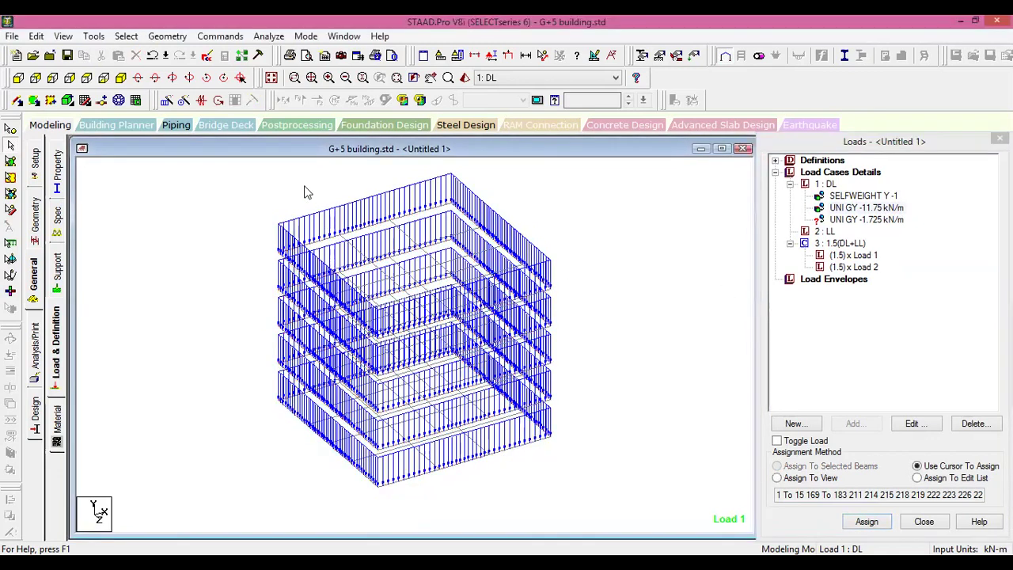
Step: Restore the whole structure, select the topmost roof-level beams in front view and display only them in the active window
click(272, 78)
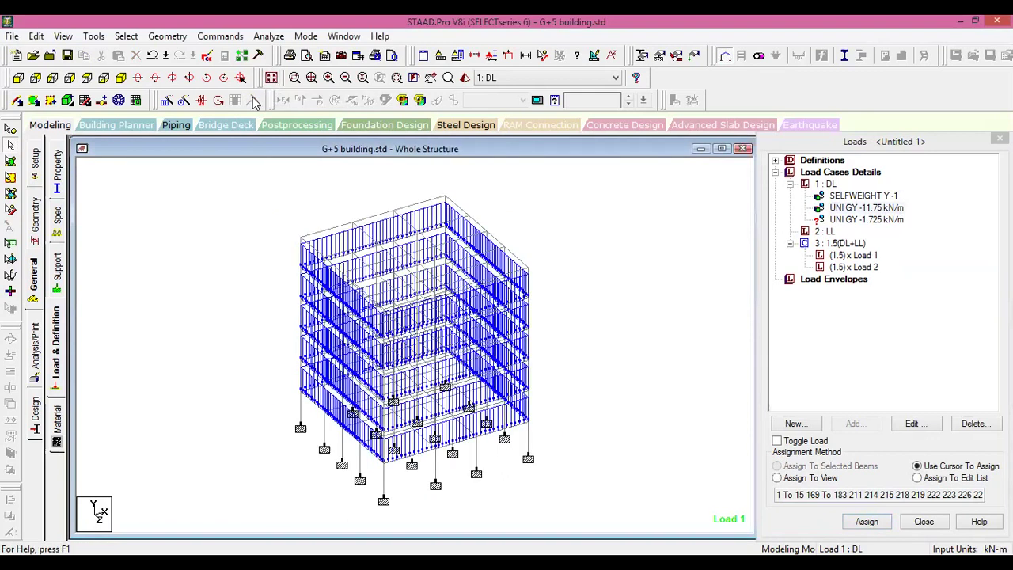
click(18, 77)
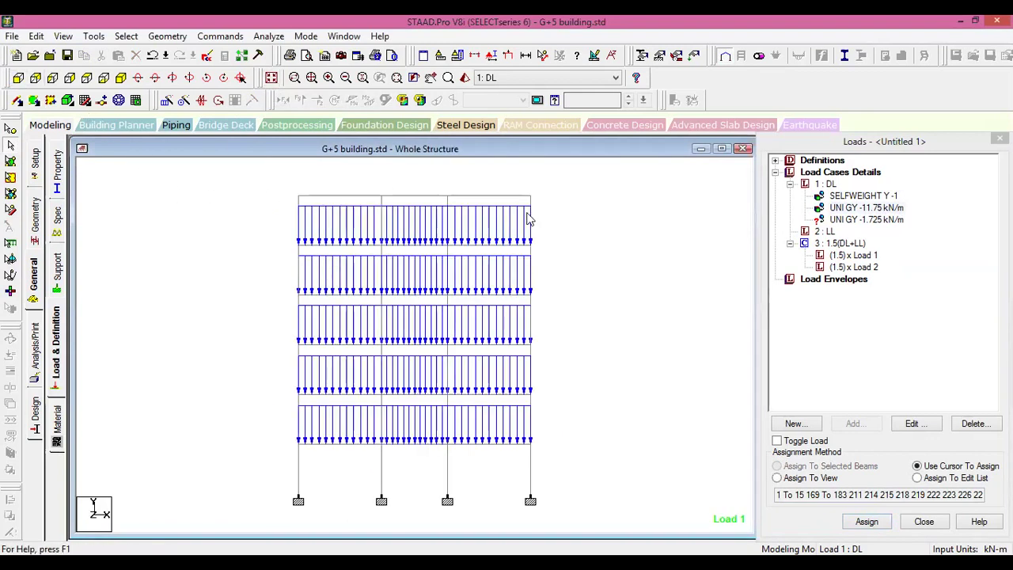
drag(481, 193, 207, 182)
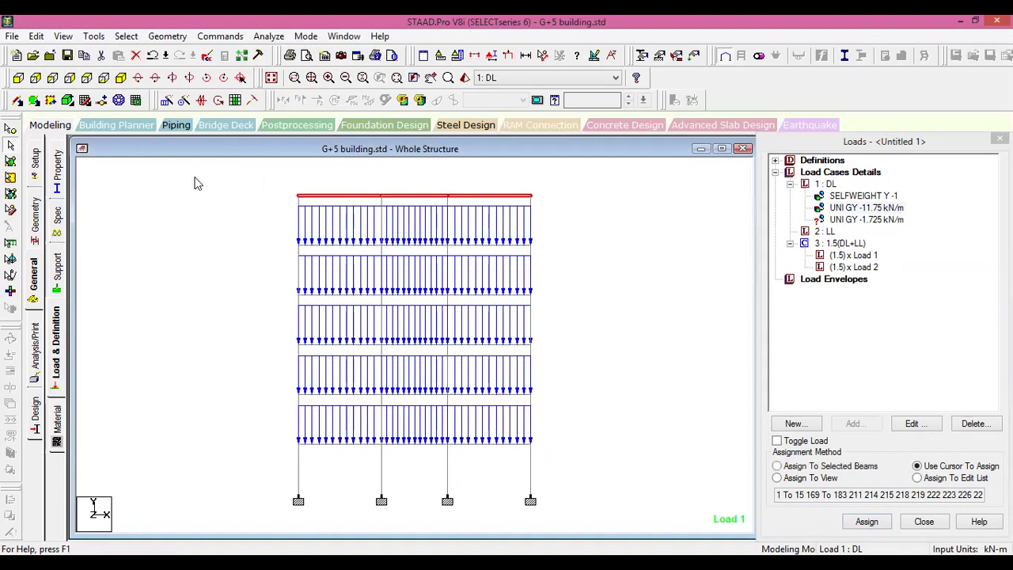
right_click(196, 179)
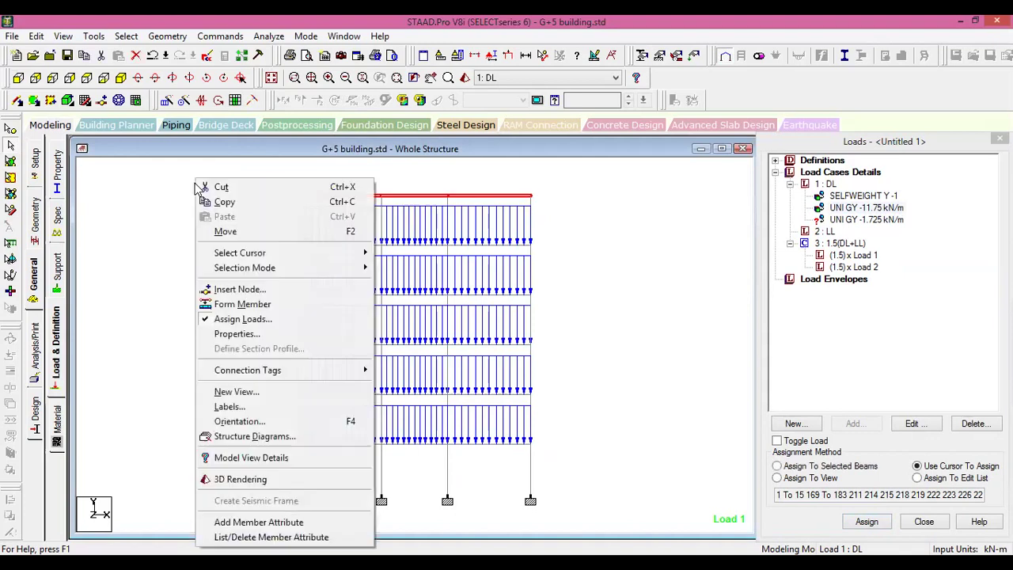
click(236, 391)
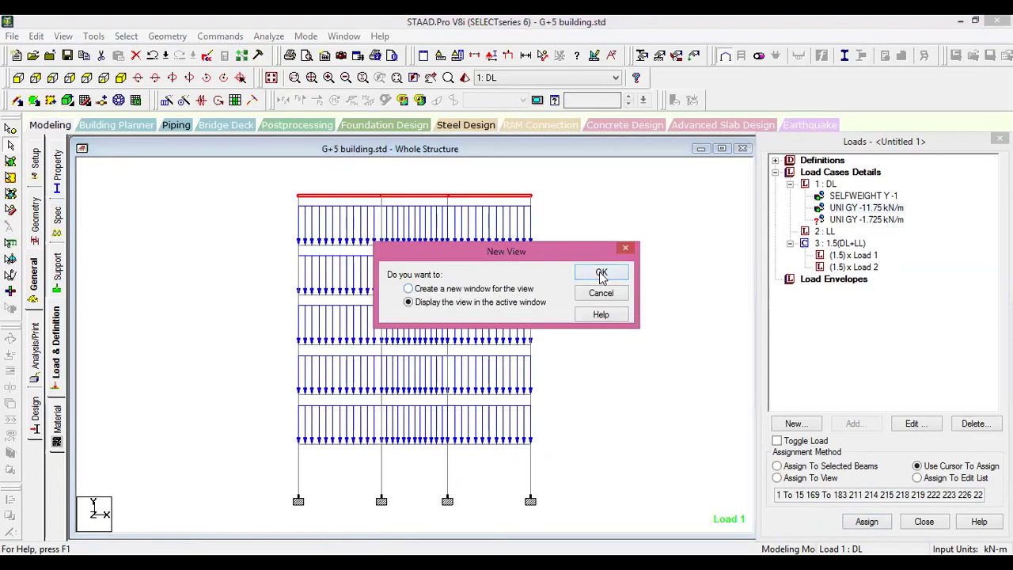
click(602, 273)
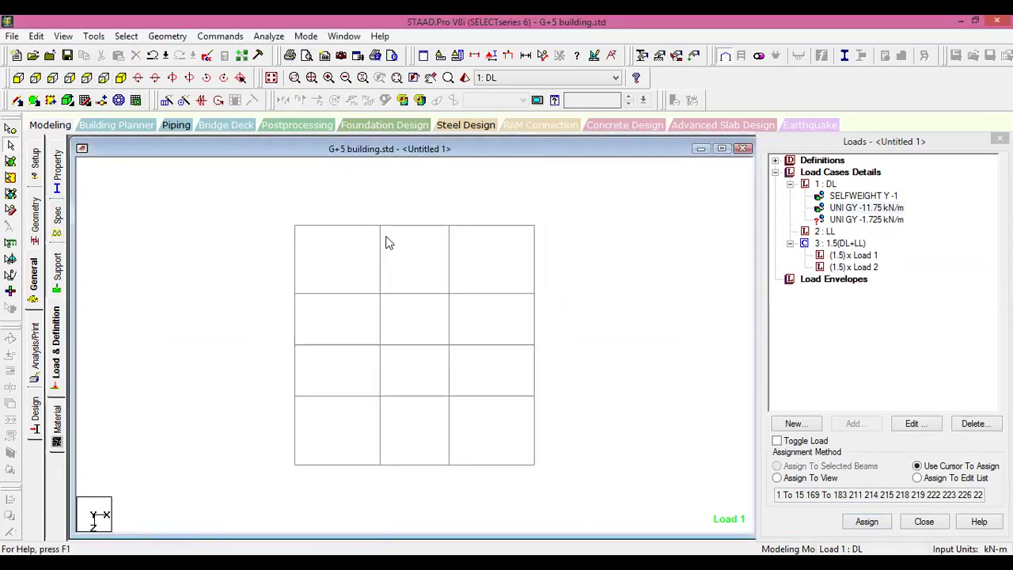
Step: Choose the UNI GY -1.725 kN/m load item and select the perimeter beams along all four roof edges in plan
drag(241, 199, 397, 233)
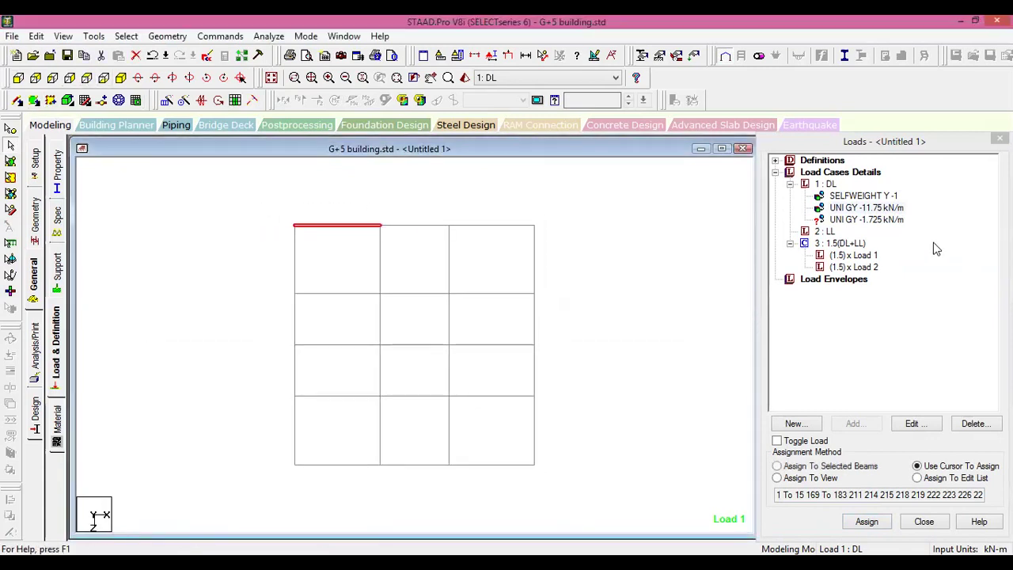
click(871, 219)
drag(267, 205, 564, 241)
drag(528, 203, 256, 458)
drag(279, 193, 305, 482)
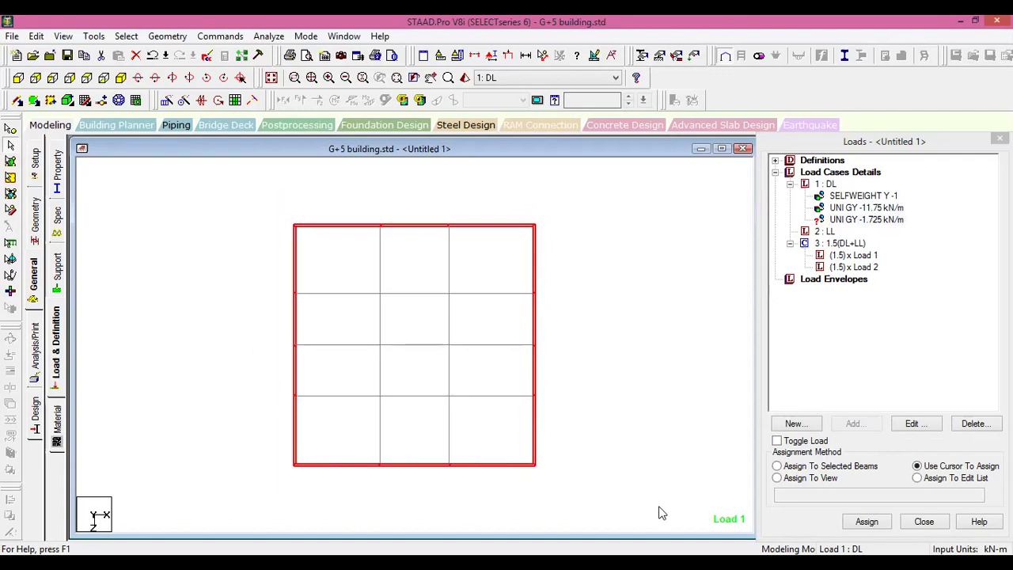
Step: Assign the UNI GY -1.725 kN/m load to the selected roof perimeter beams and display the whole structure in isometric
click(805, 467)
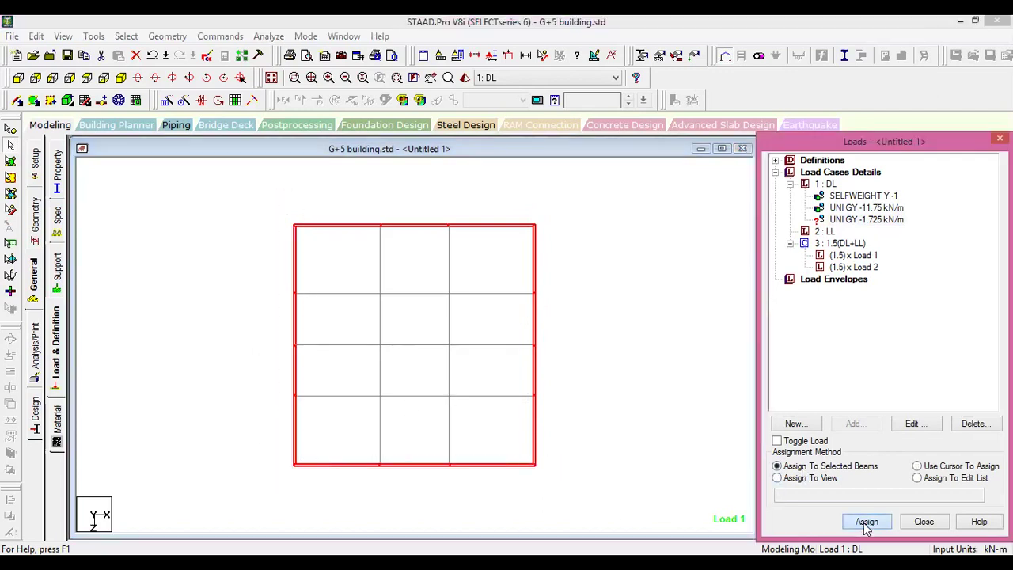
click(866, 521)
key(Return)
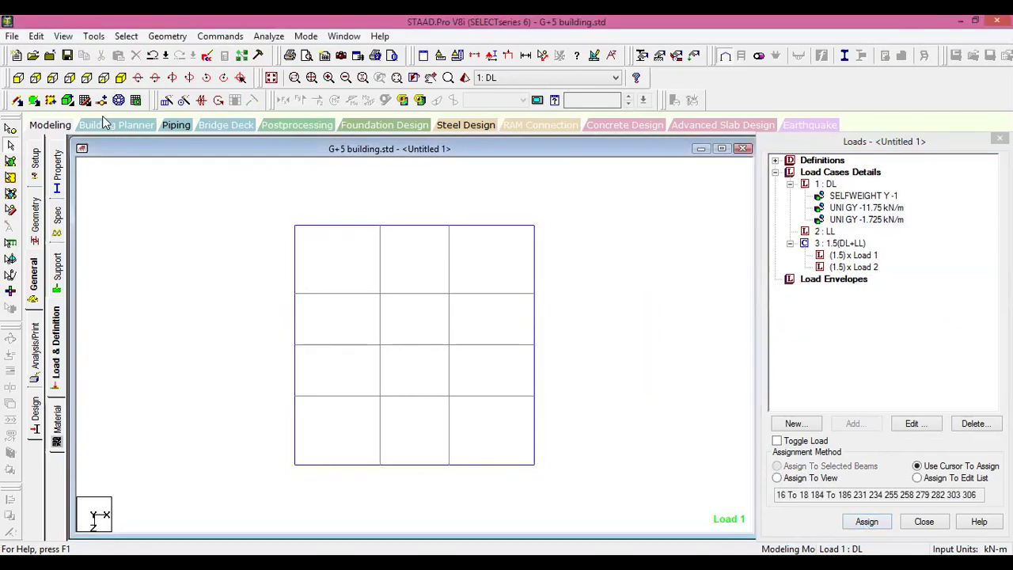
click(120, 77)
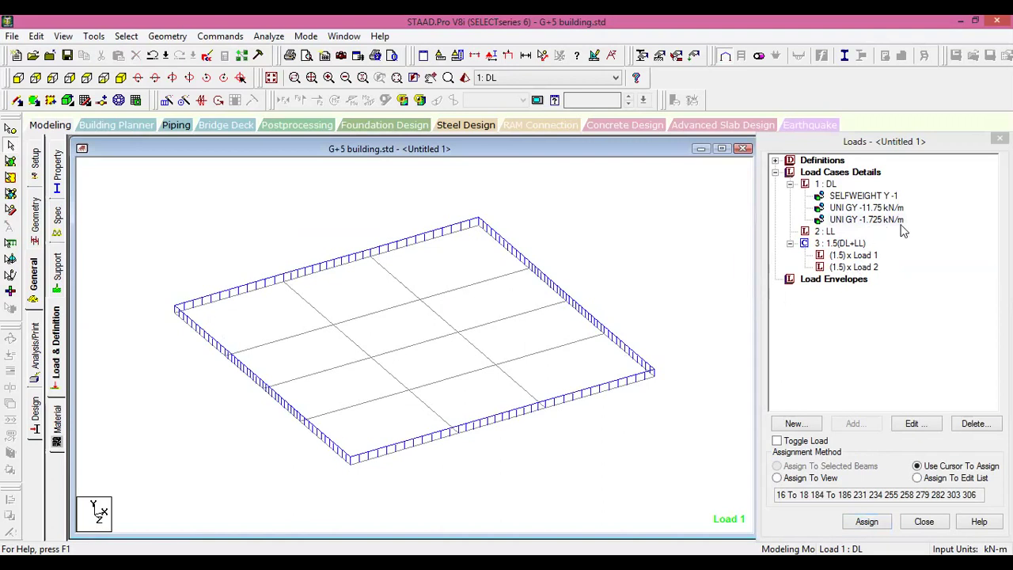
click(271, 78)
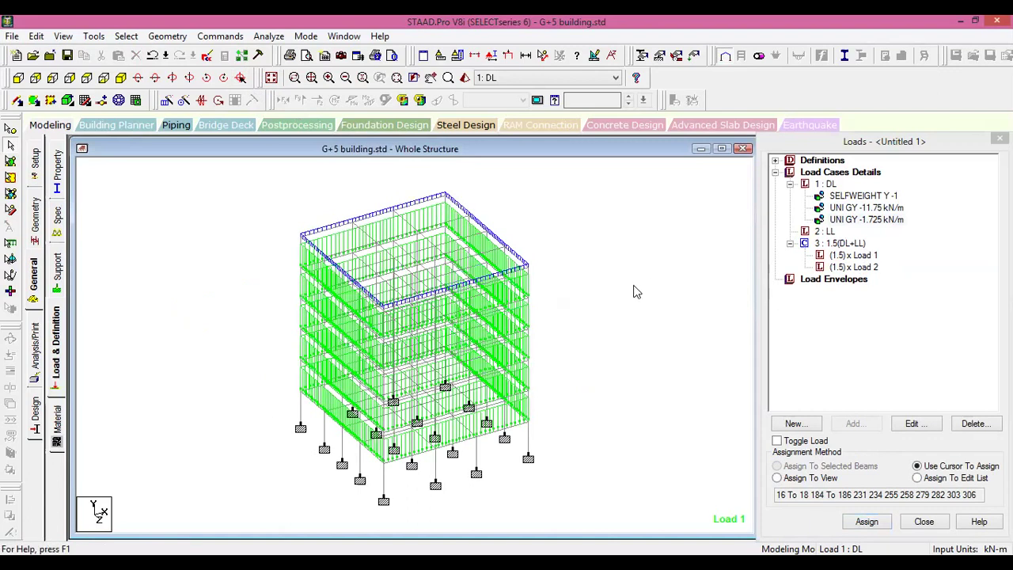
Step: Start a new floor load under load case 1: DL with a YRANGE definition and a pressure of -4.75 kN/m2 in Global Y
click(827, 184)
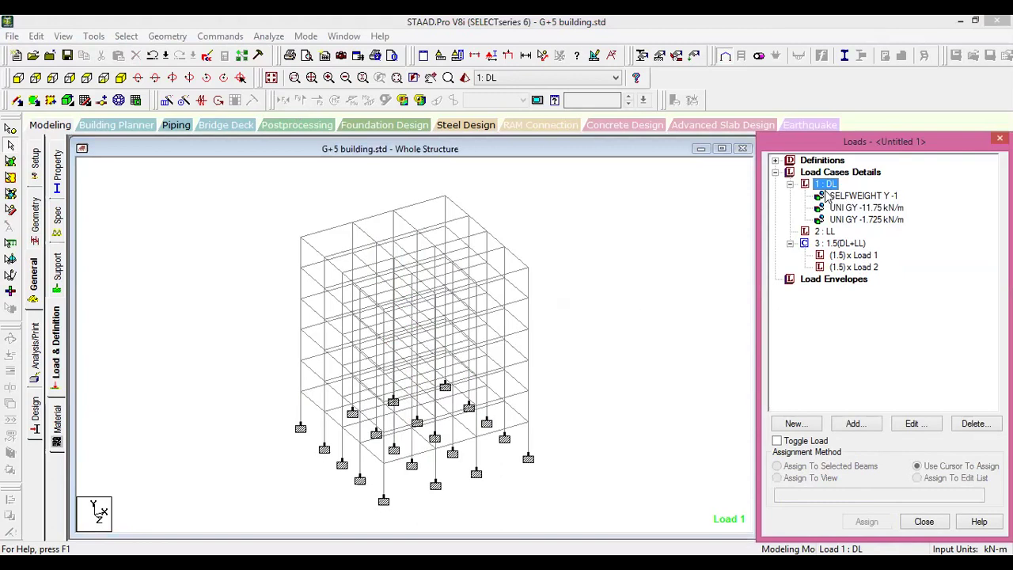
click(859, 425)
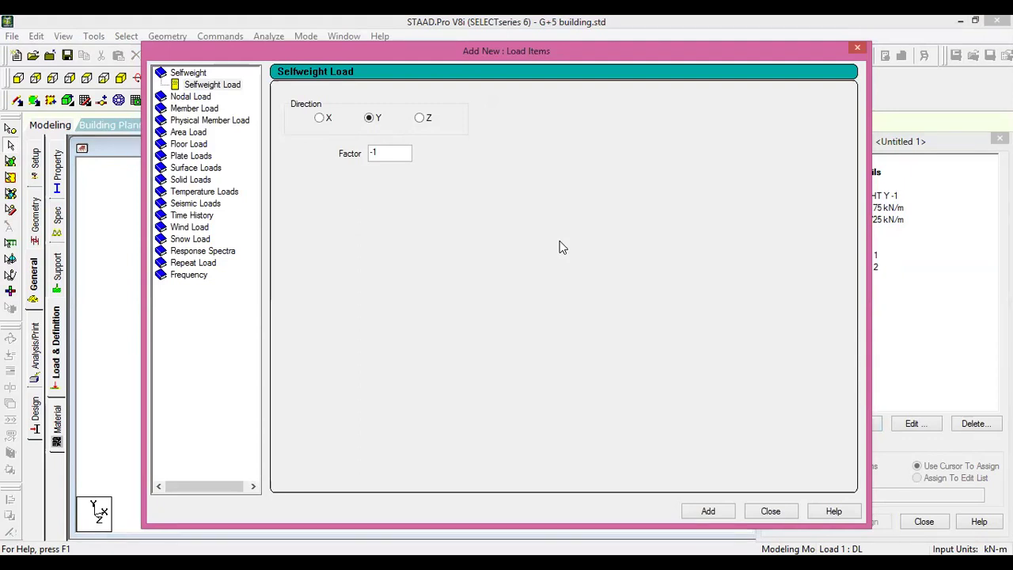
click(187, 145)
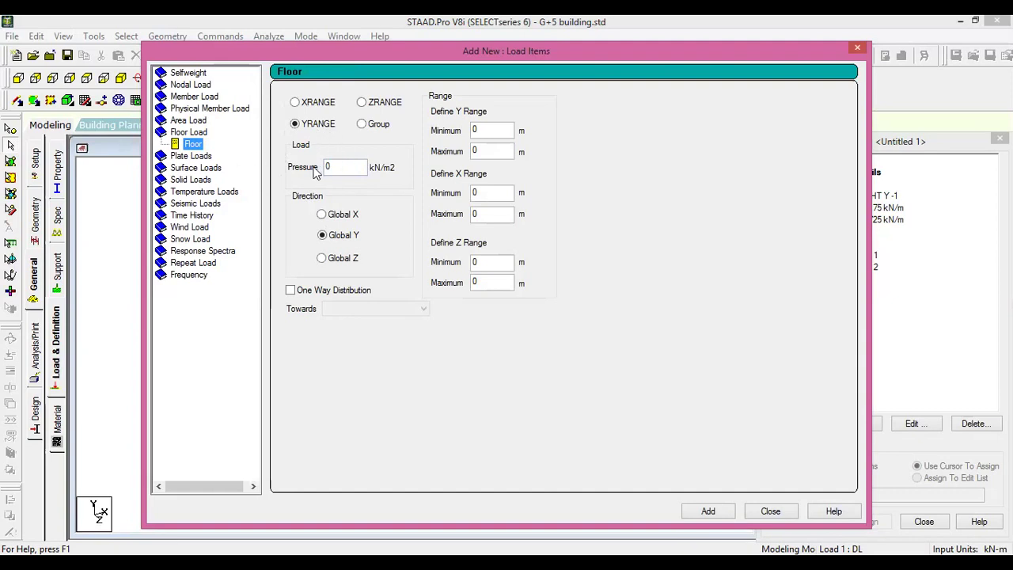
double_click(345, 169)
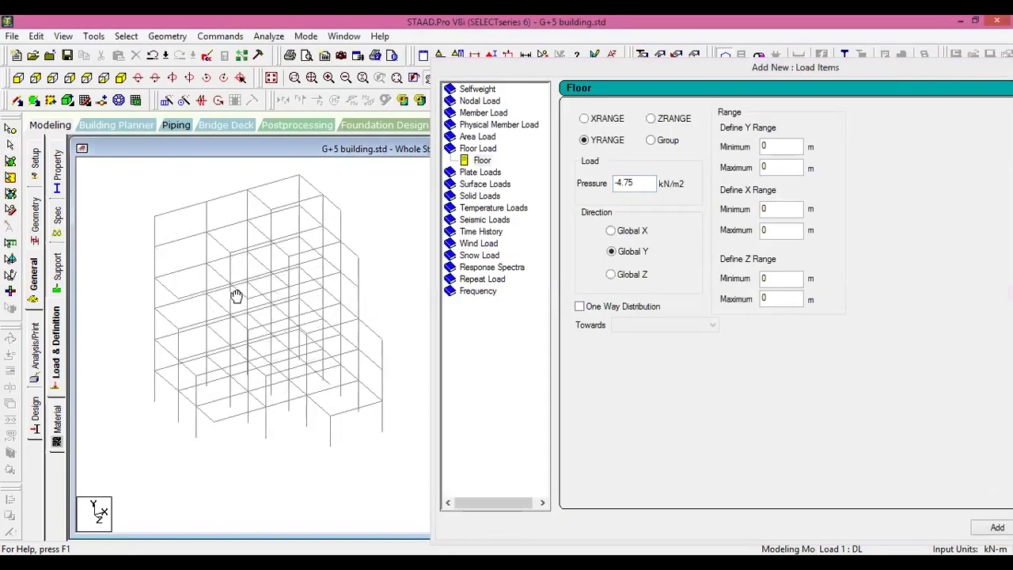
Step: Pick the corner nodes at the lowest beam level and a column base to examine where the floor load's Y range starts
drag(236, 296, 230, 291)
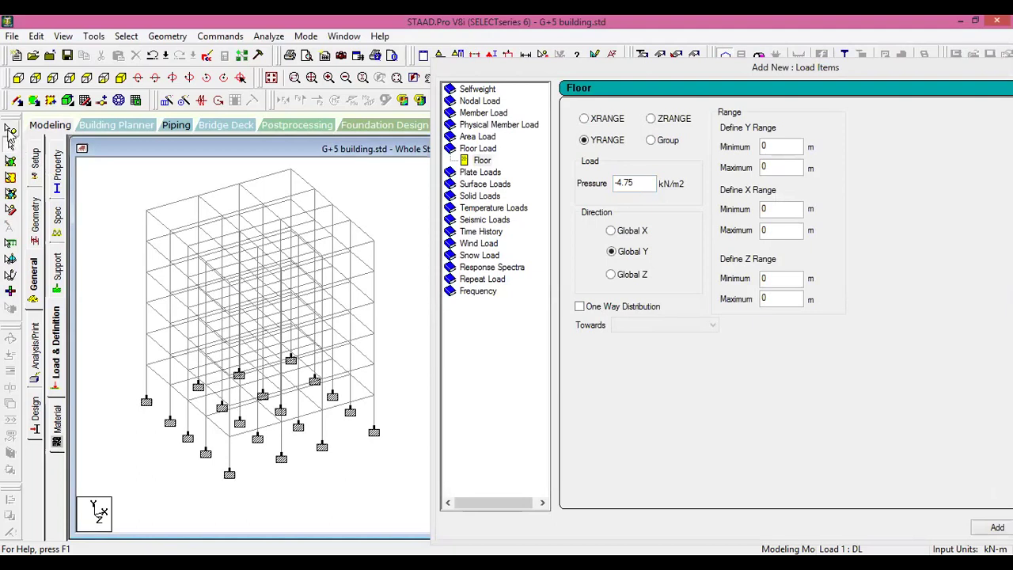
click(11, 130)
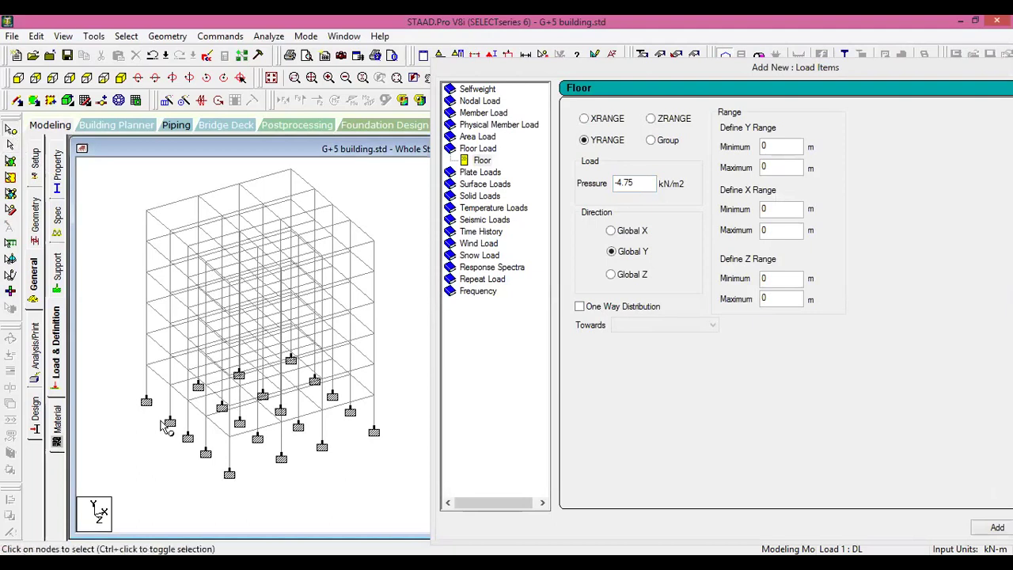
click(145, 365)
click(373, 395)
click(374, 431)
Step: Set the floor load's maximum Y range to 18 m, add it to the DL case and display its distribution on the frame
double_click(778, 168)
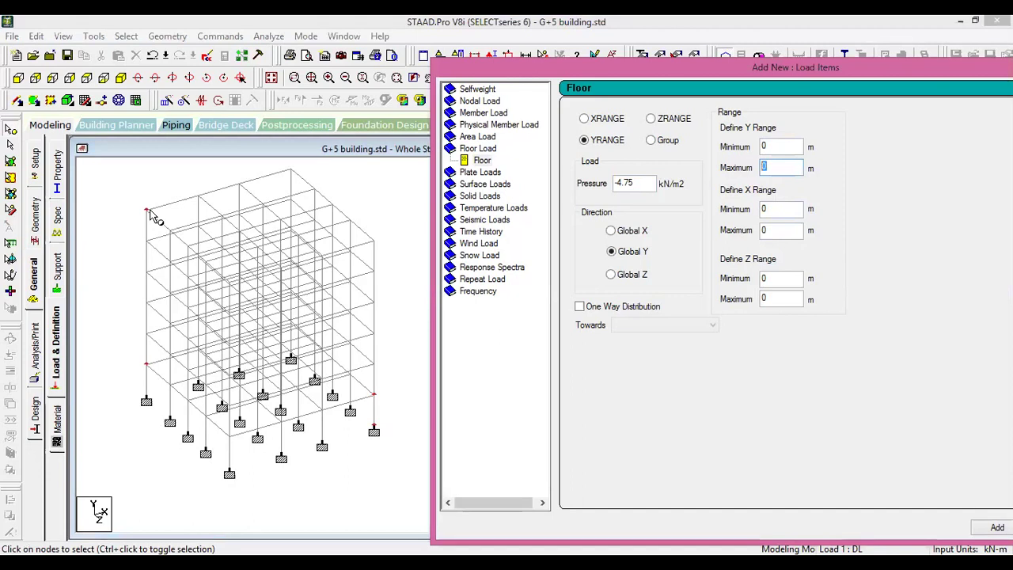
mouse_move(151, 212)
text(18)
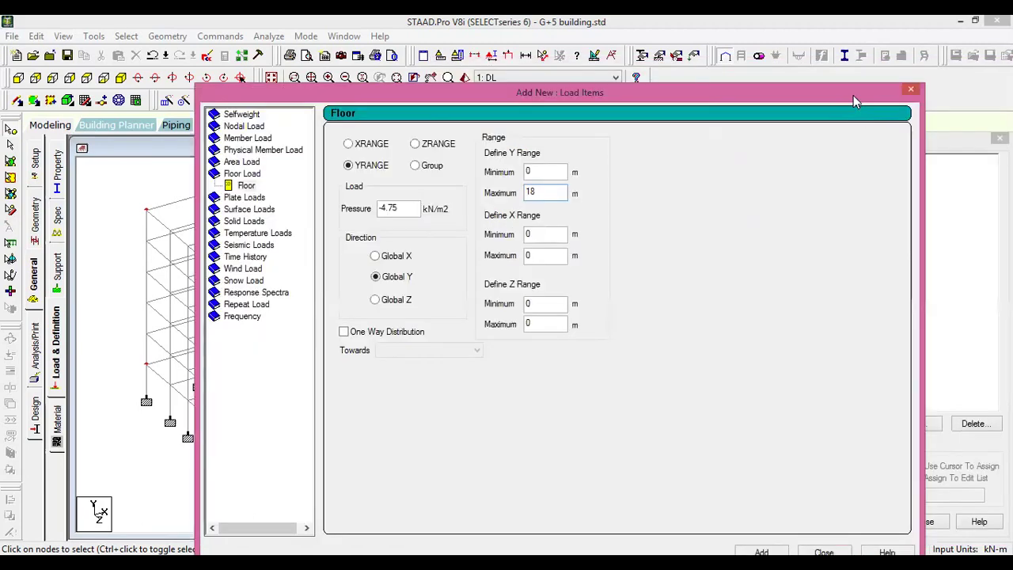
click(772, 510)
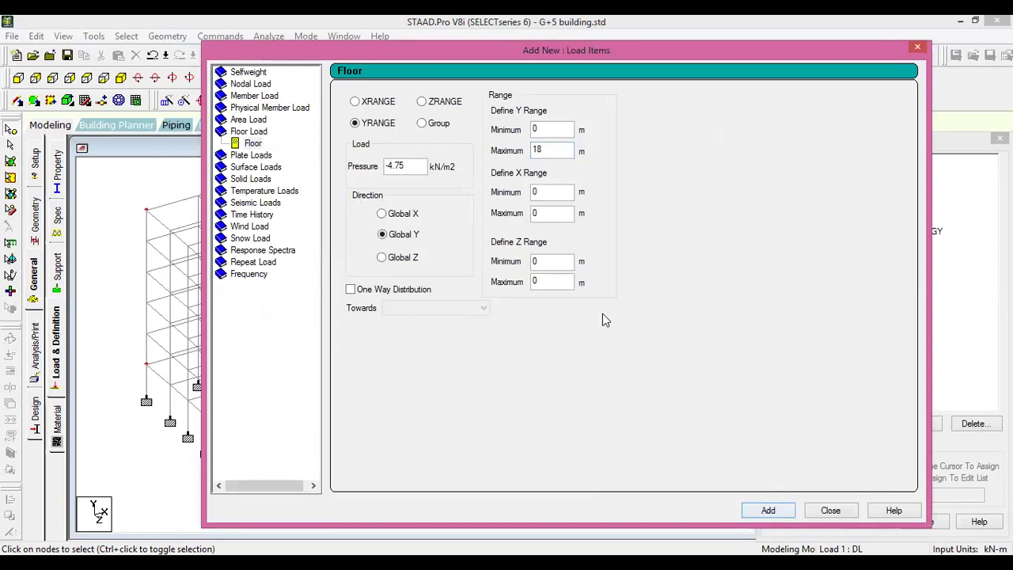
click(831, 511)
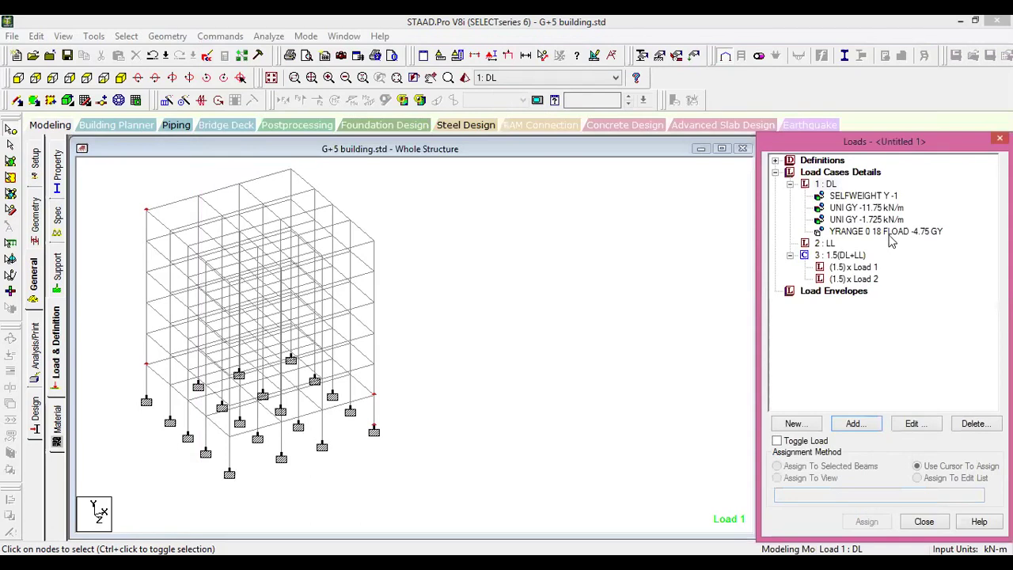
click(888, 233)
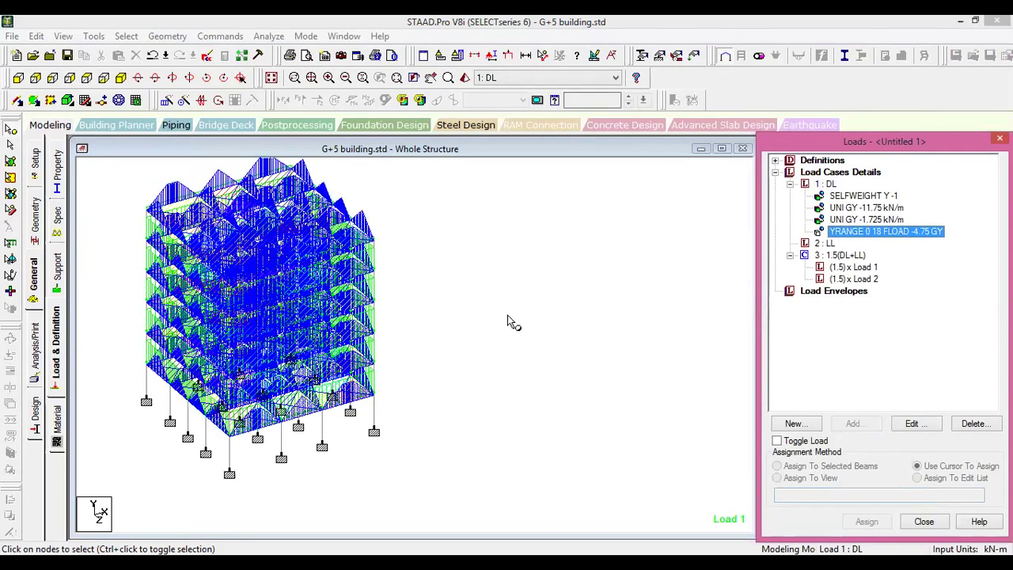